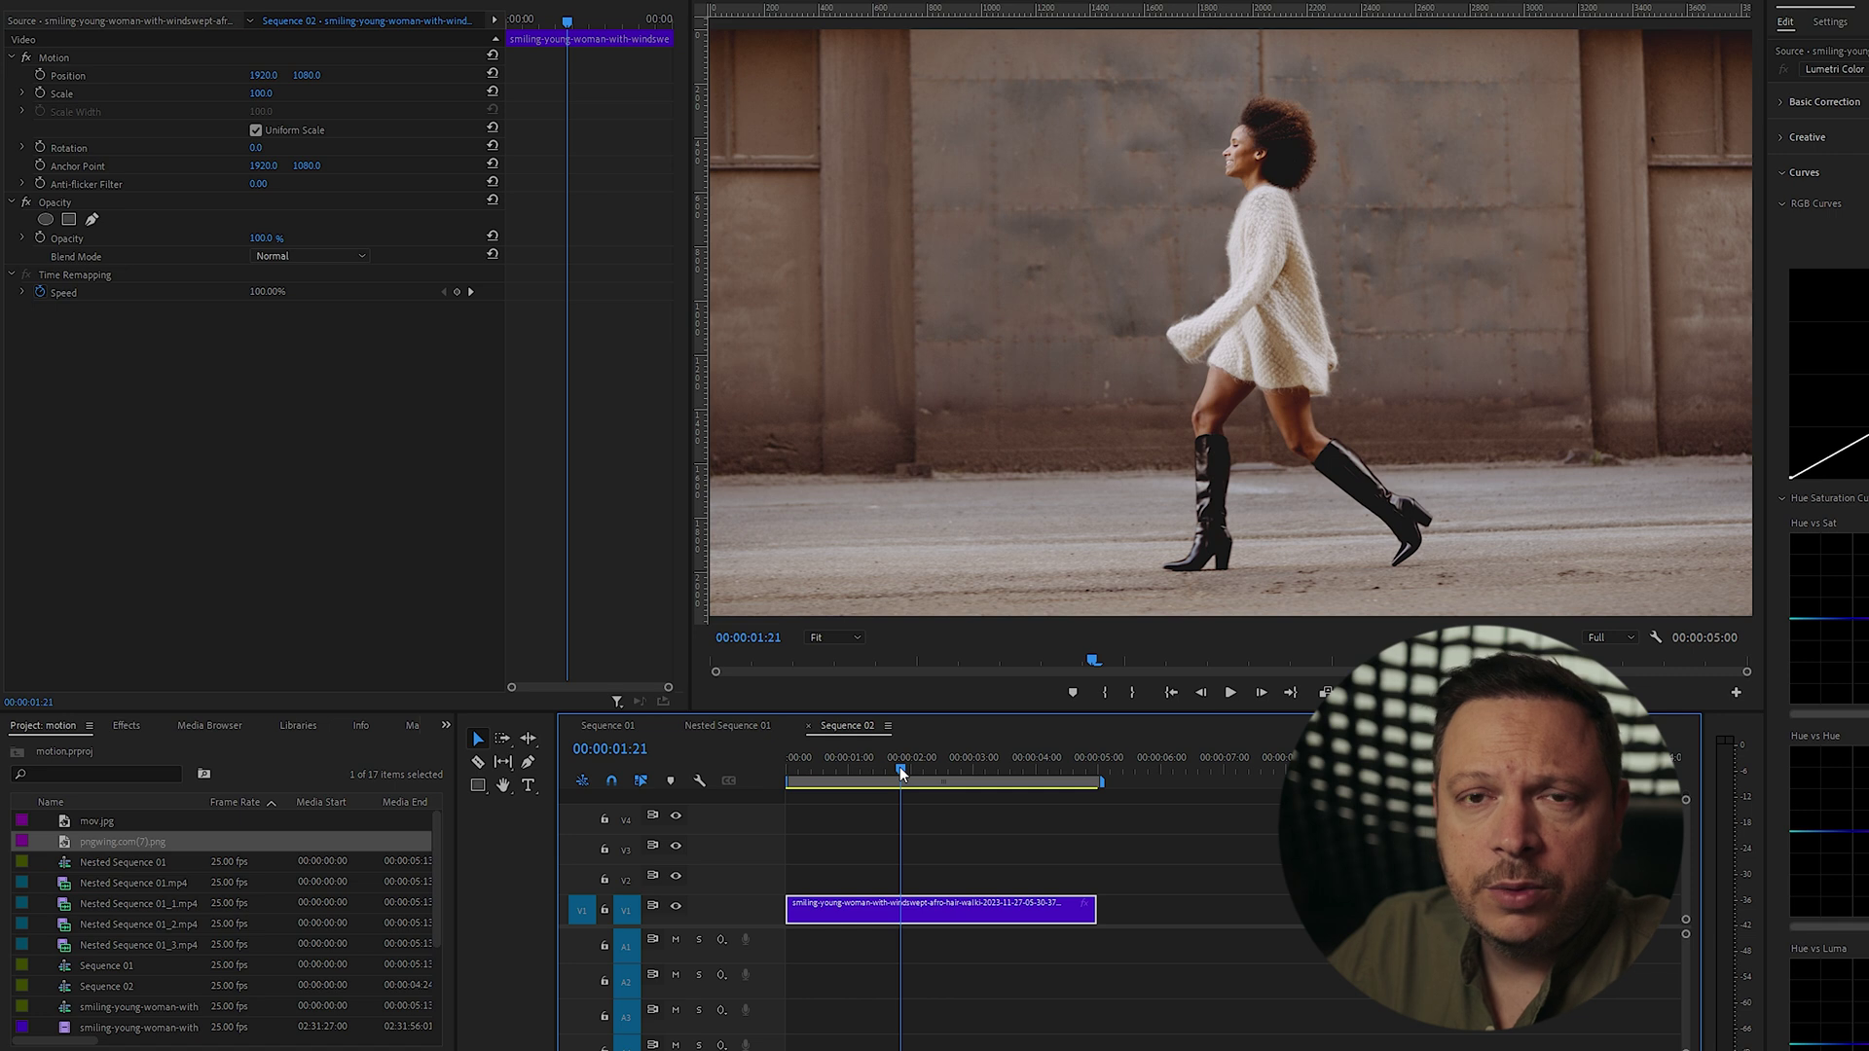
Place pngwing.com(7).png on track V2 above the woman's clip and adjust it to Scale 236.9 and Position 979, 672.
drag(900, 767, 790, 769)
drag(134, 845, 837, 874)
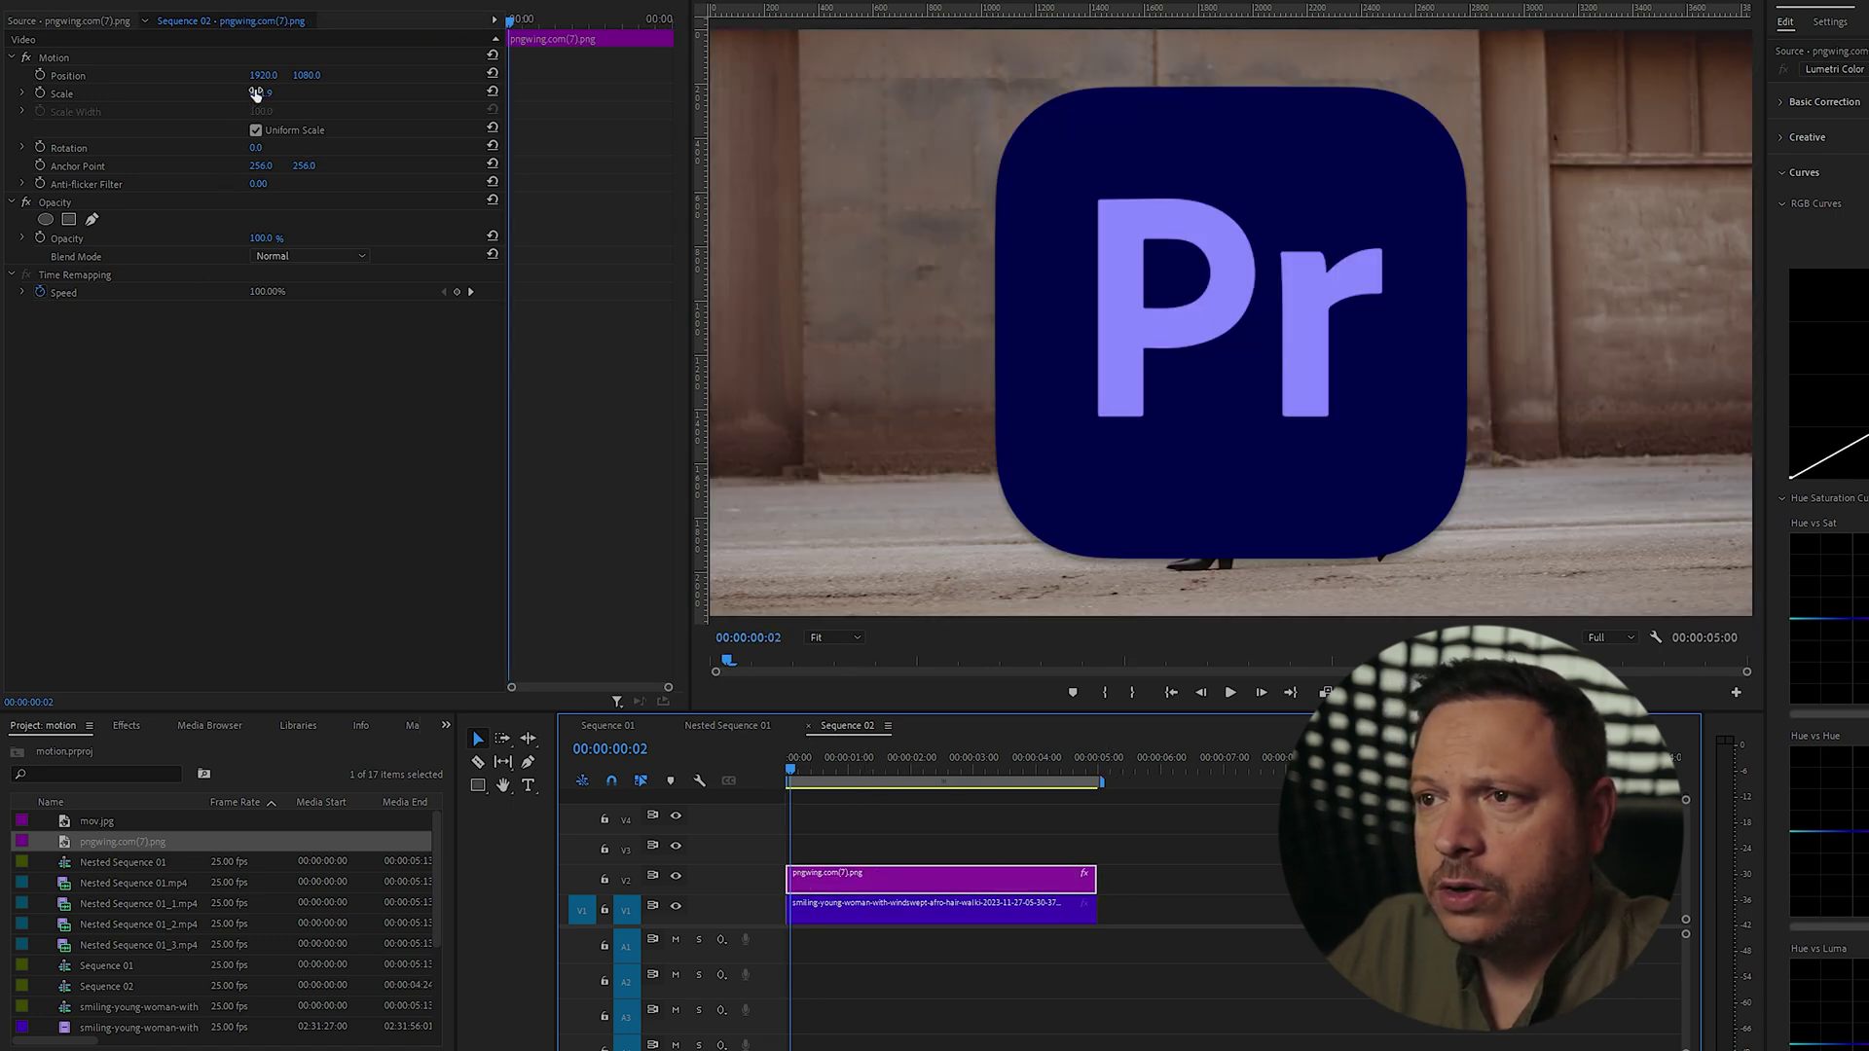
drag(261, 95, 56, 96)
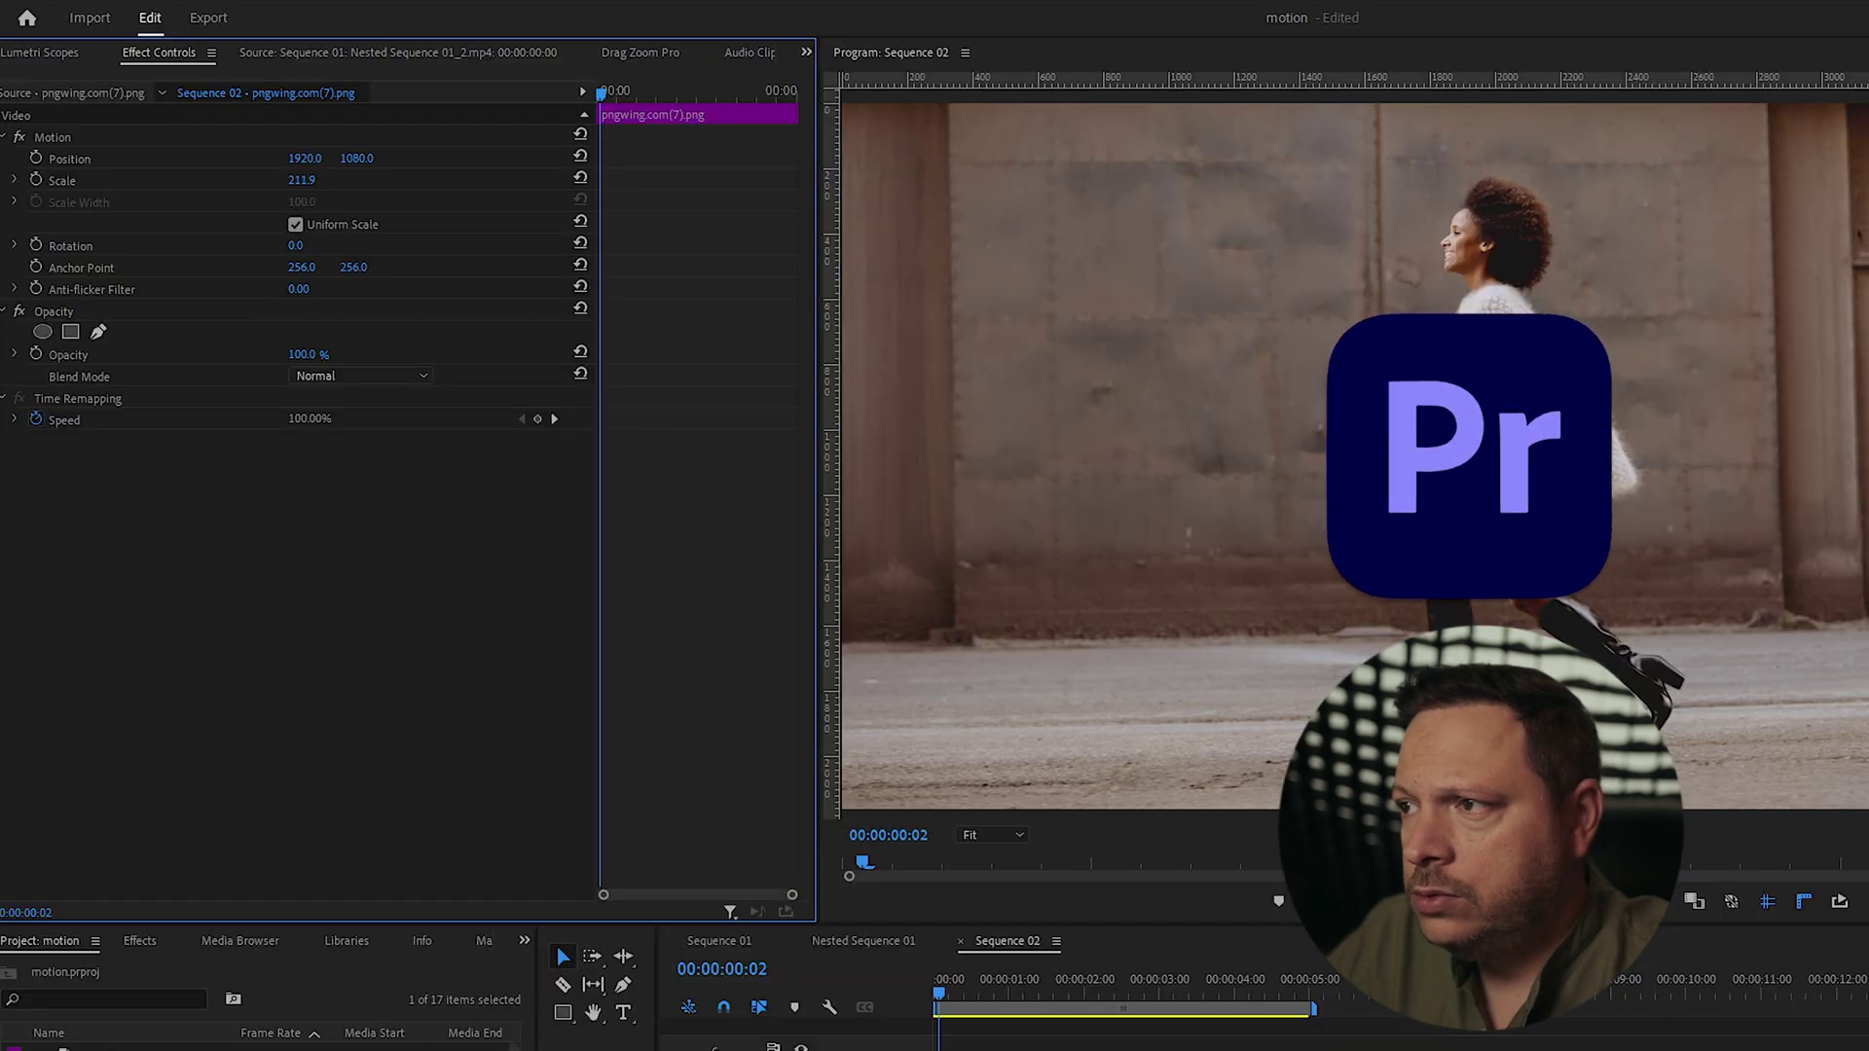
drag(308, 157, 158, 158)
drag(307, 160, 268, 160)
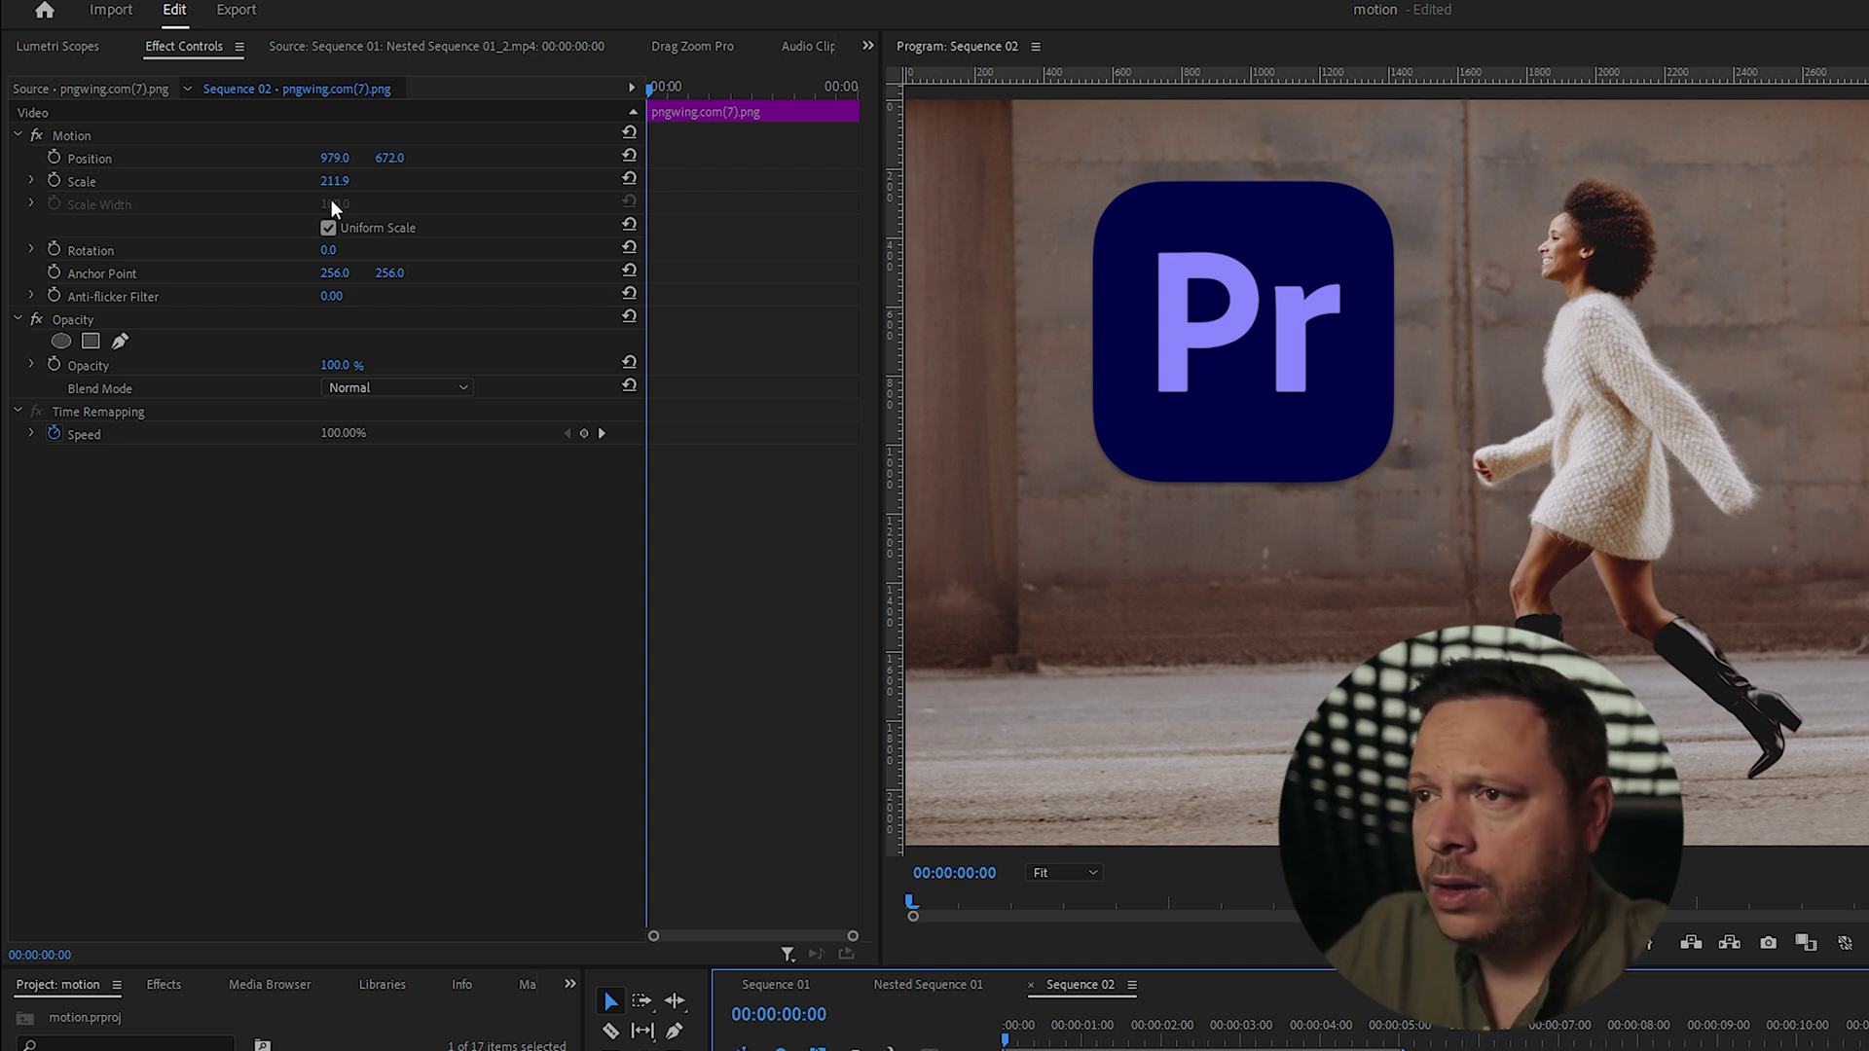
drag(334, 181, 360, 181)
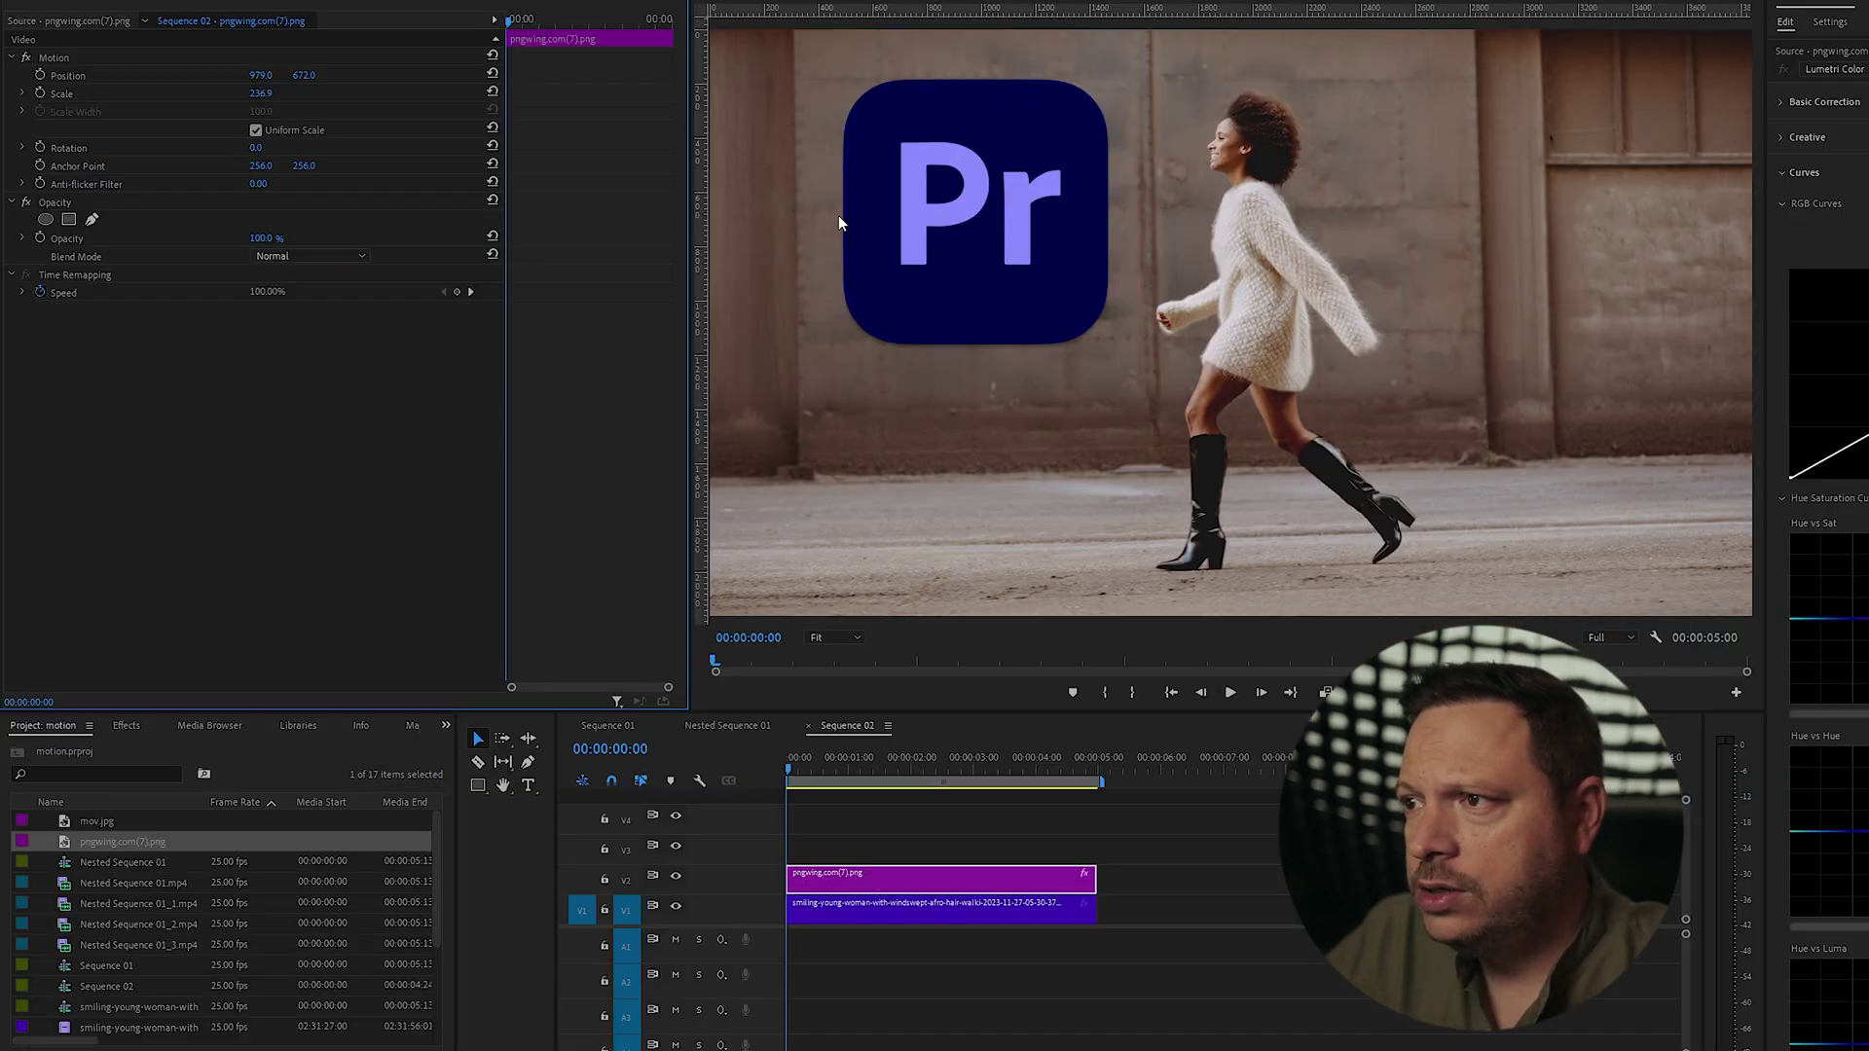
Set the logo's horizontal Position to 983 and start keyframing Position at the beginning of the clip.
scroll(842, 217, up, 10)
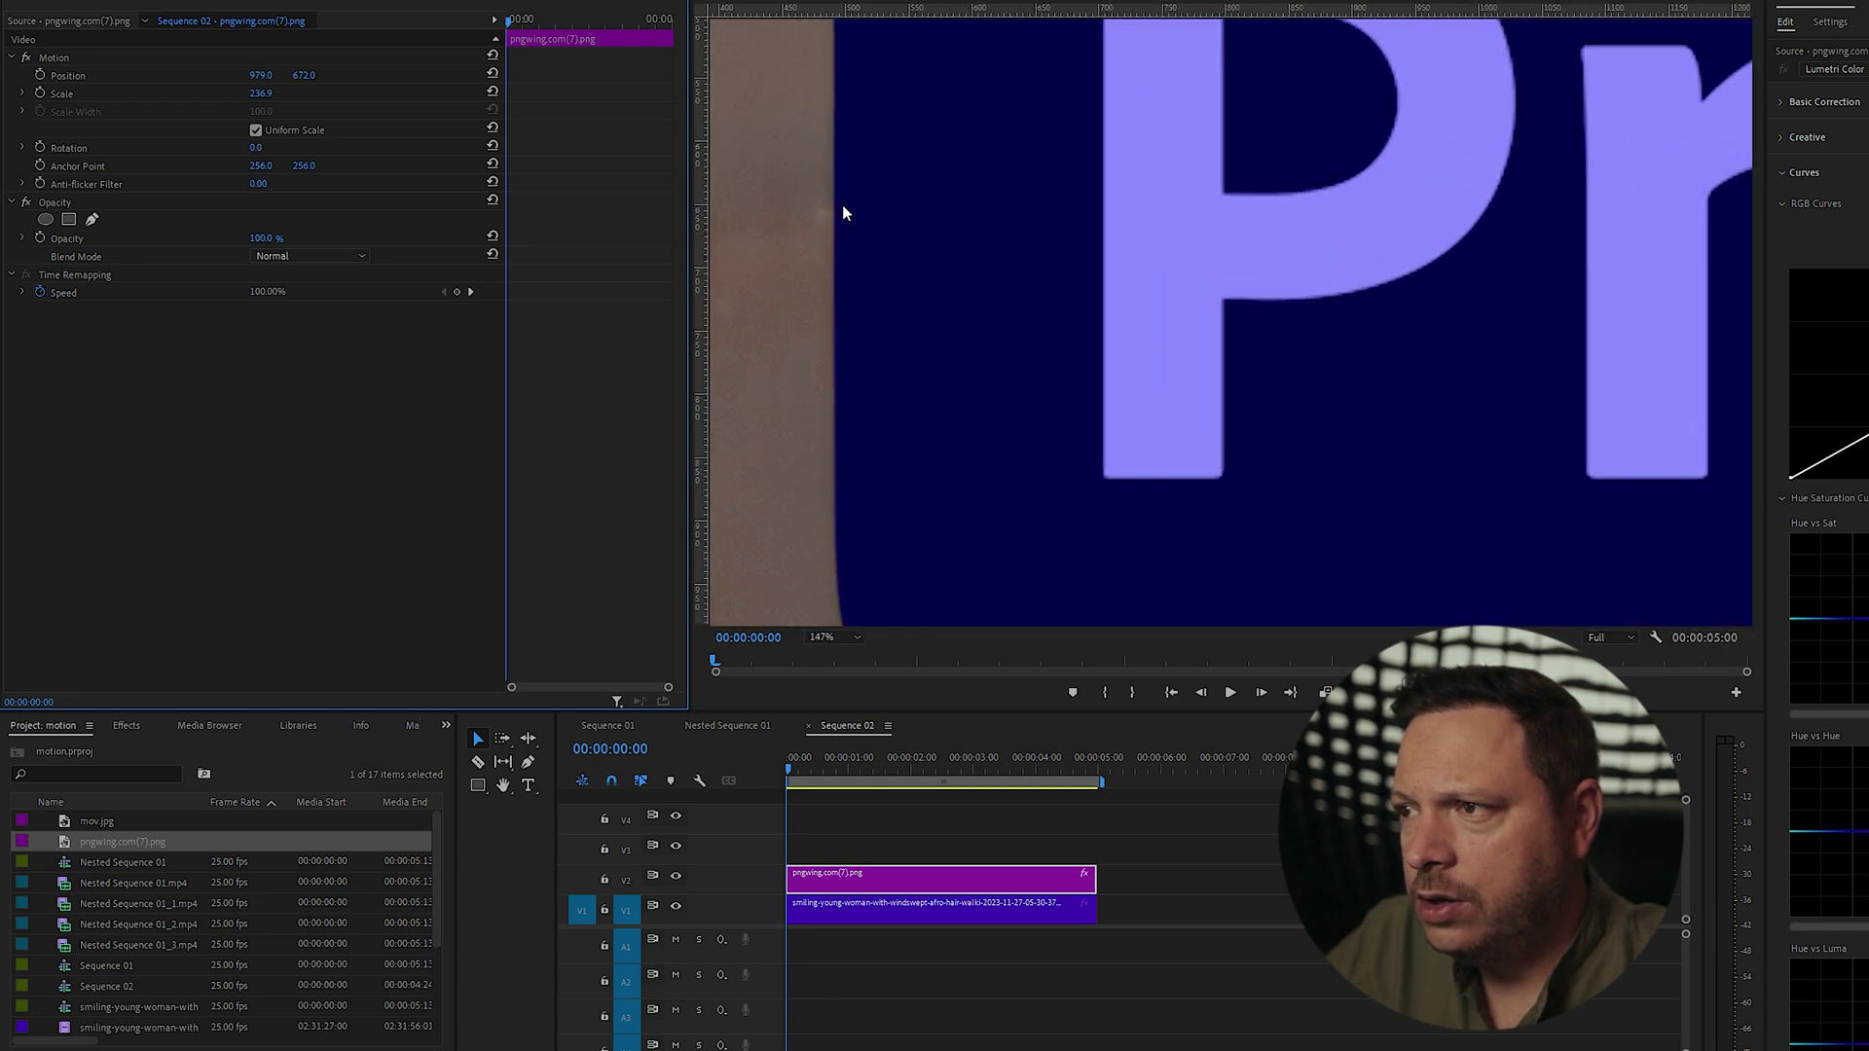
scroll(843, 205, down, 3)
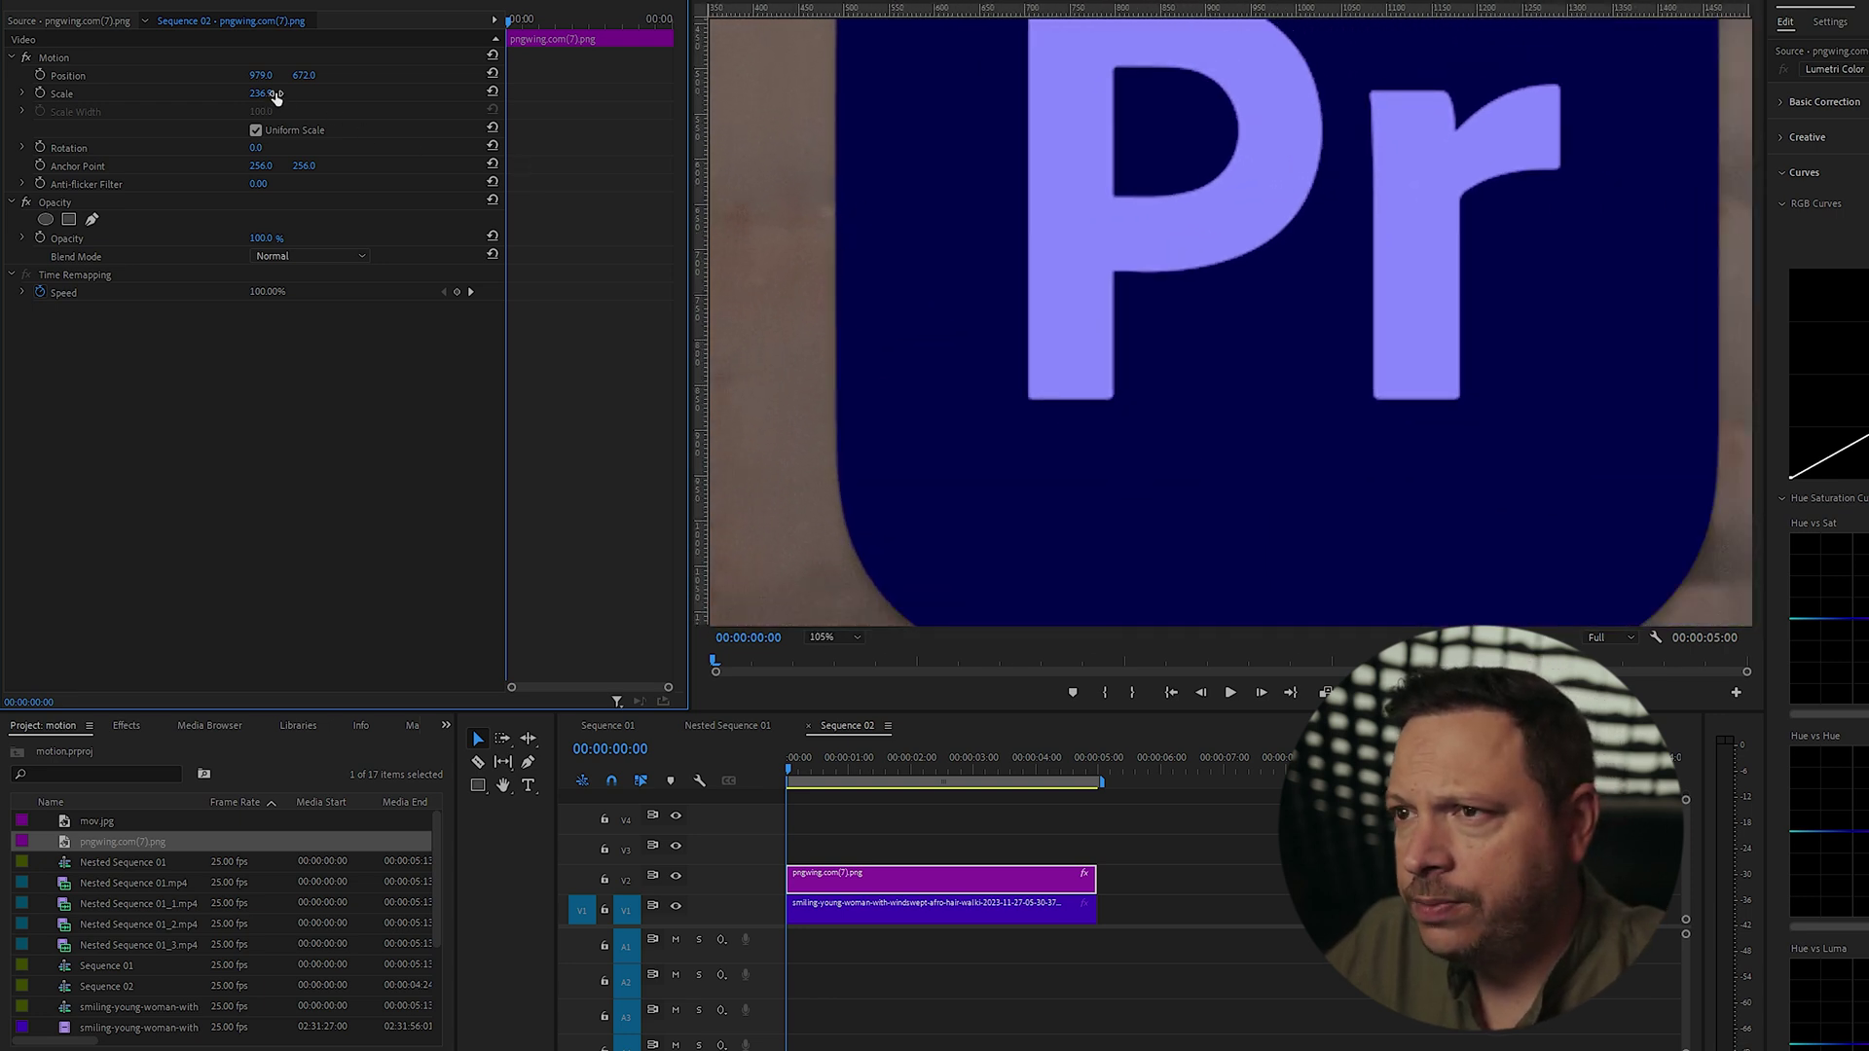
mouse_move(262, 75)
mouse_down()
mouse_move(297, 75)
mouse_move(265, 75)
mouse_up()
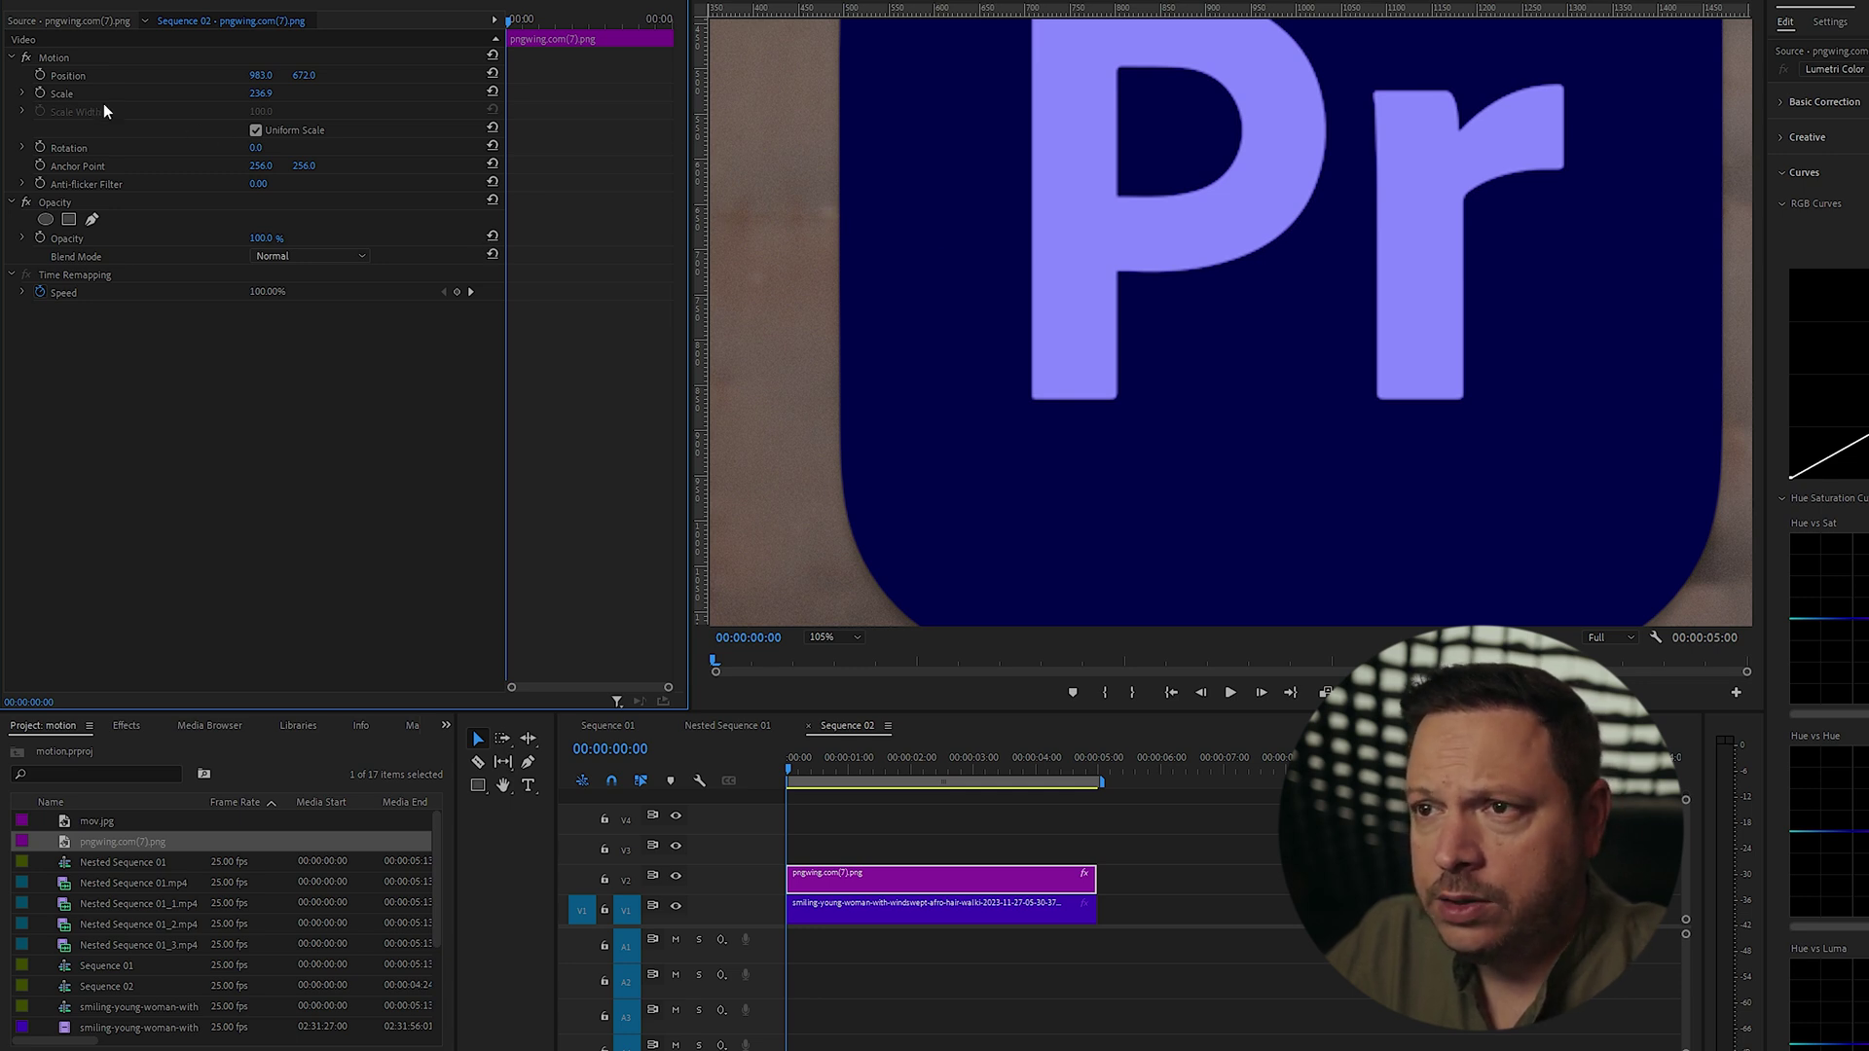
click(41, 76)
Keyframe the logo to follow the wall: horizontal Position 1101 at 00:00:00:13, 1476 at 00:00:02:03, and one keyframe in between.
drag(789, 771, 821, 779)
drag(261, 75, 376, 75)
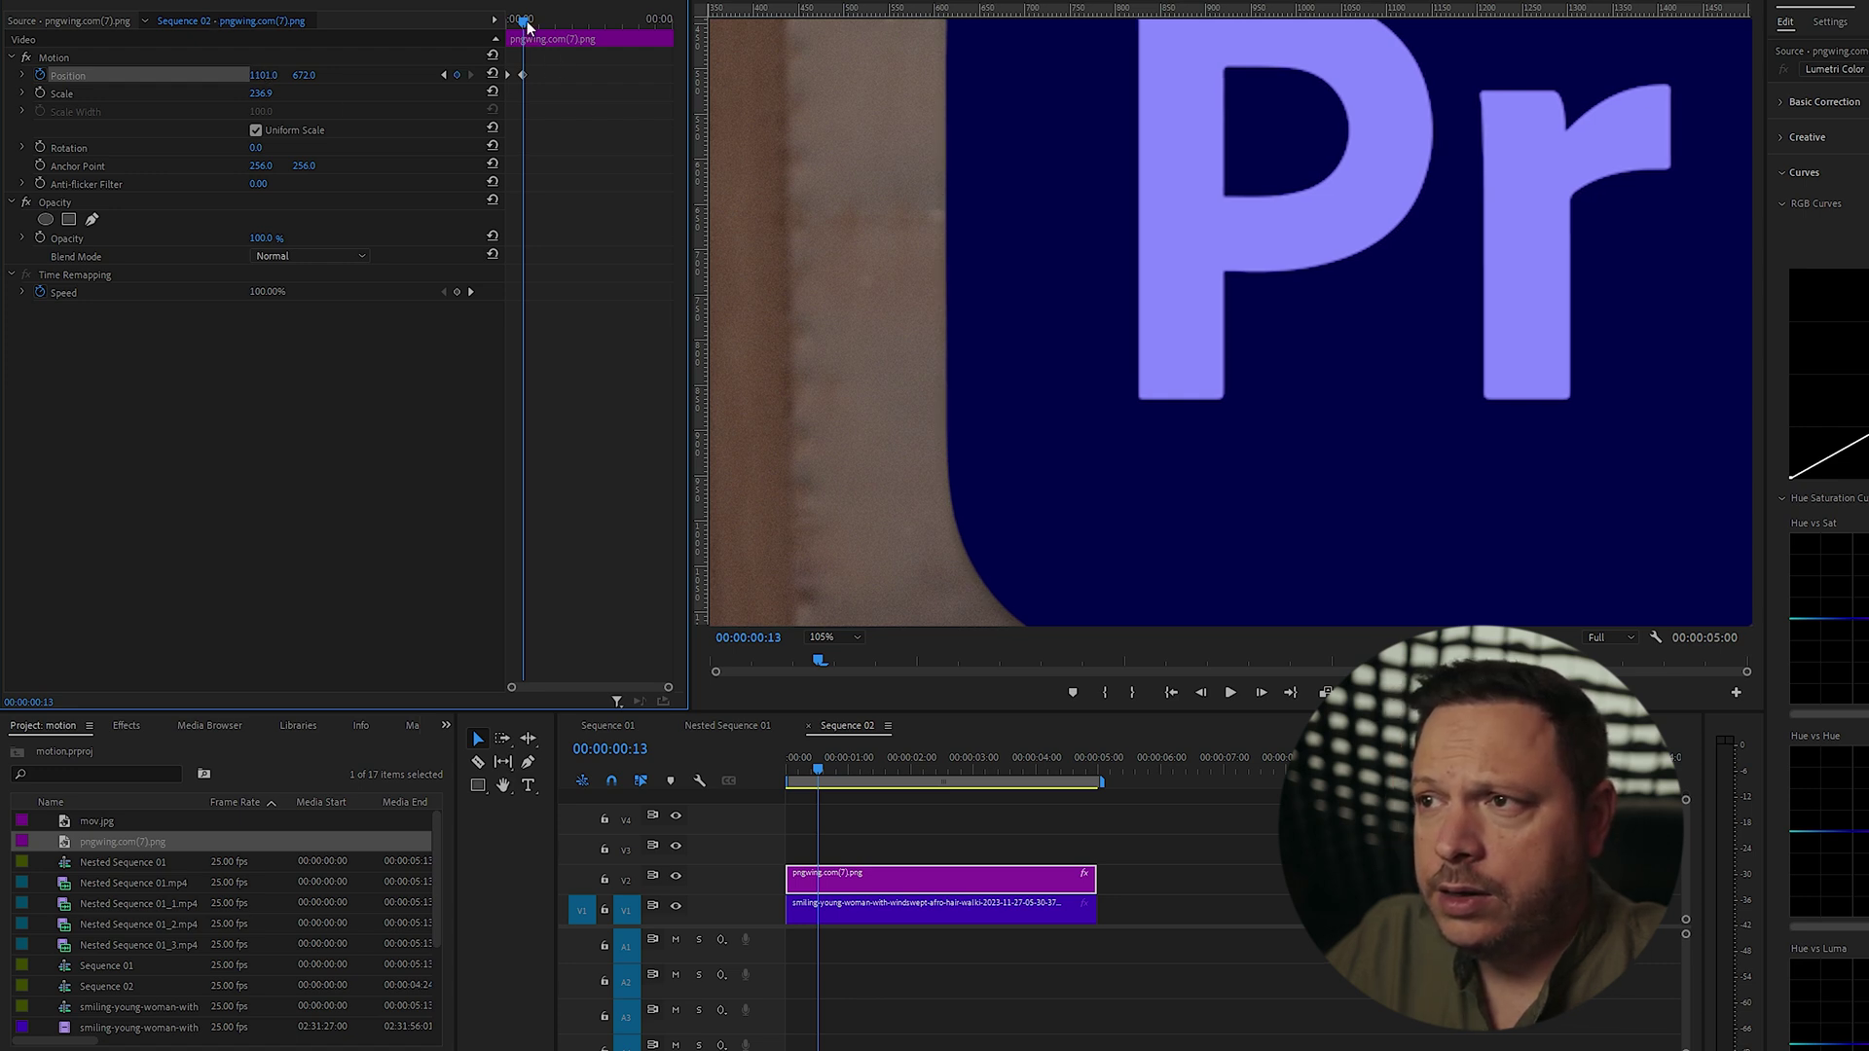
drag(526, 22, 551, 23)
drag(263, 75, 348, 75)
drag(548, 21, 575, 28)
drag(262, 75, 362, 75)
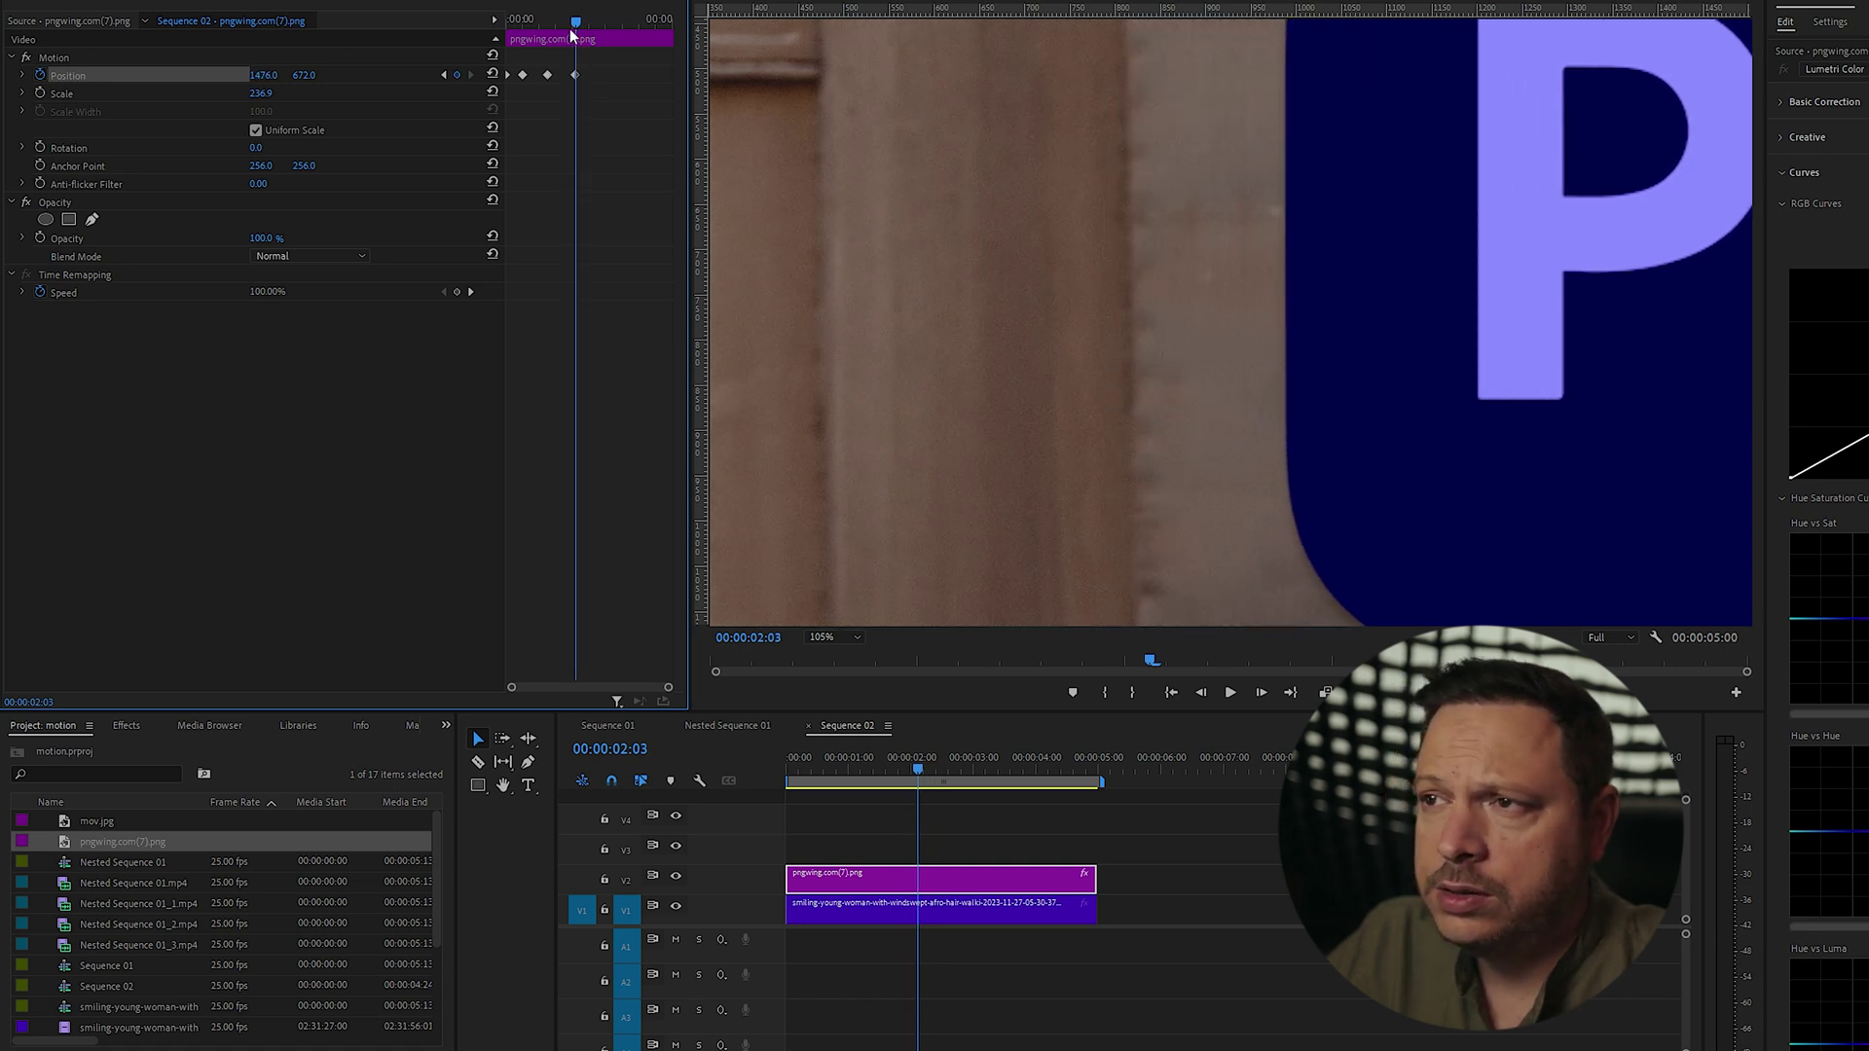
Add logo Position keyframes matching the wall, with horizontal values 1698 at 00:00:03:01 and 1877 at 00:00:03:21.
key(space)
key(space)
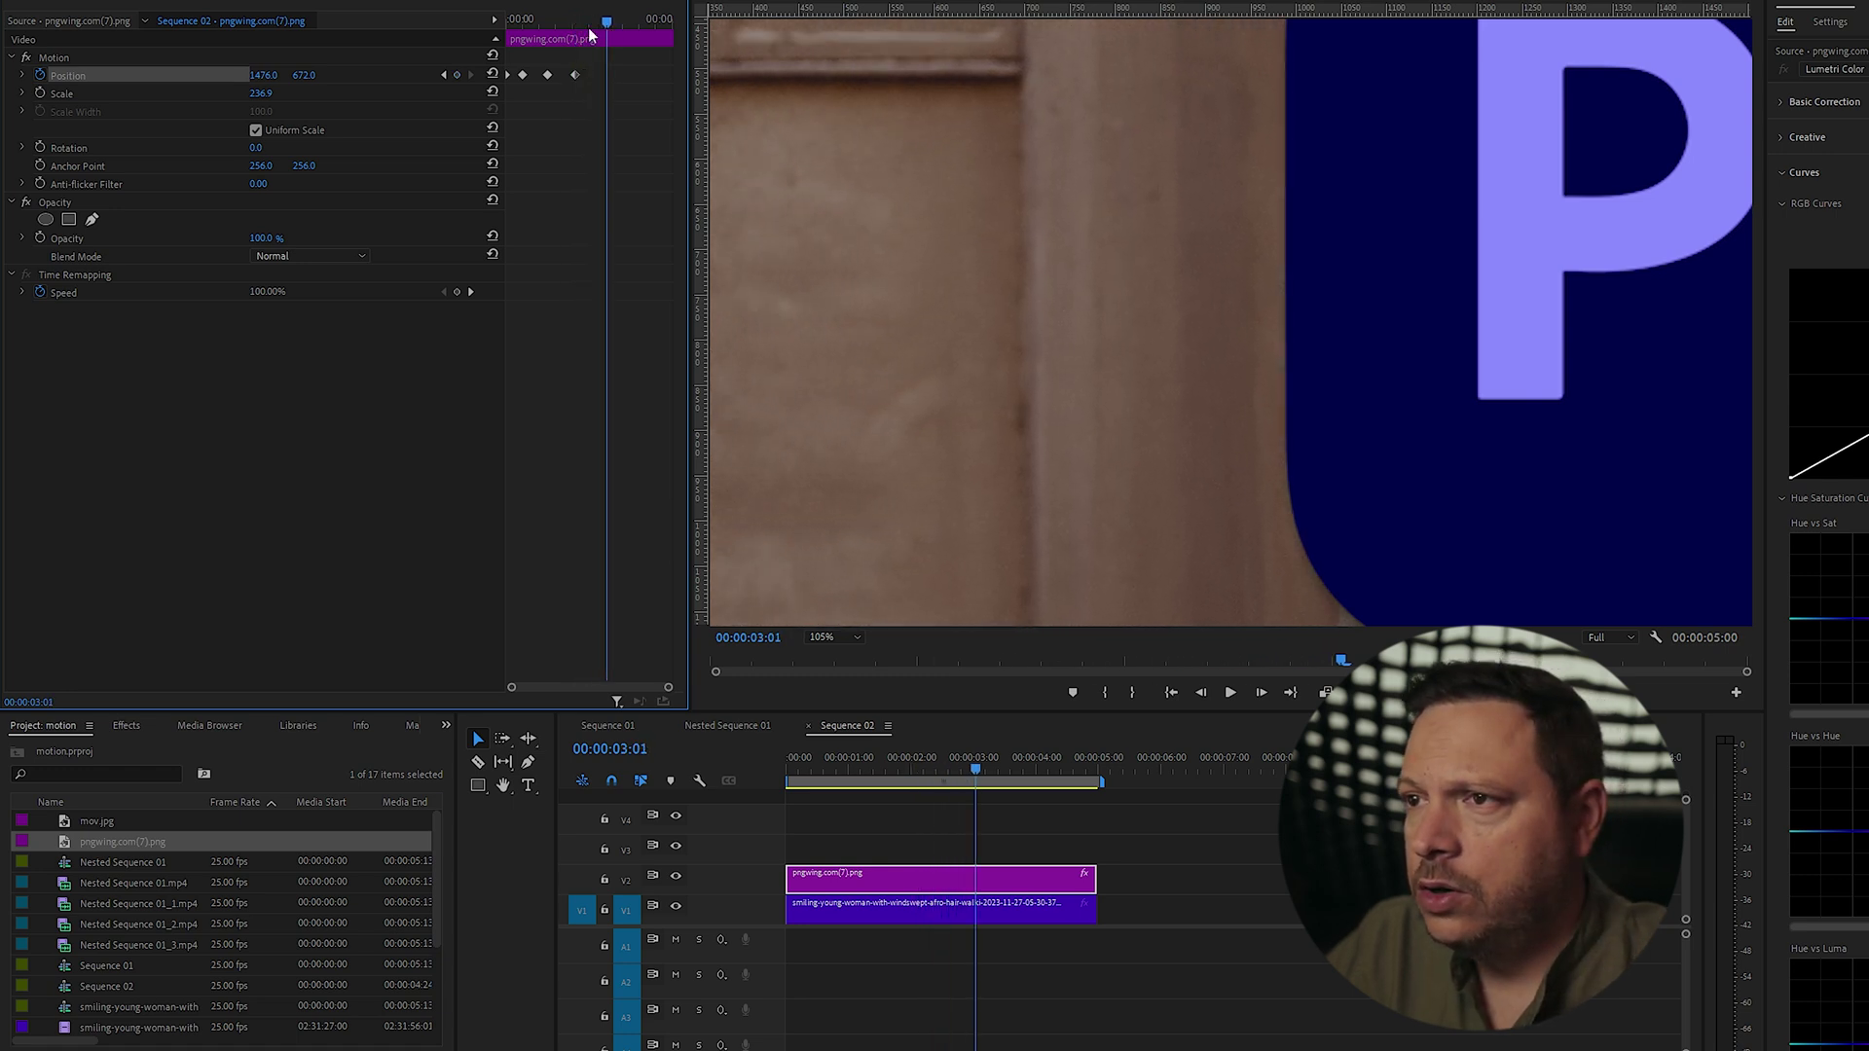
drag(282, 77, 499, 77)
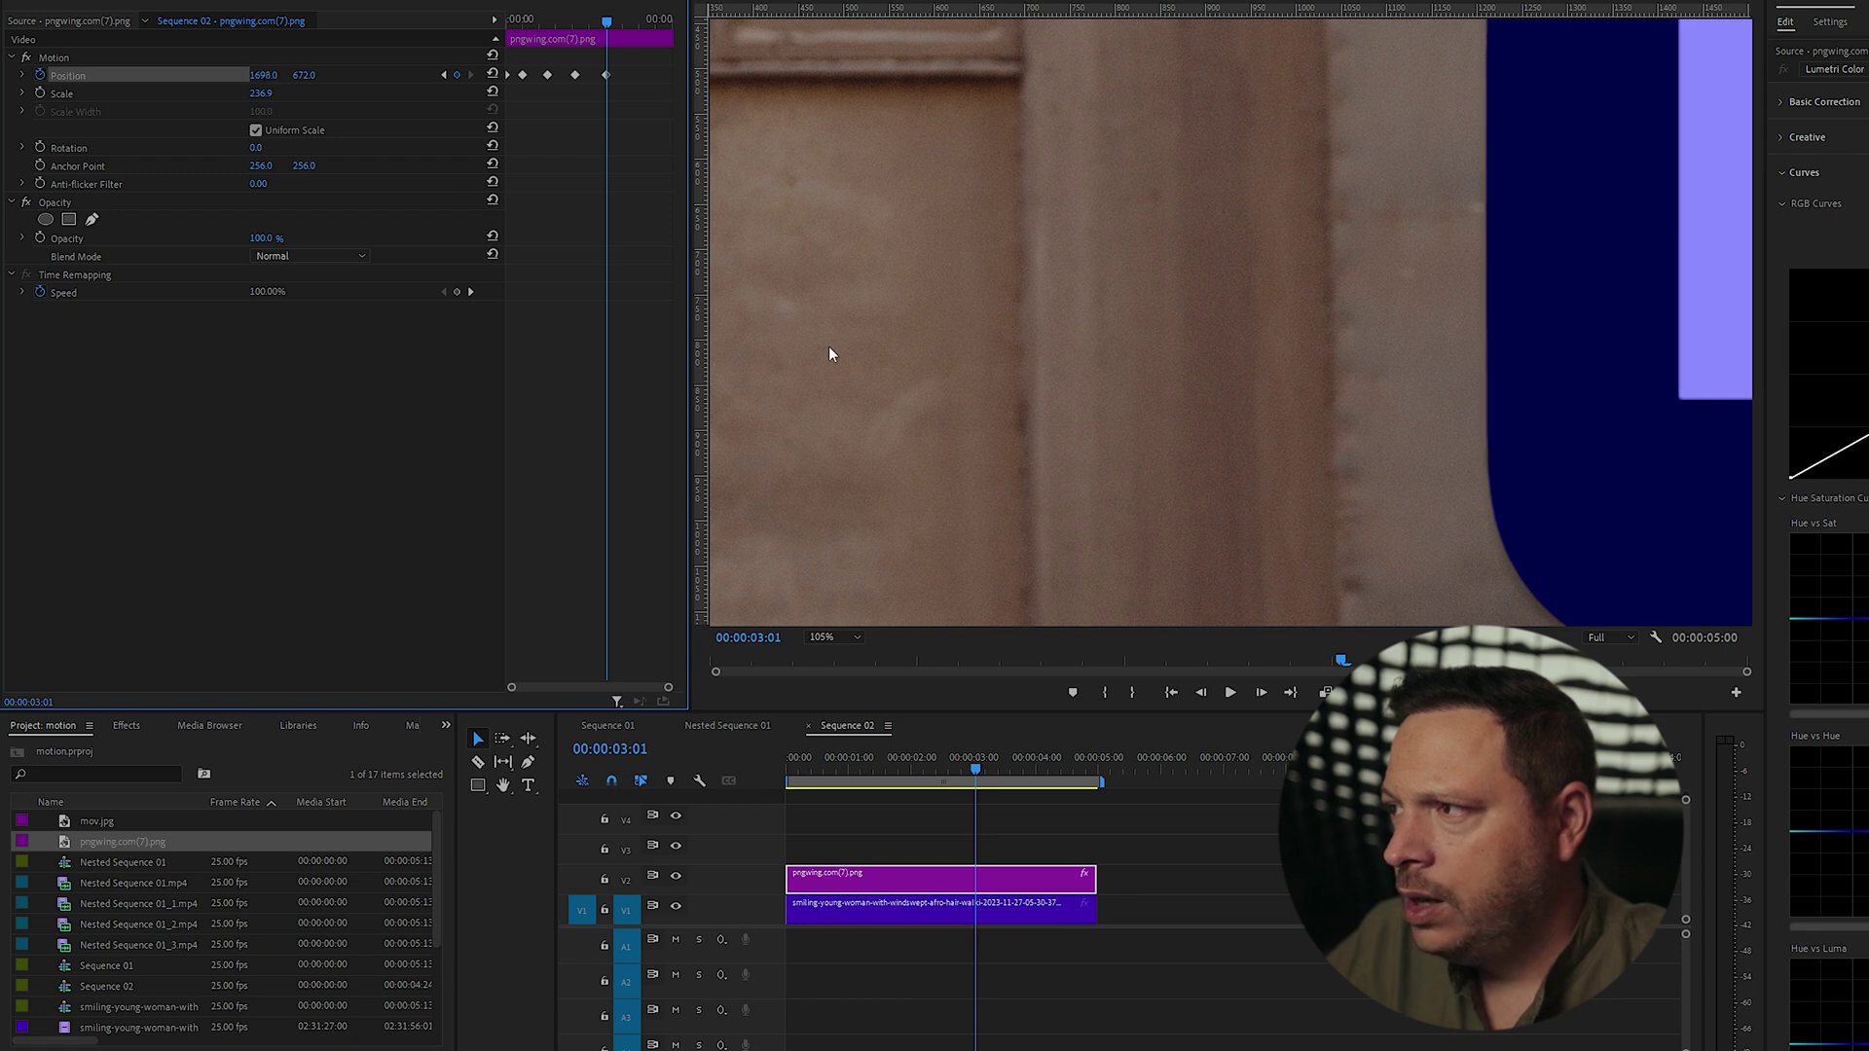
key(h)
drag(1419, 264, 872, 313)
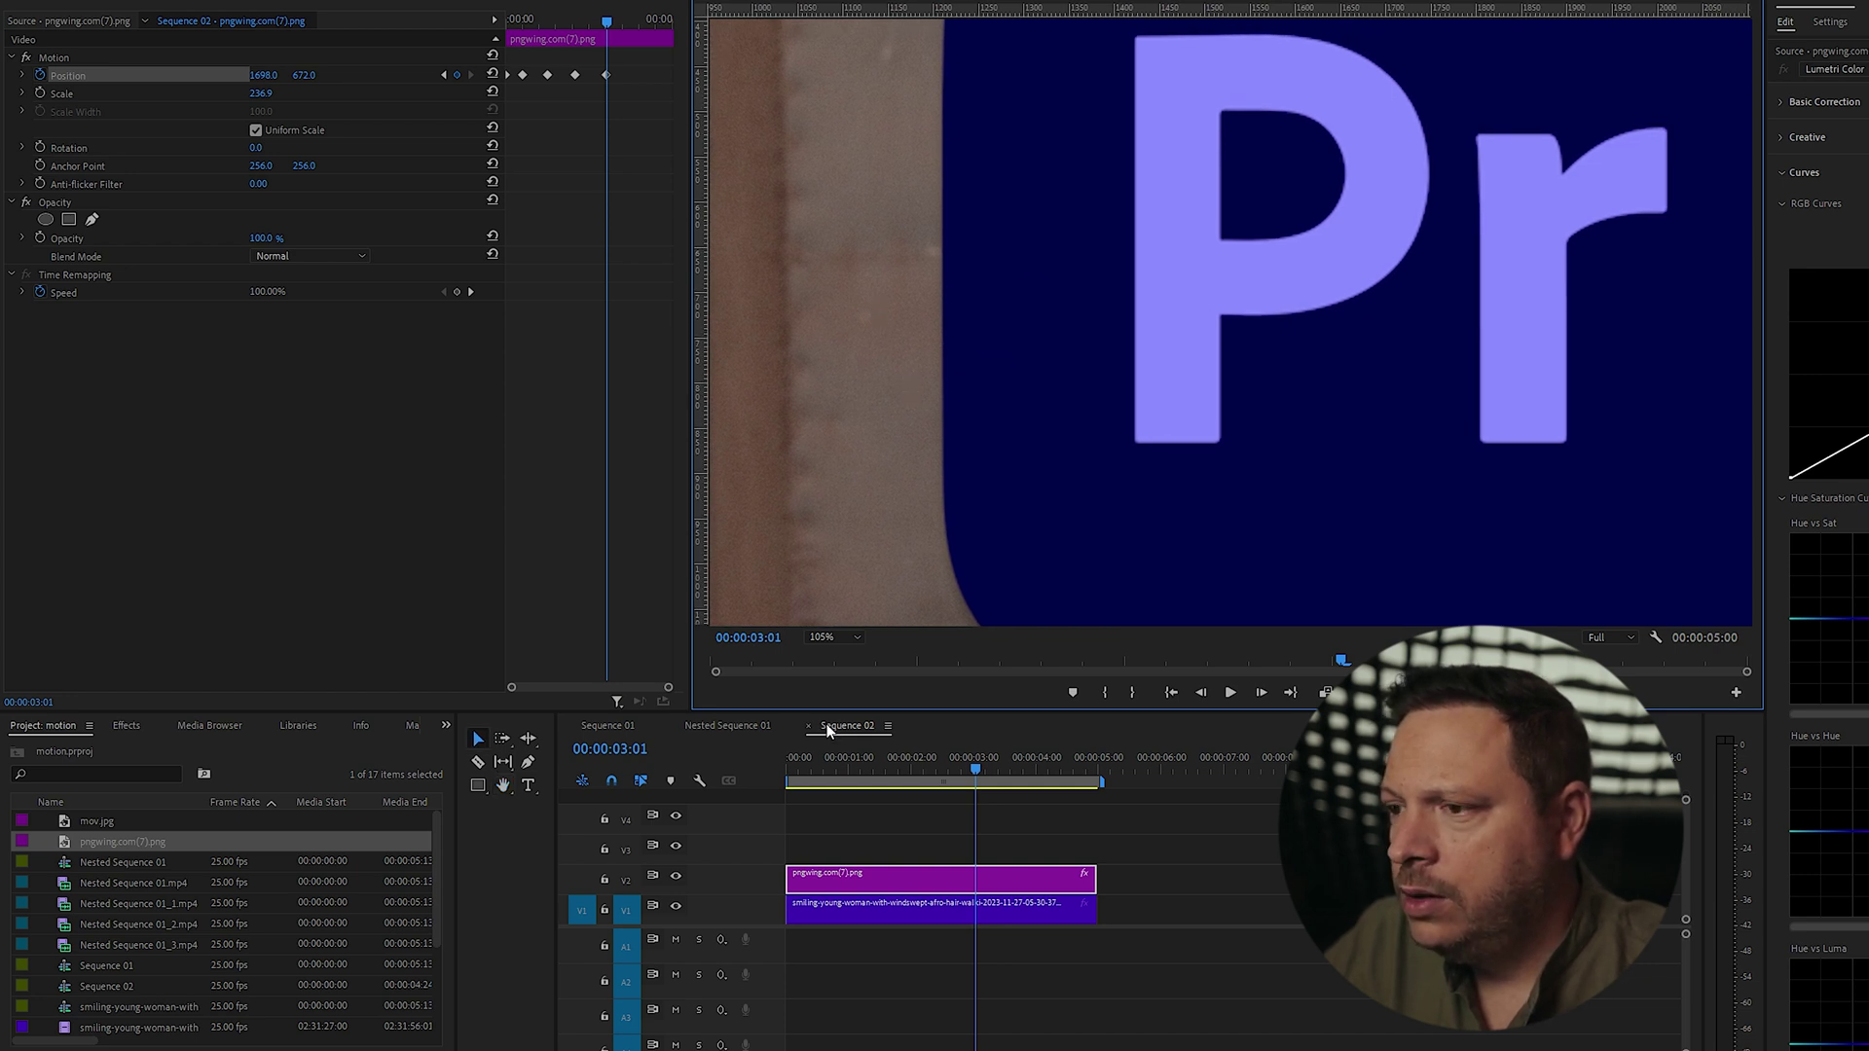
click(476, 742)
drag(607, 27, 634, 30)
drag(264, 75, 439, 74)
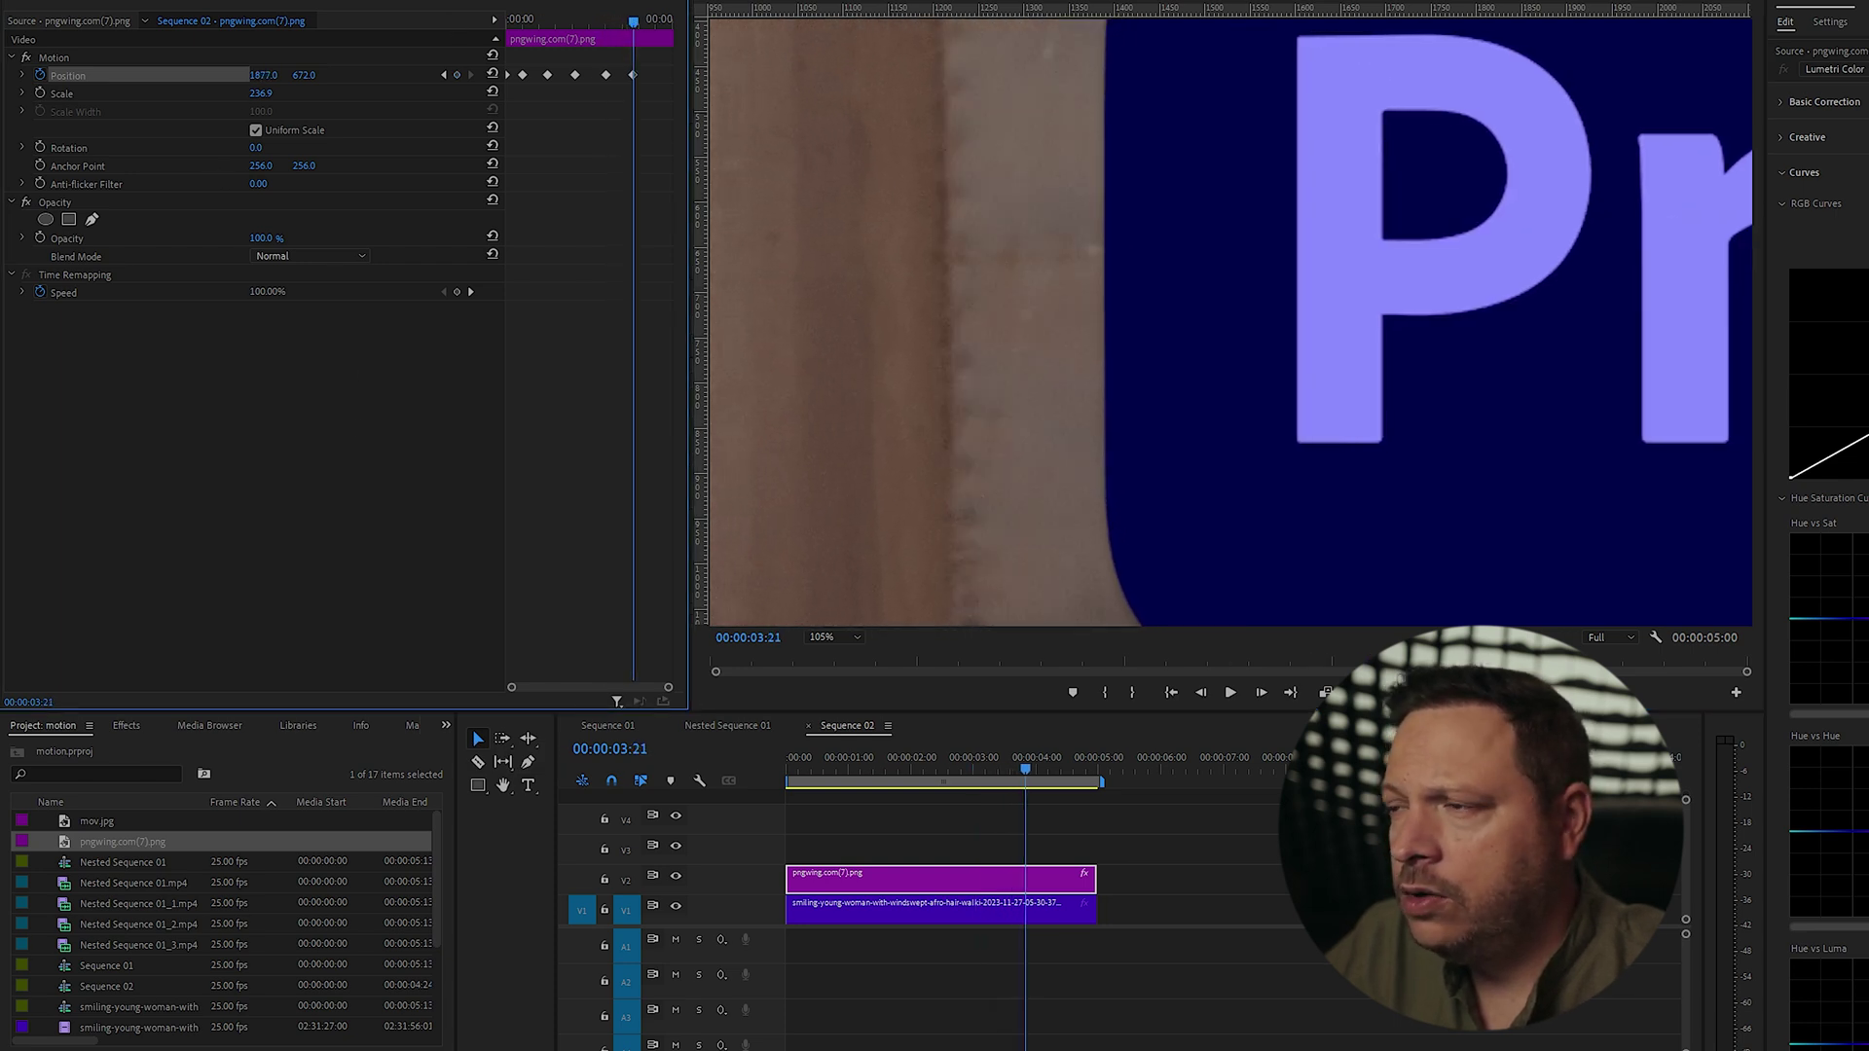
Add the final logo Position keyframes, with horizontal values 2035 at 00:00:04:15 and 2103 at 00:00:04:24.
drag(637, 27, 657, 31)
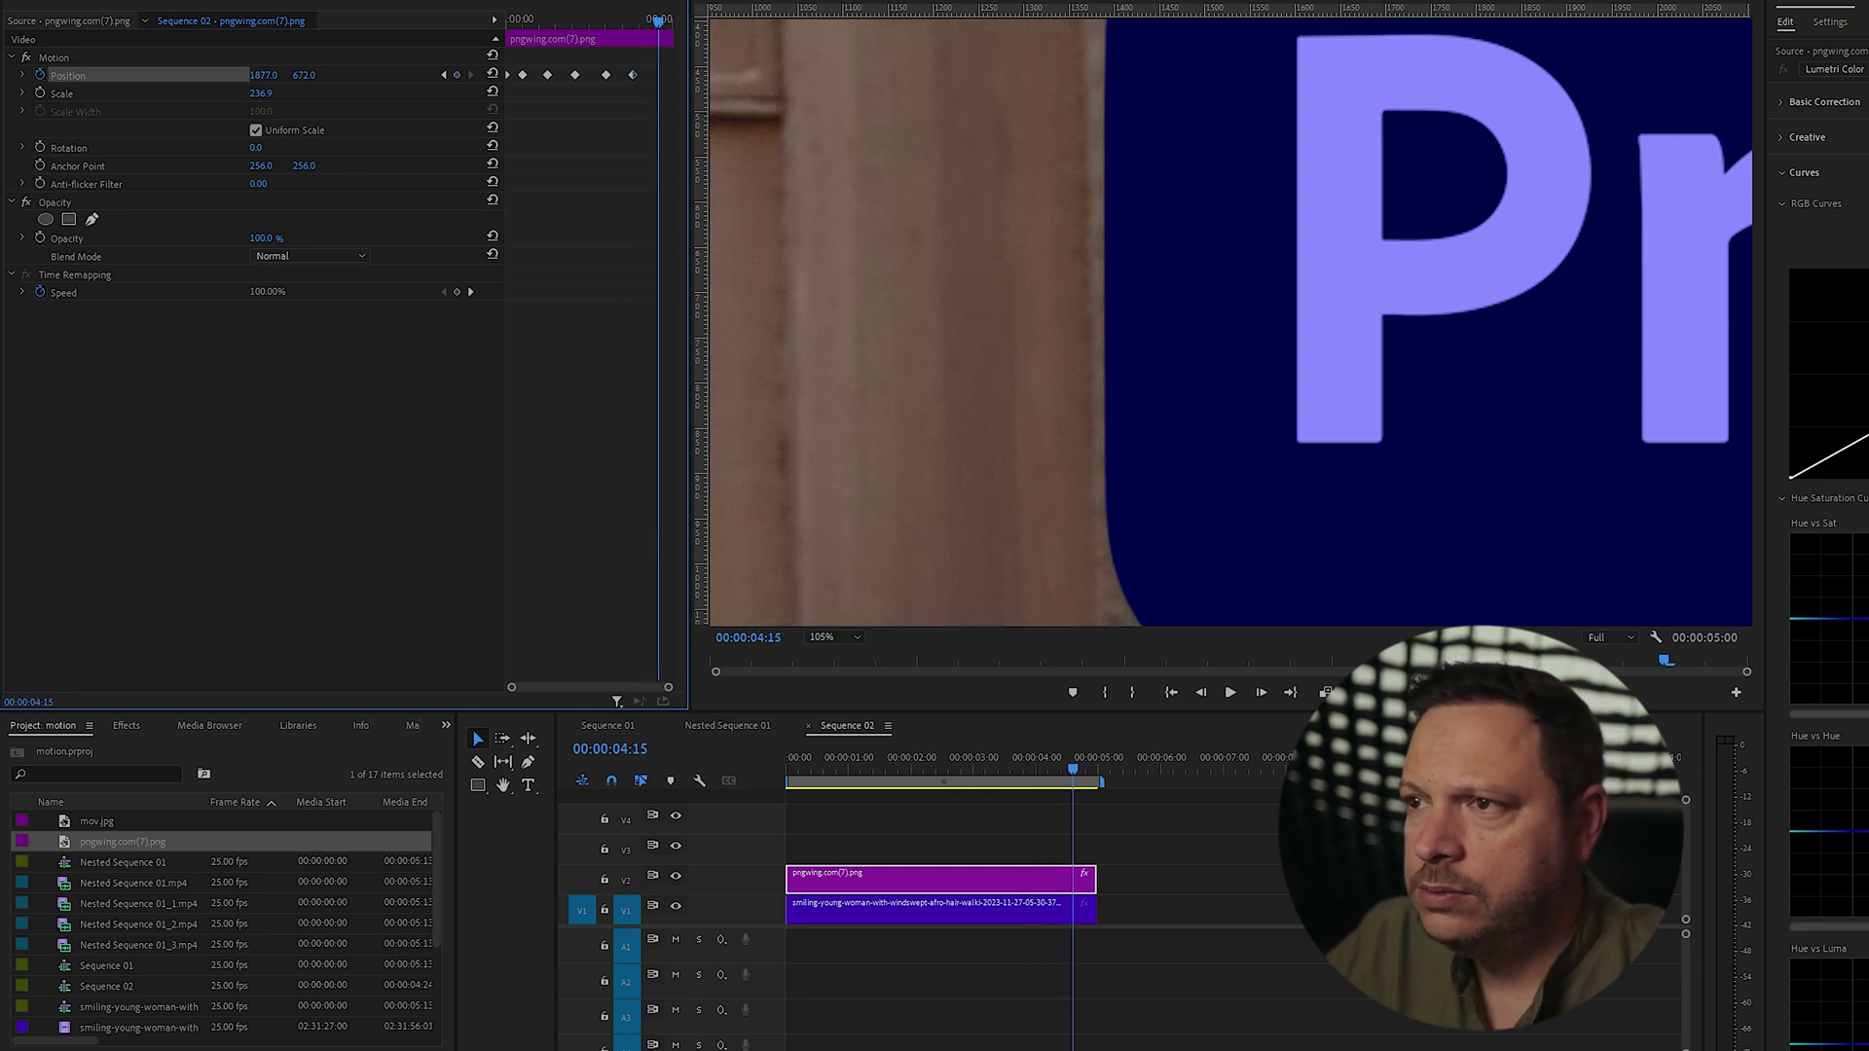
drag(279, 77, 428, 77)
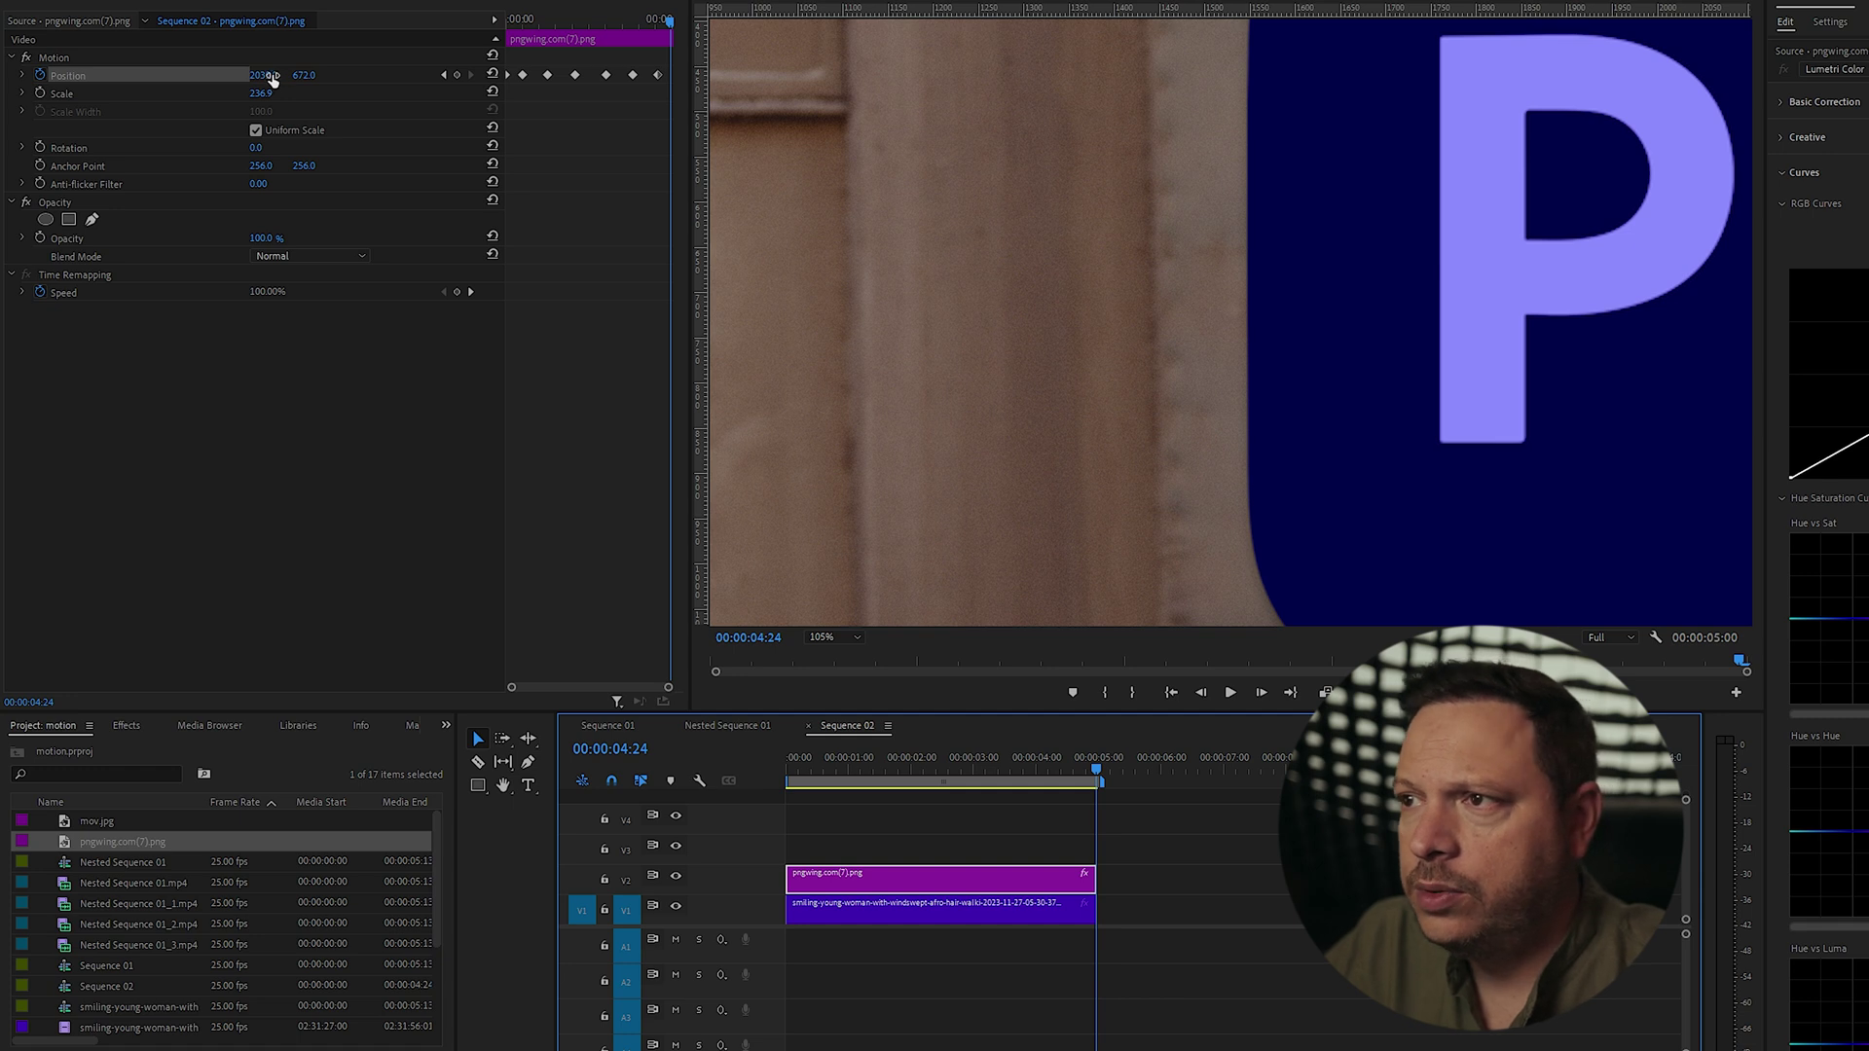
drag(272, 75, 343, 75)
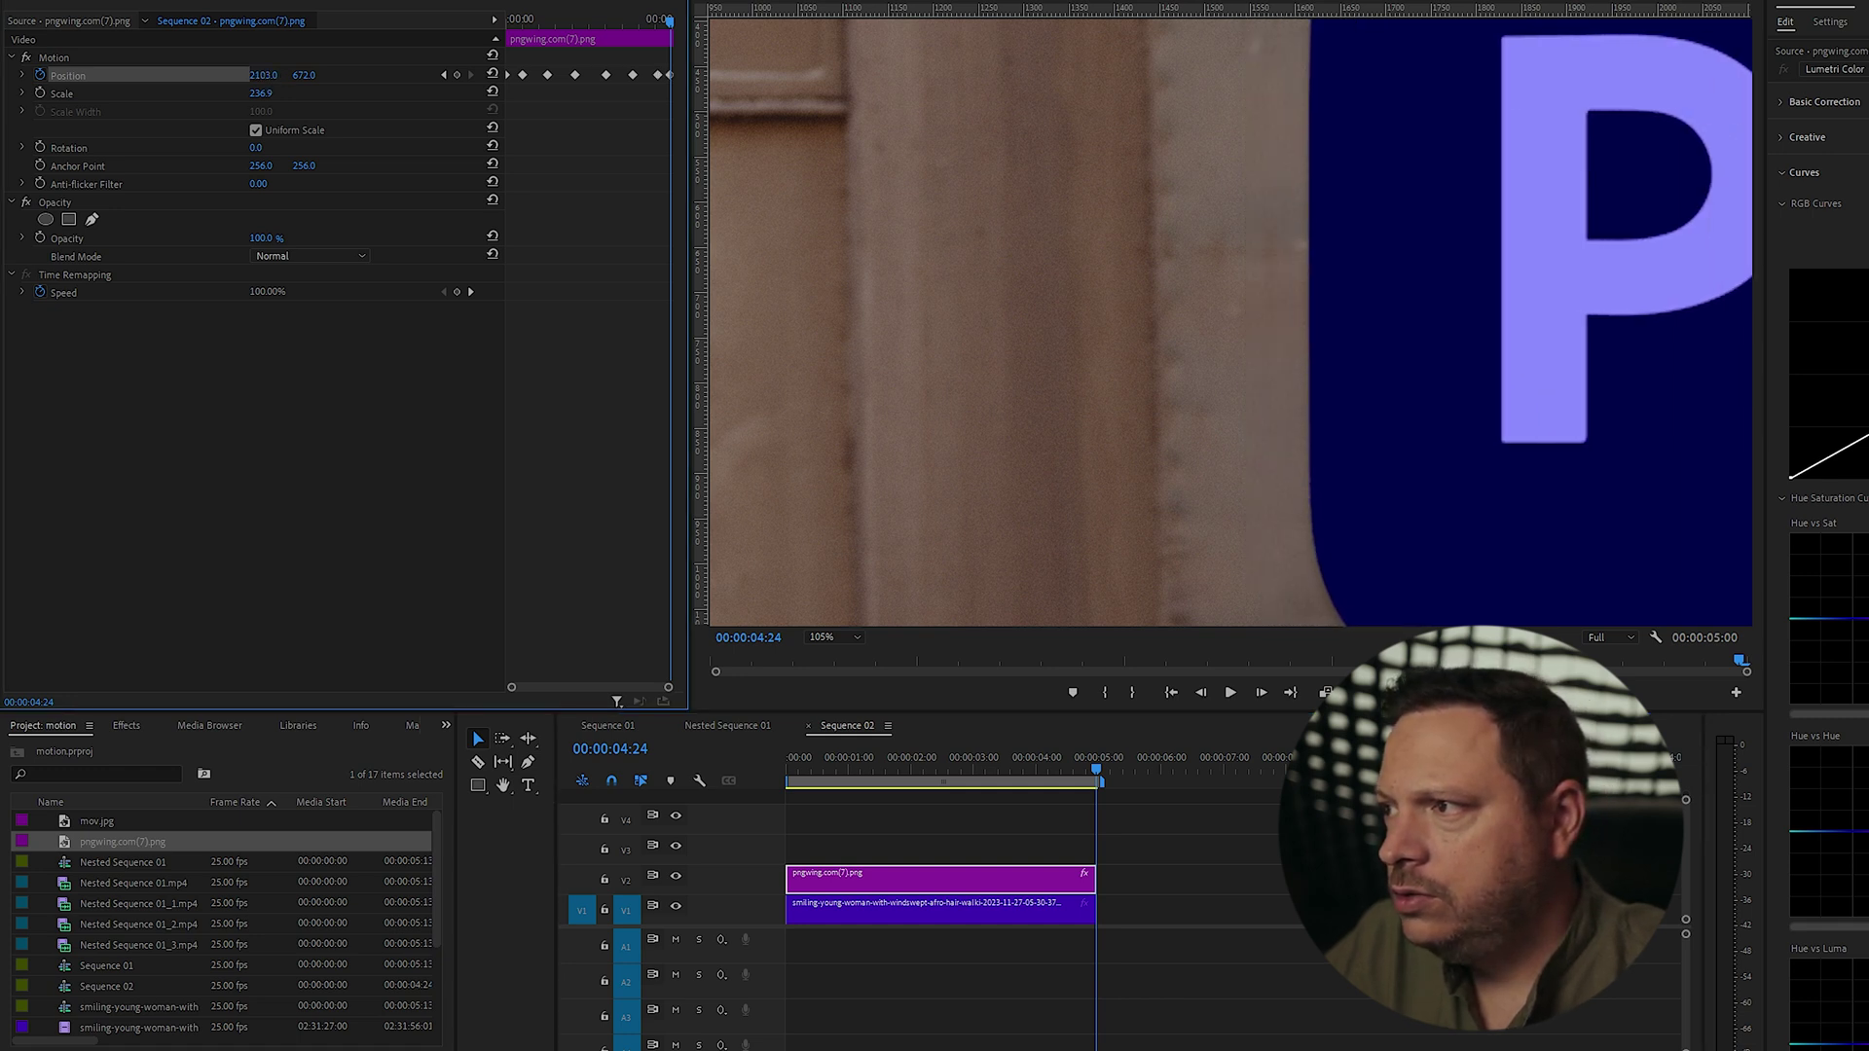
Fit the whole frame in the preview and play the sequence from the start to check the logo's tracking.
click(830, 639)
click(832, 650)
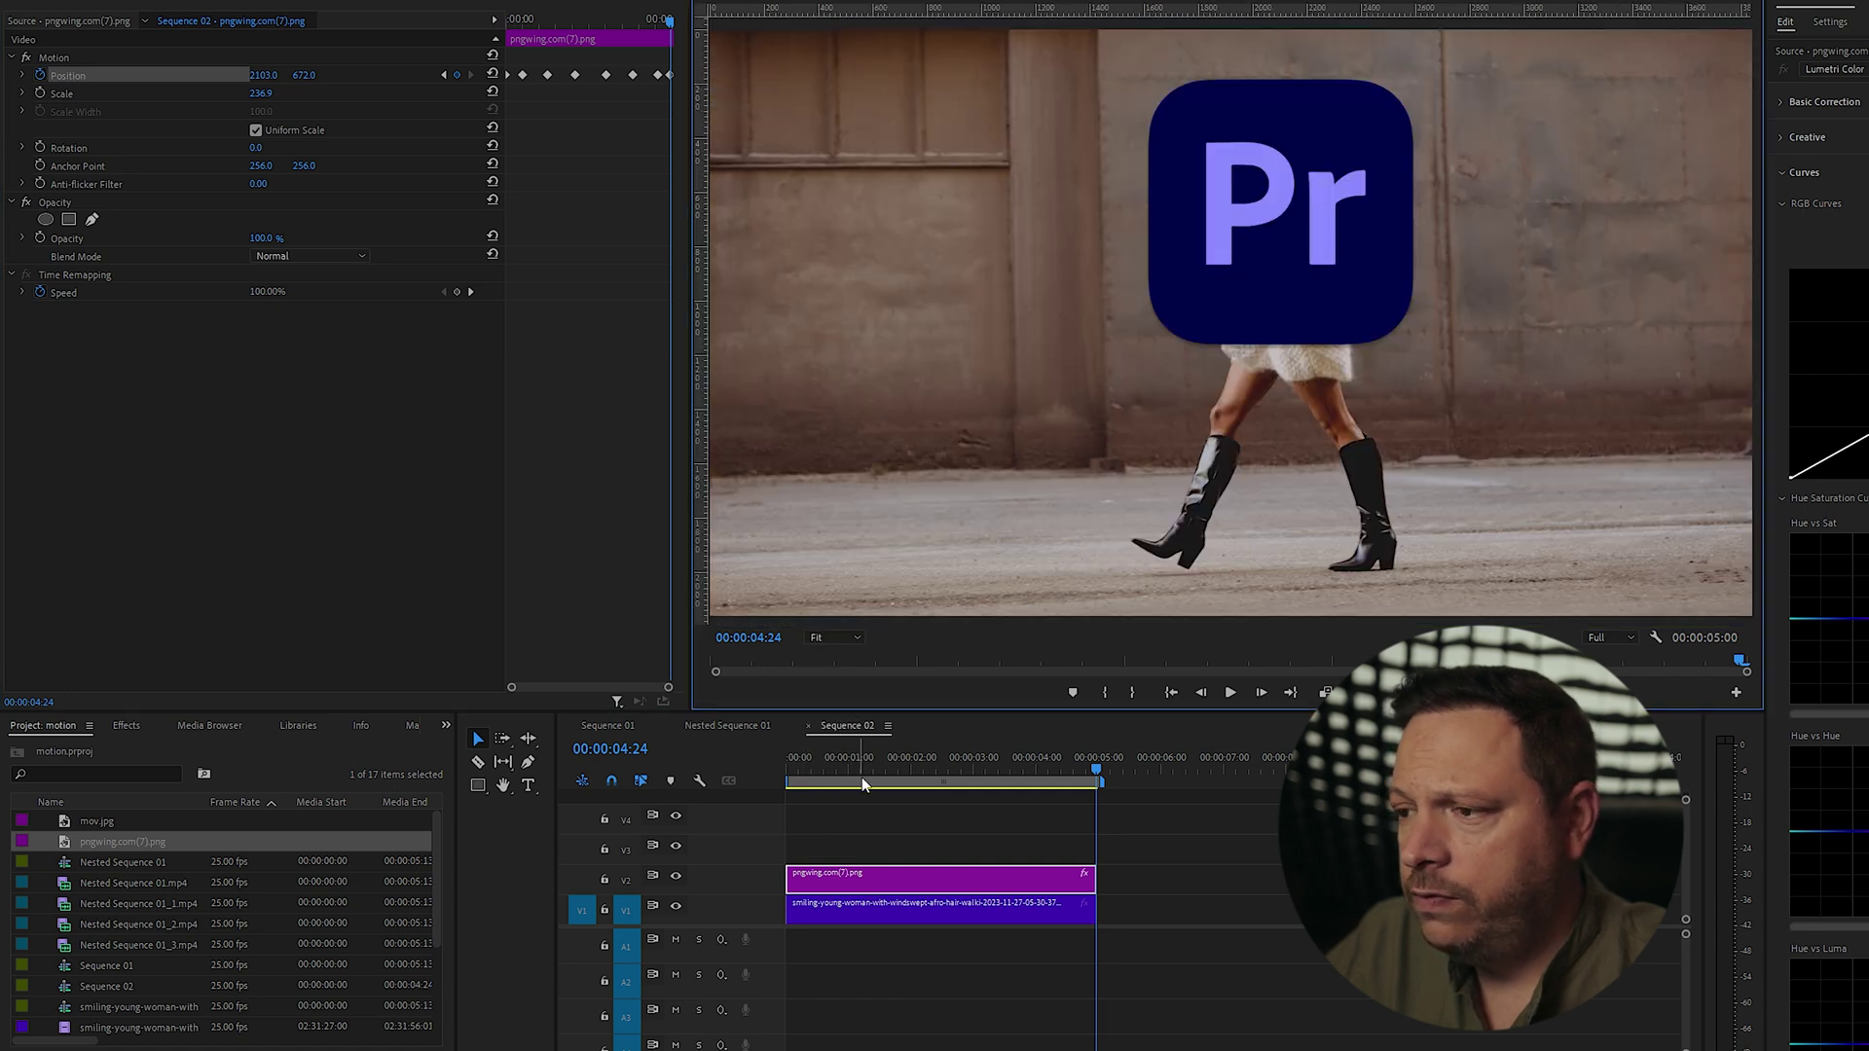
drag(867, 773, 758, 762)
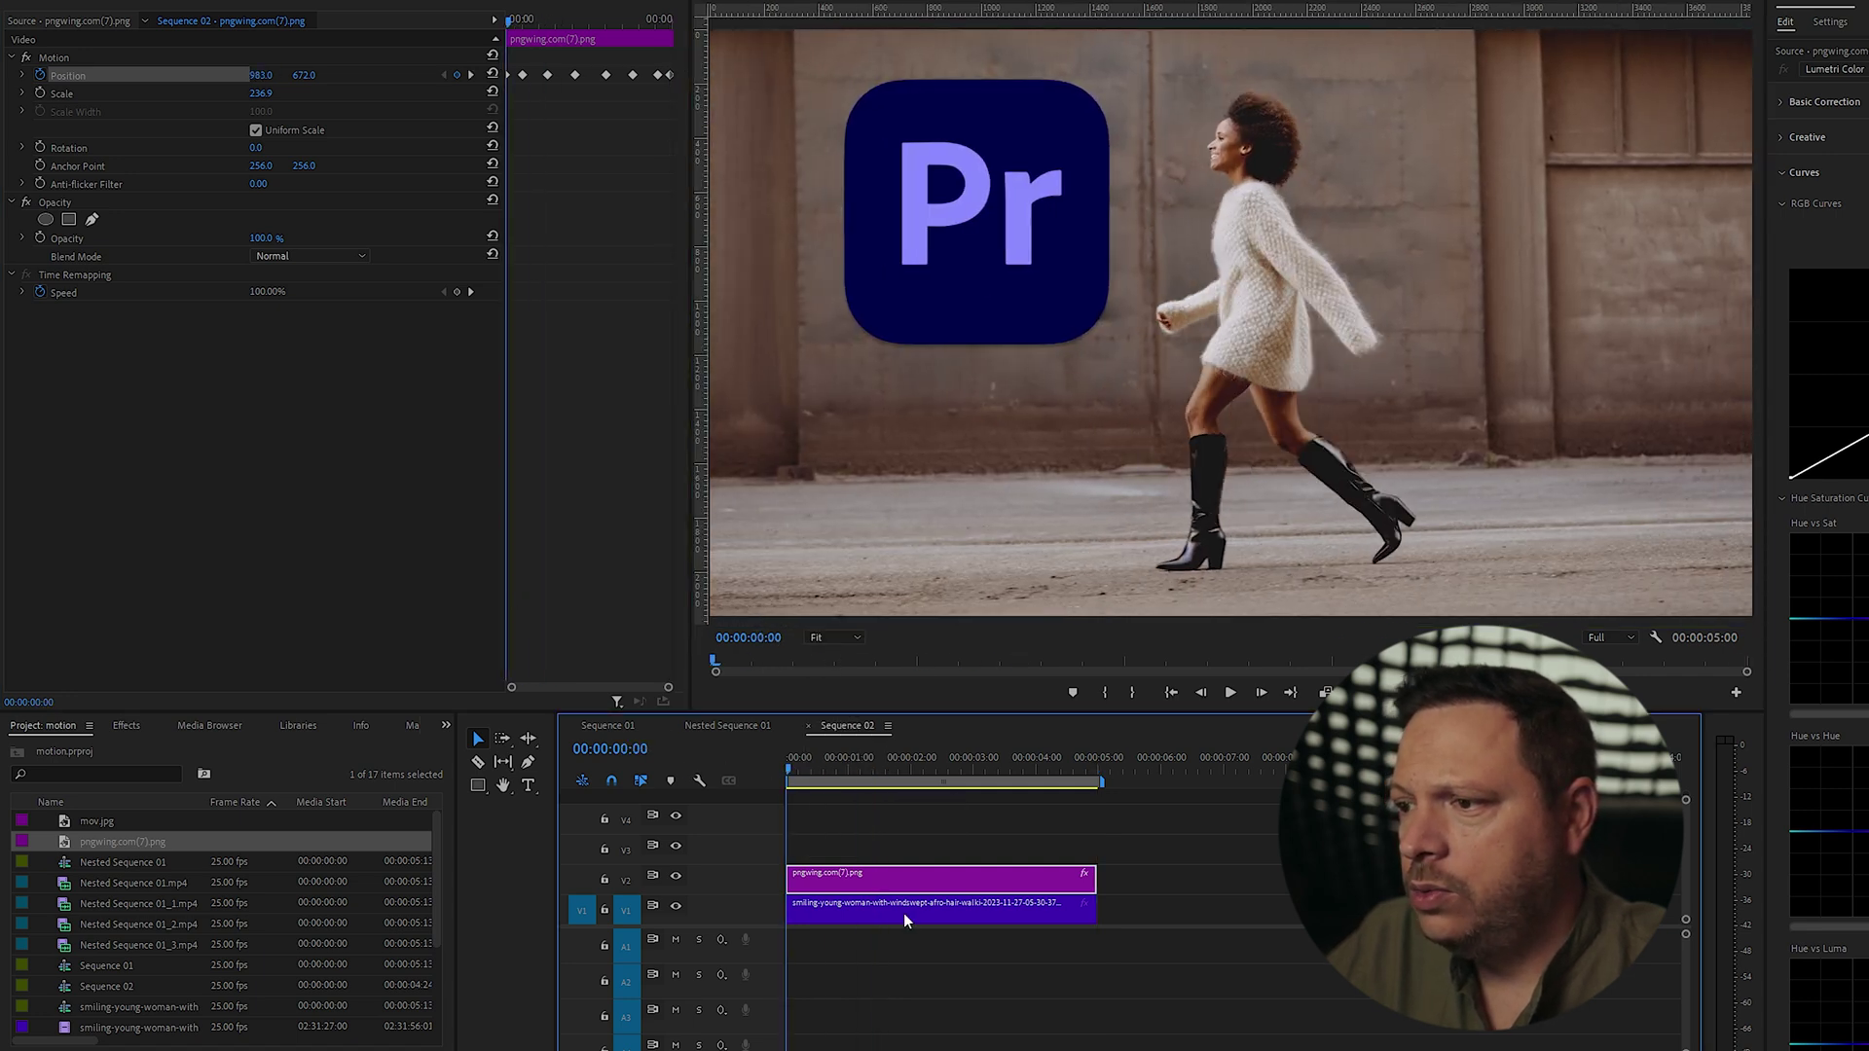
key(space)
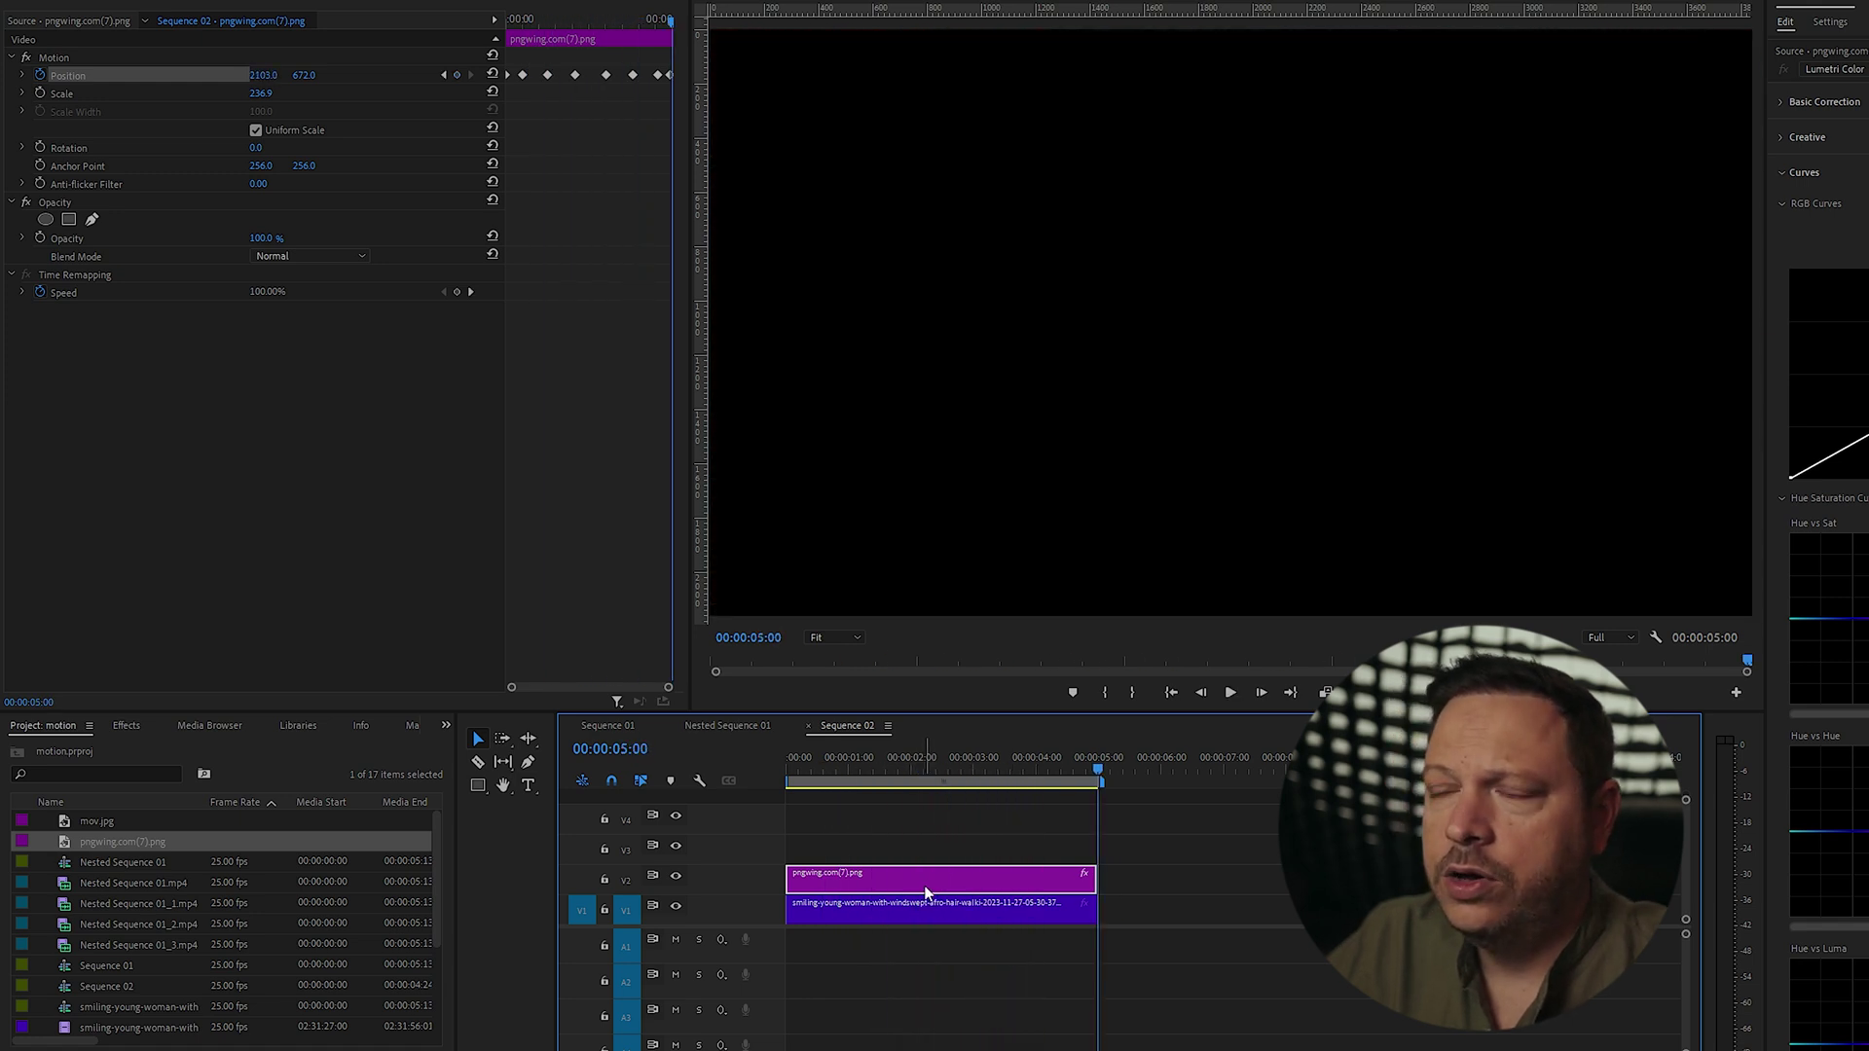
key(Home)
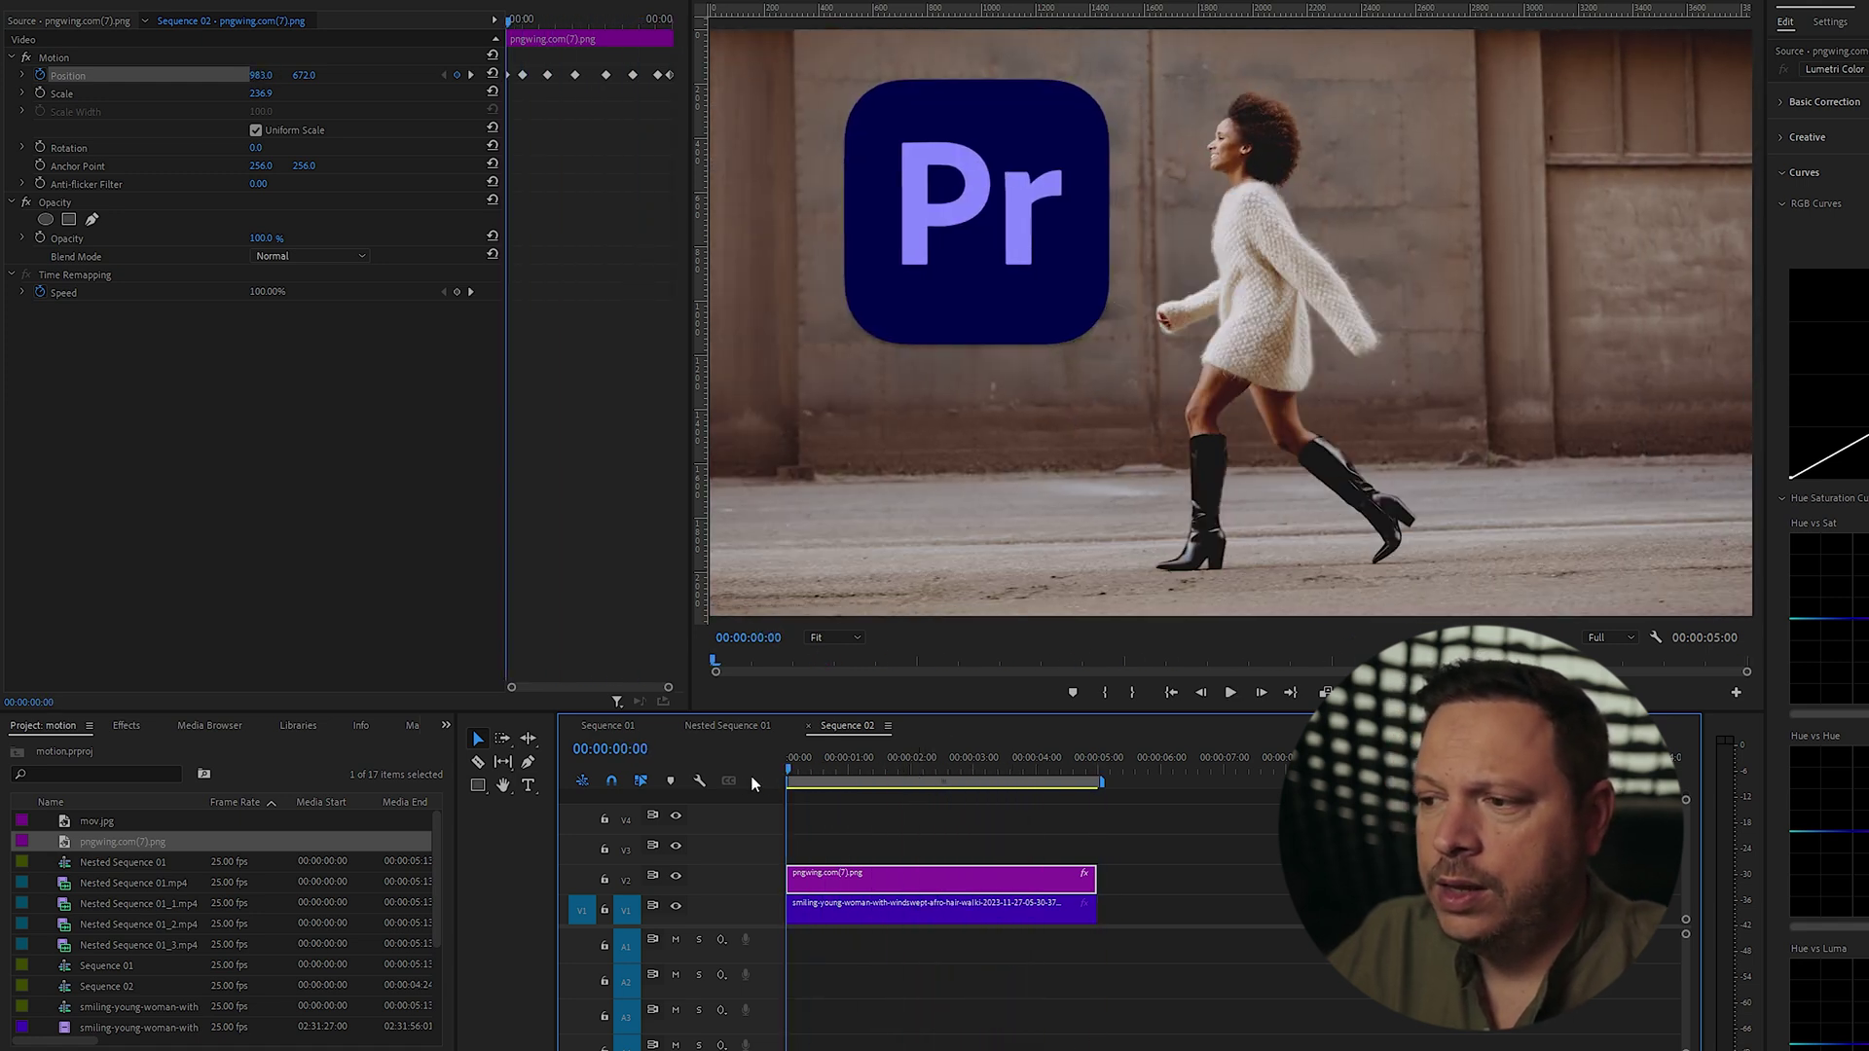
click(806, 910)
click(815, 909)
click(844, 881)
click(829, 907)
click(844, 882)
click(864, 908)
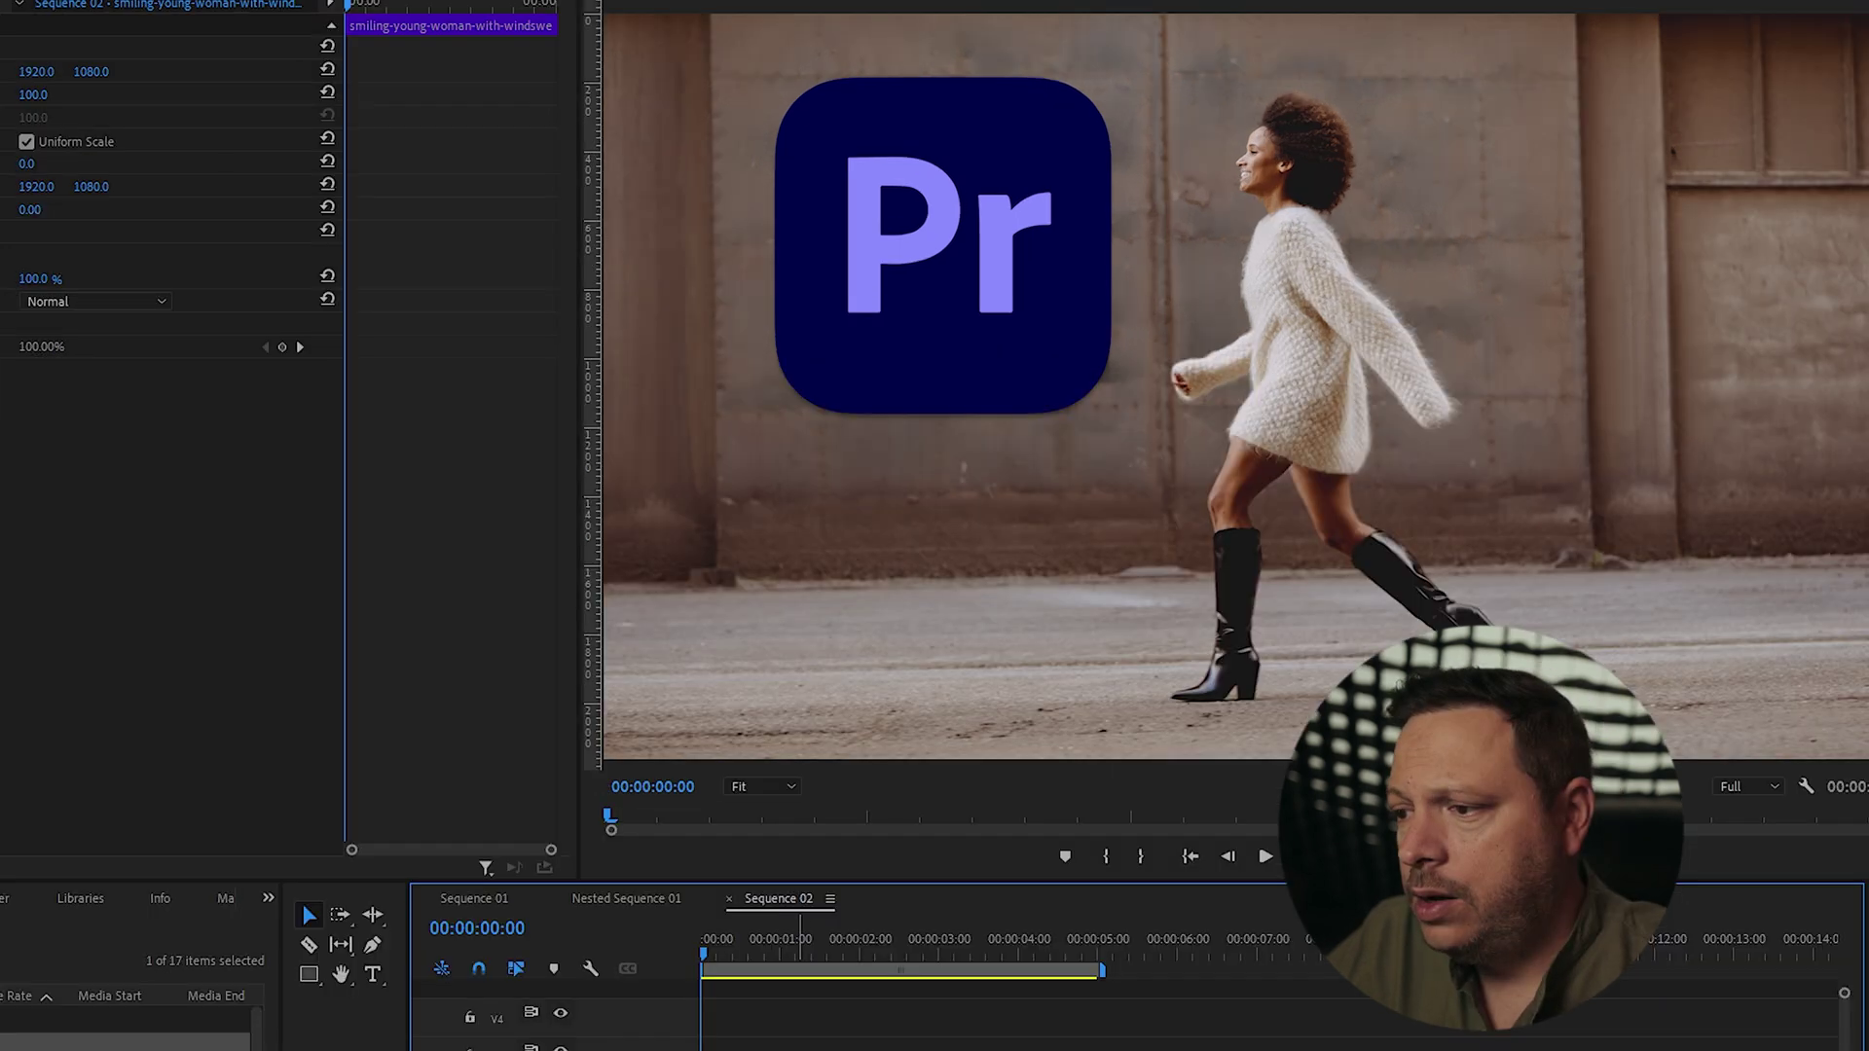
click(872, 880)
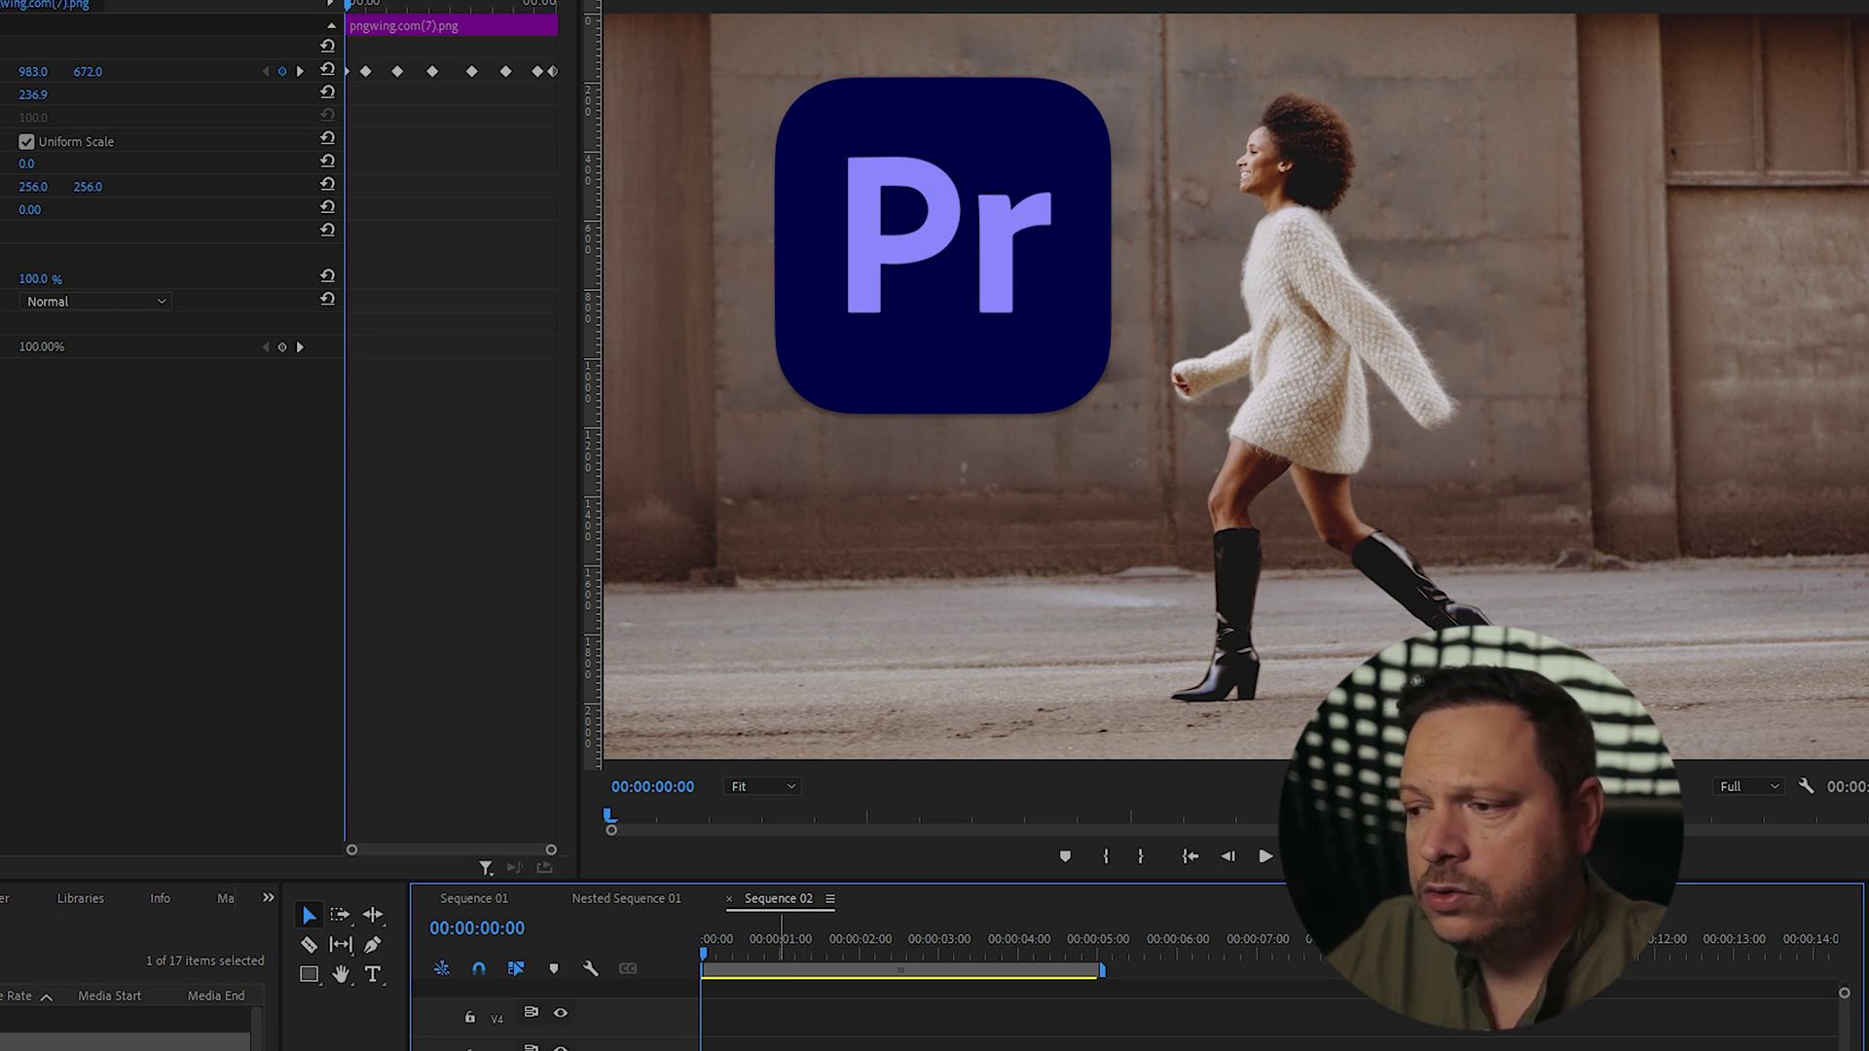
Duplicate the woman's clip onto track V3 above the logo and apply the Color Key effect to the copy.
click(805, 955)
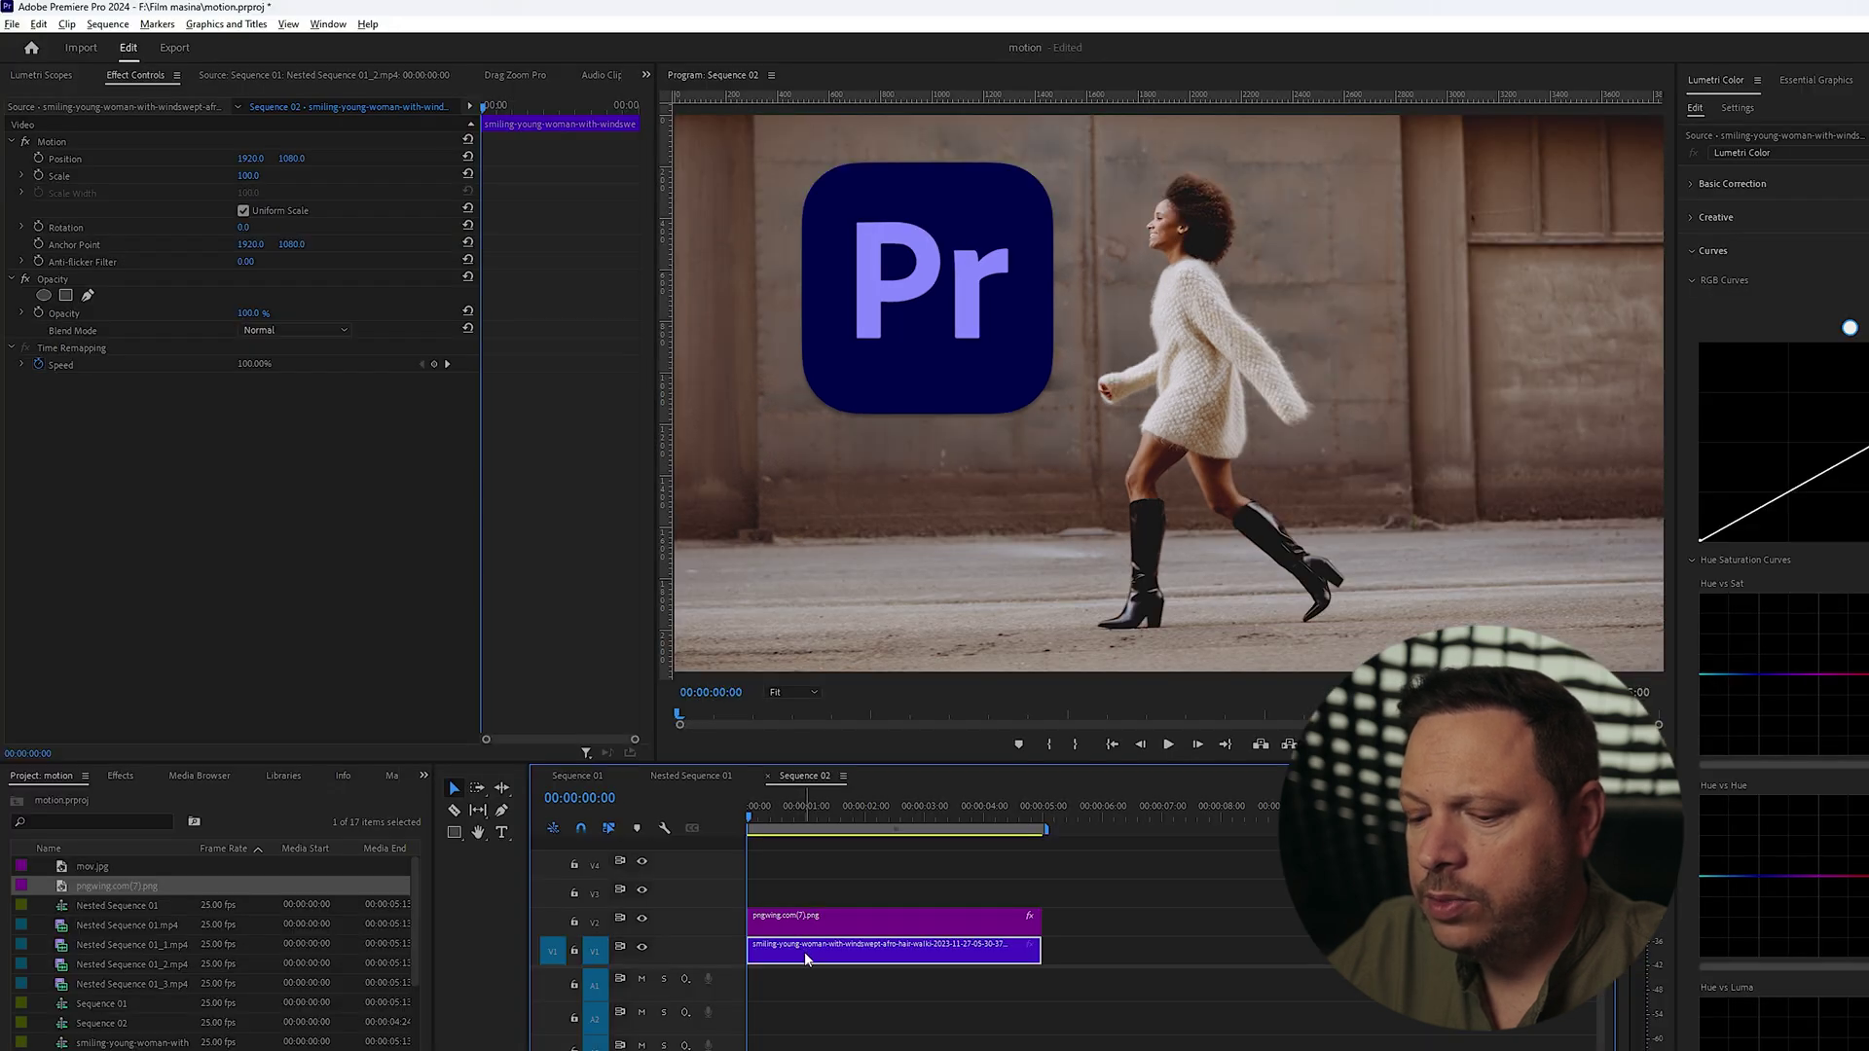
drag(804, 954, 808, 898)
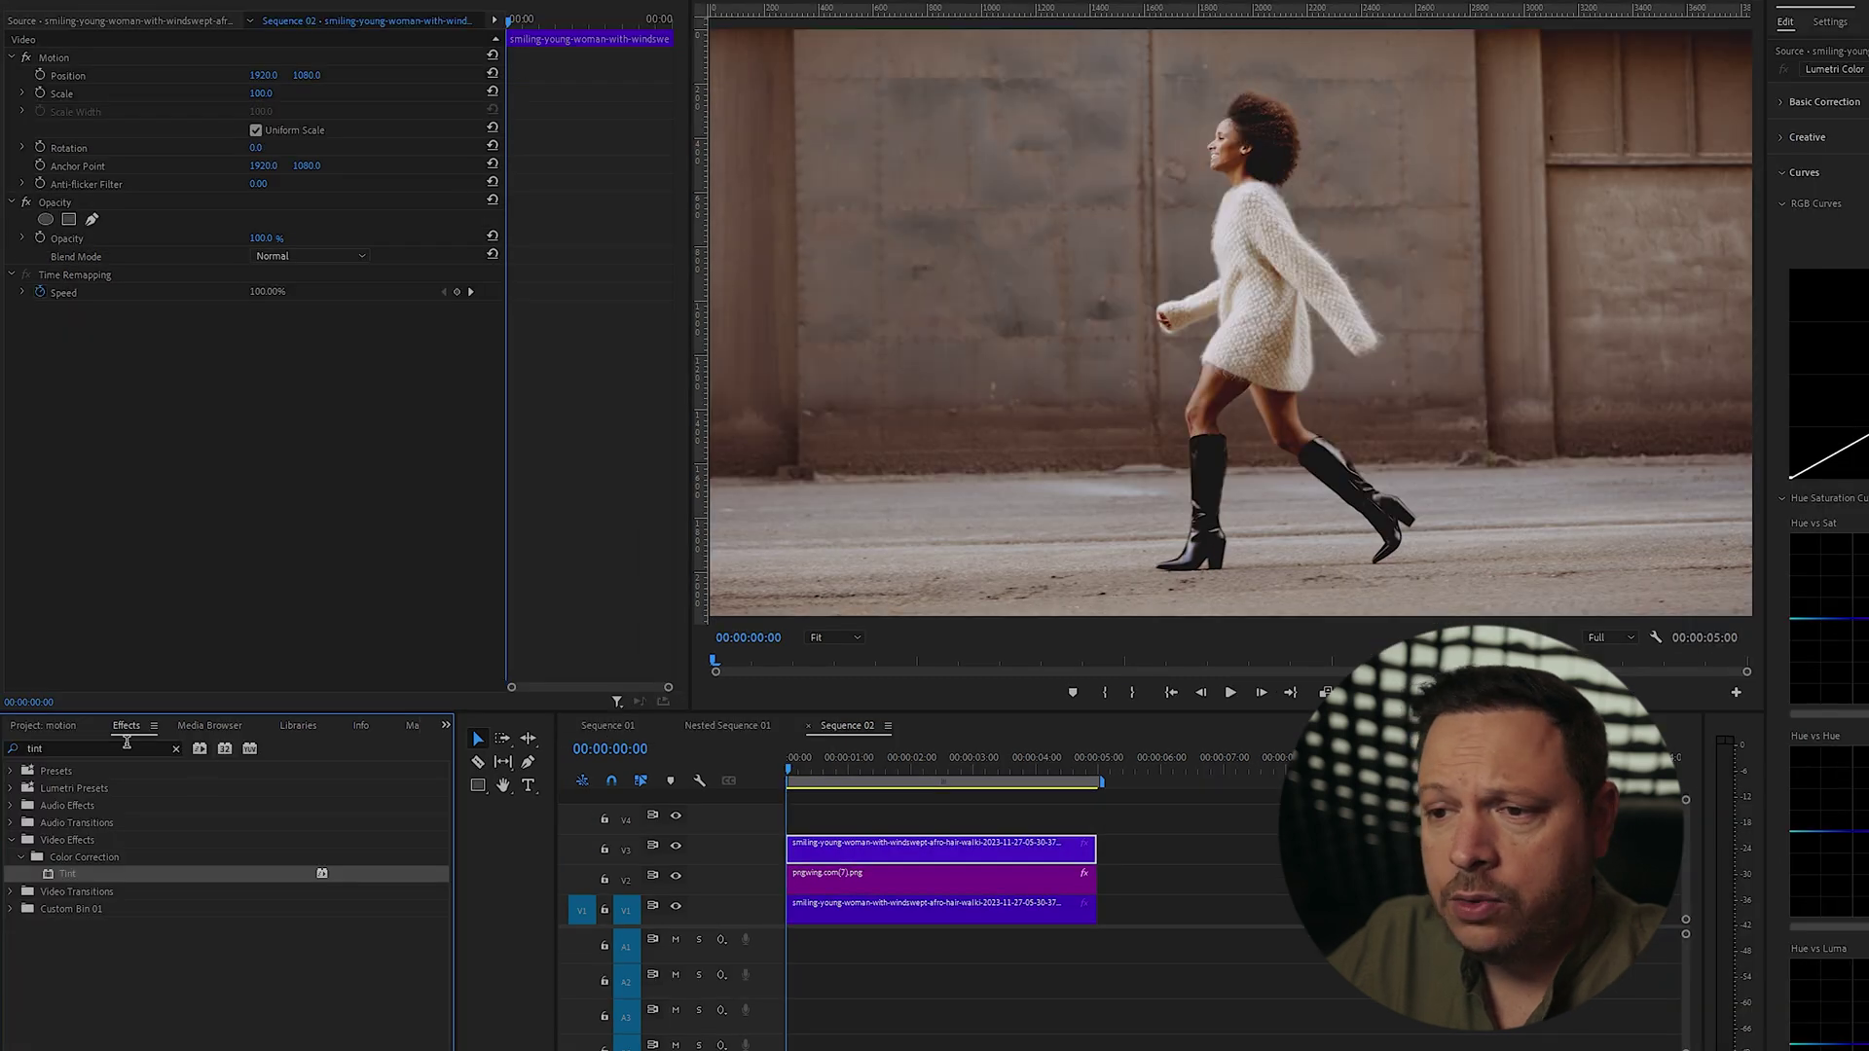
click(126, 748)
text(color)
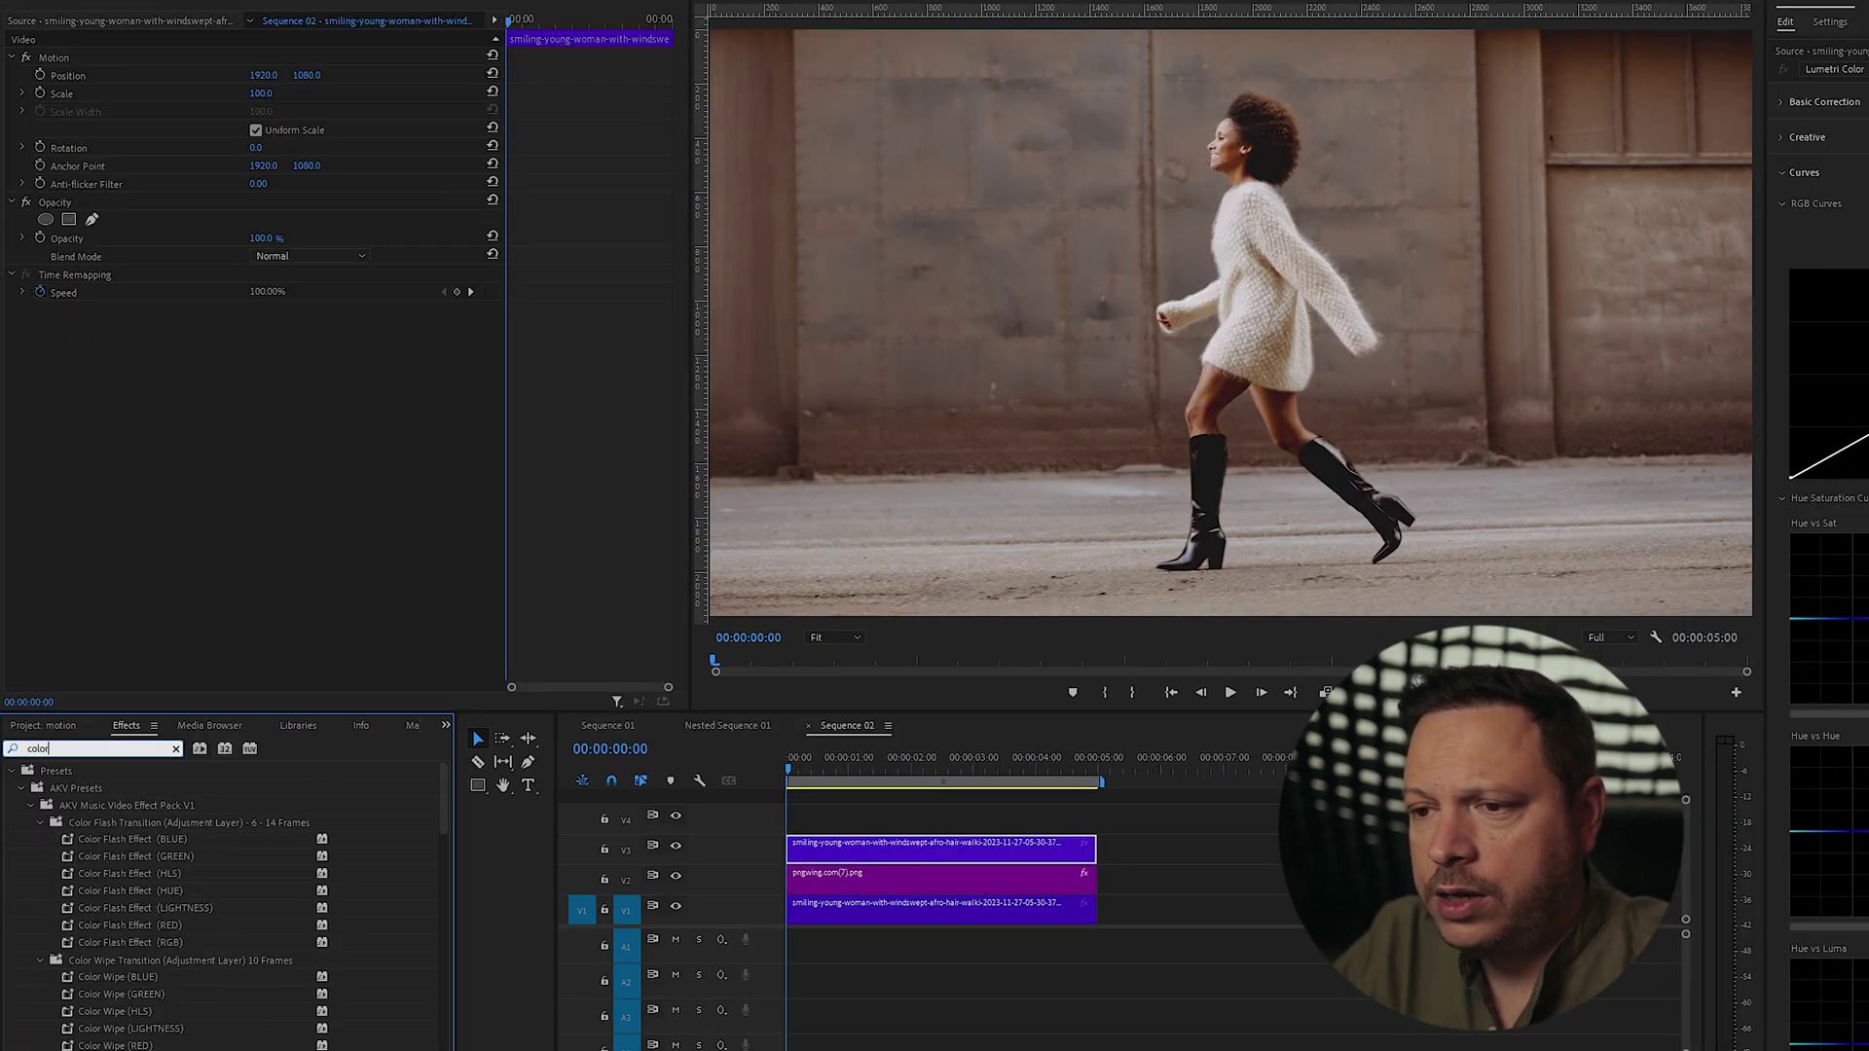
text( key)
drag(80, 874, 868, 857)
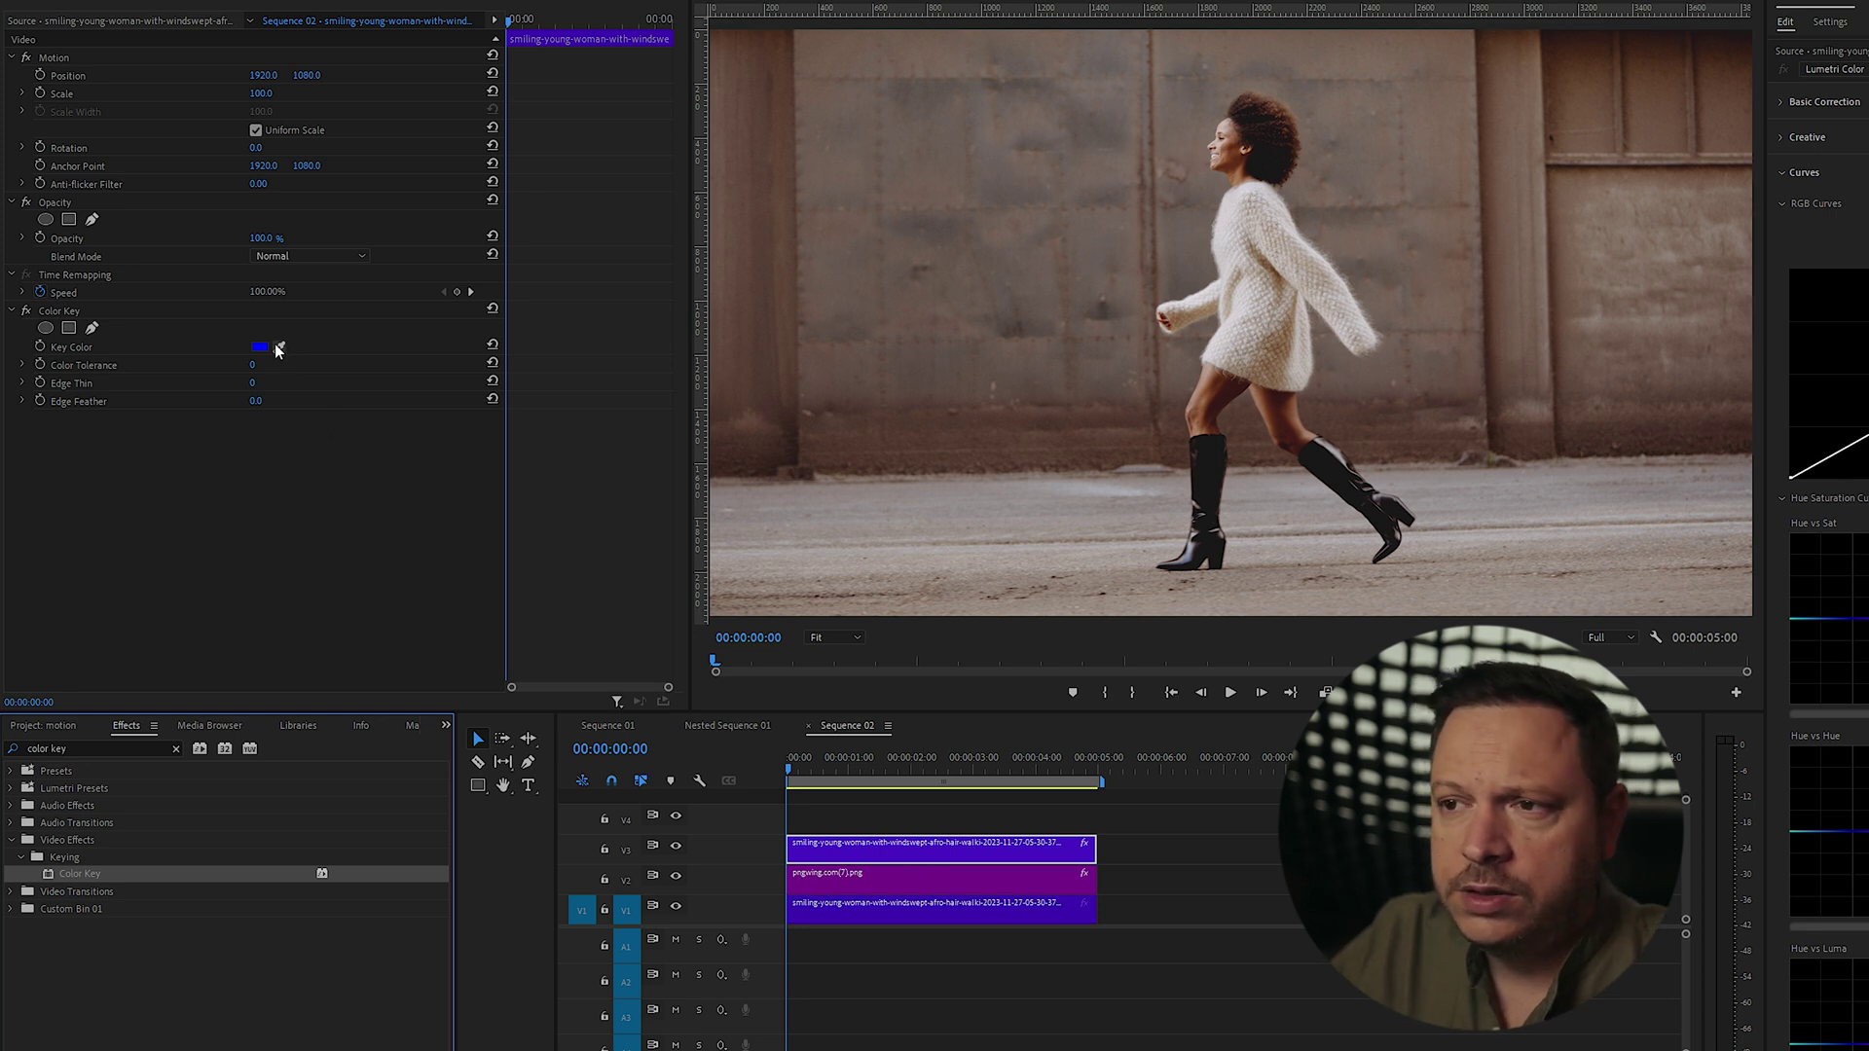
Sample the wall as the Key Color on the V3 copy and raise Color Tolerance to 44.
click(80, 313)
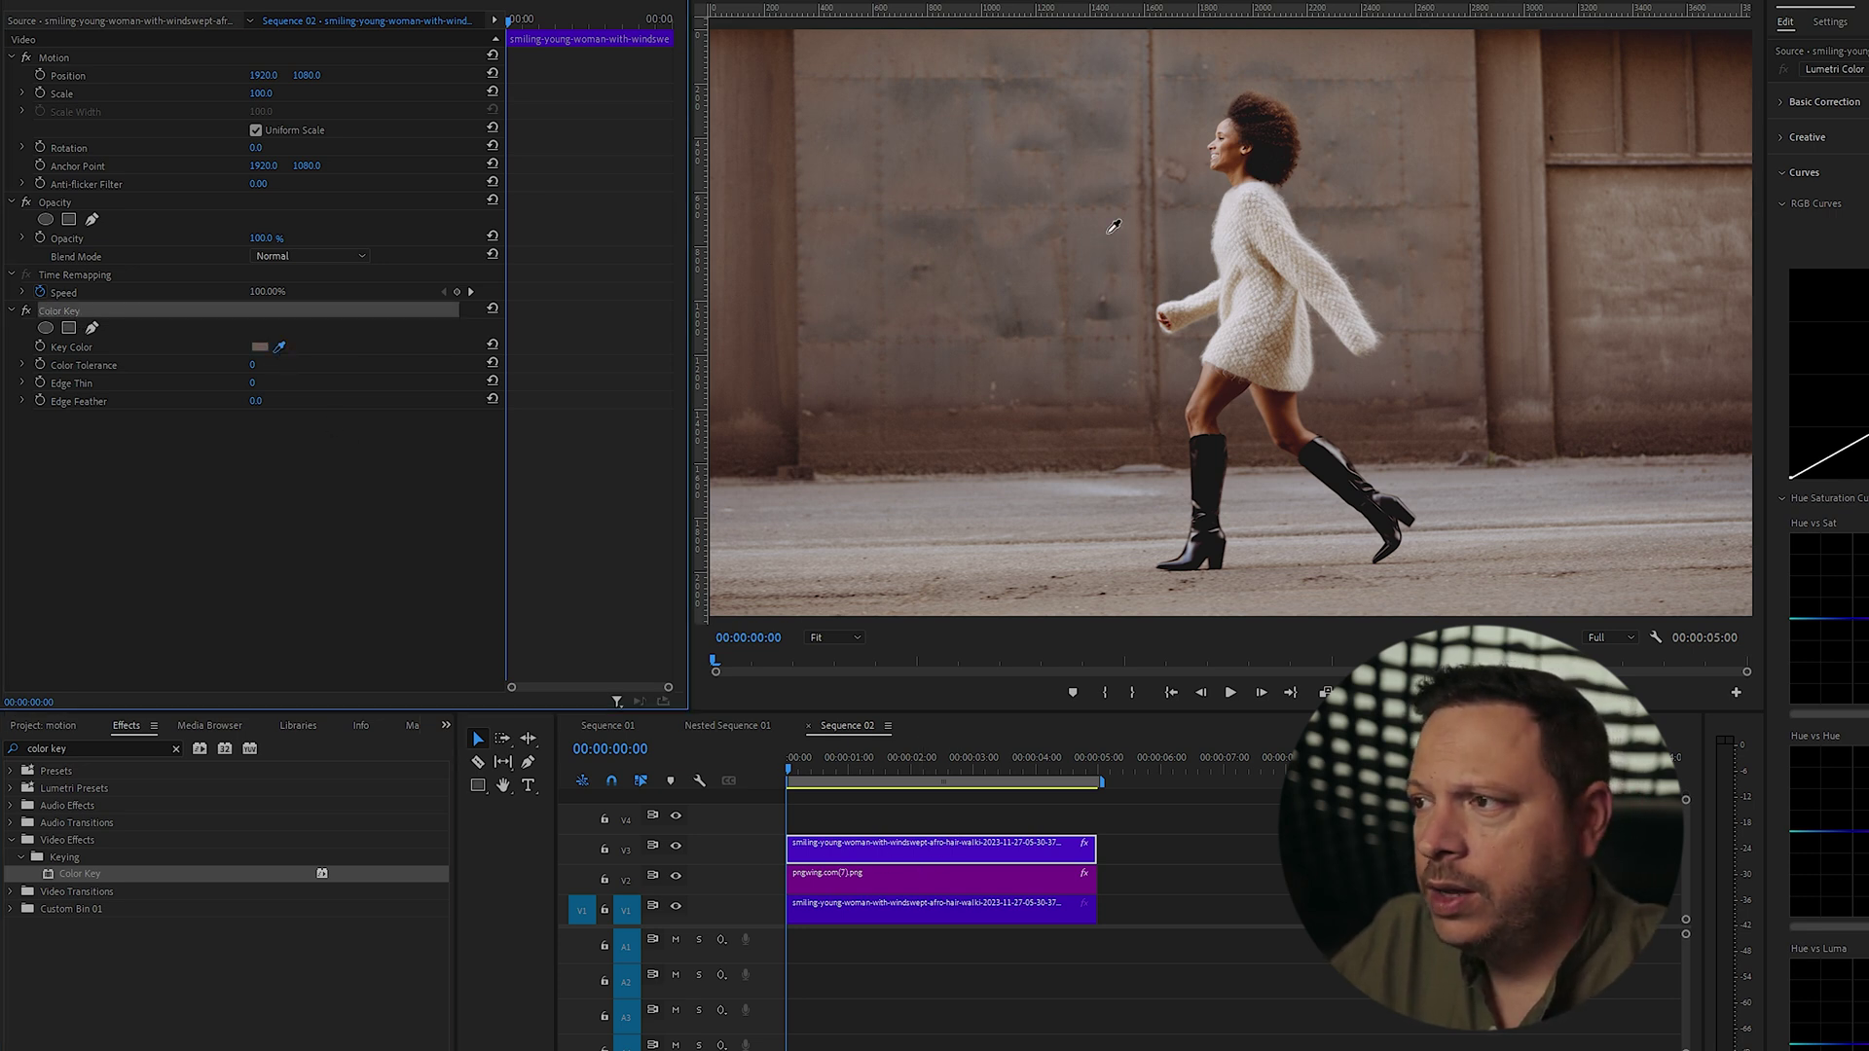
click(1116, 115)
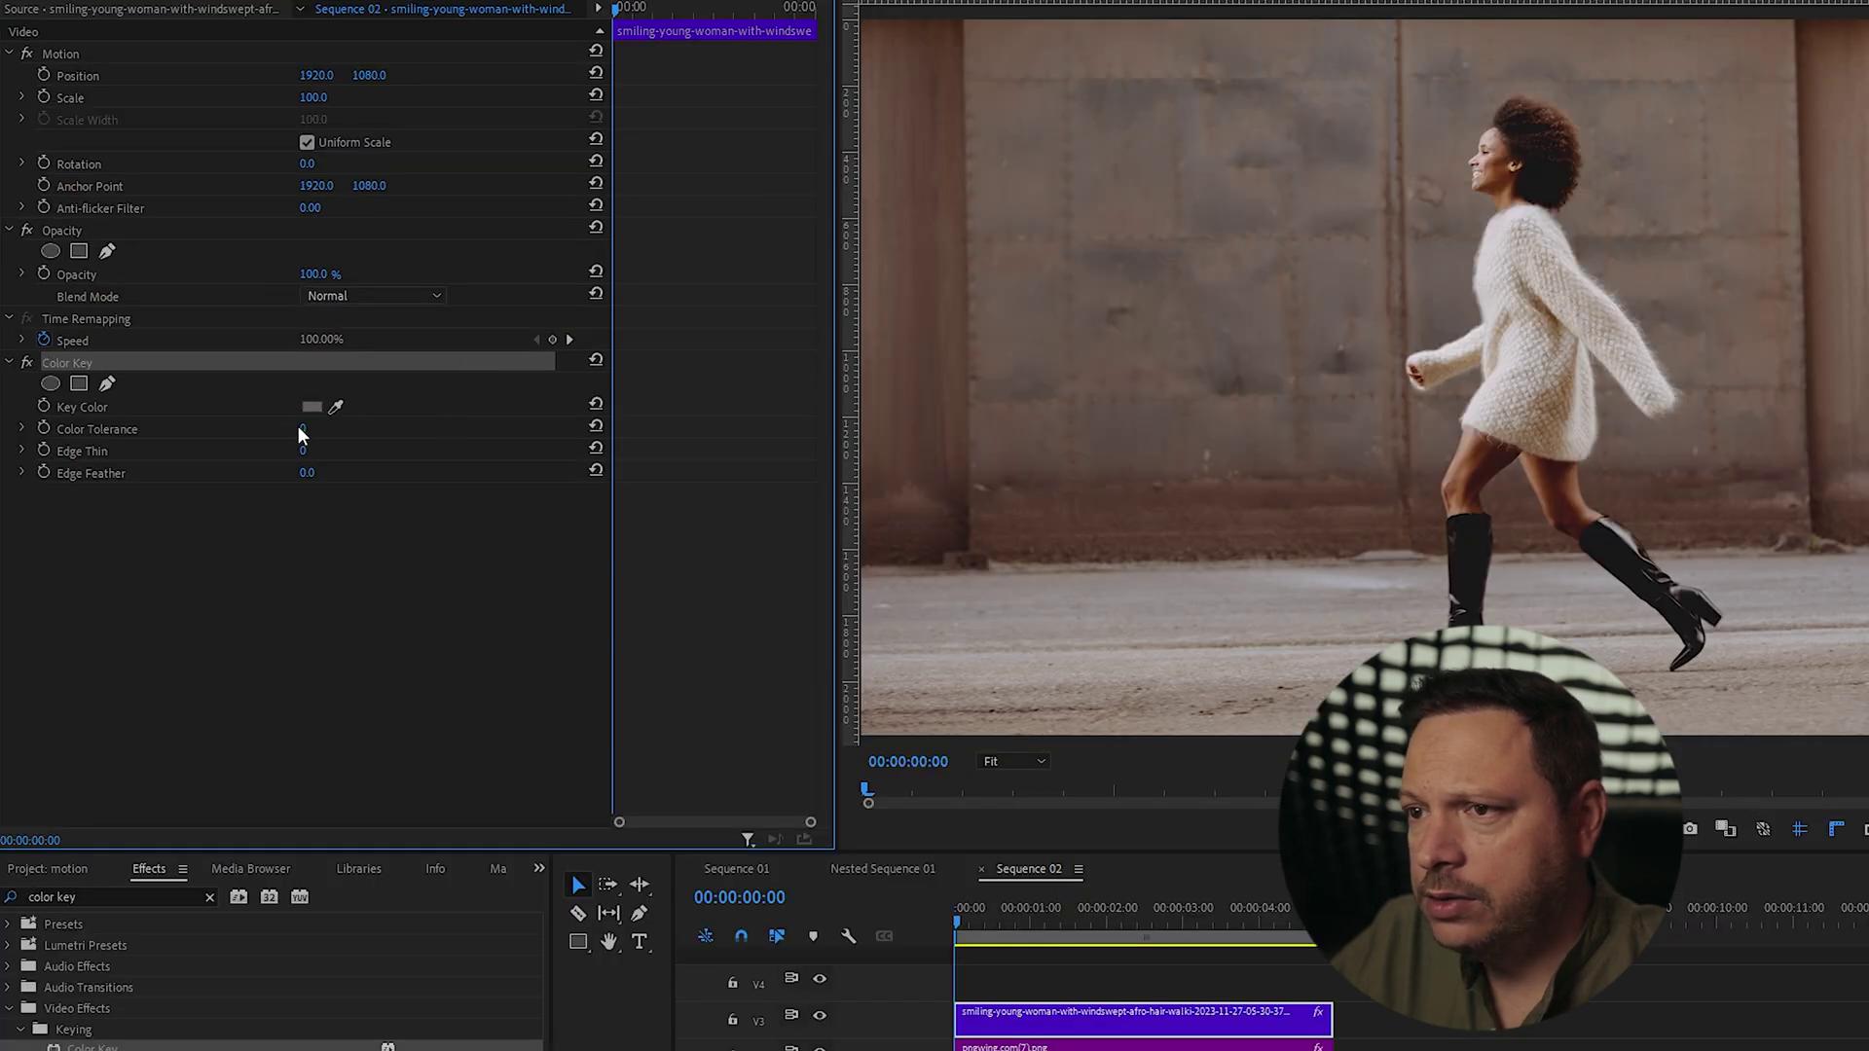
drag(303, 430, 269, 457)
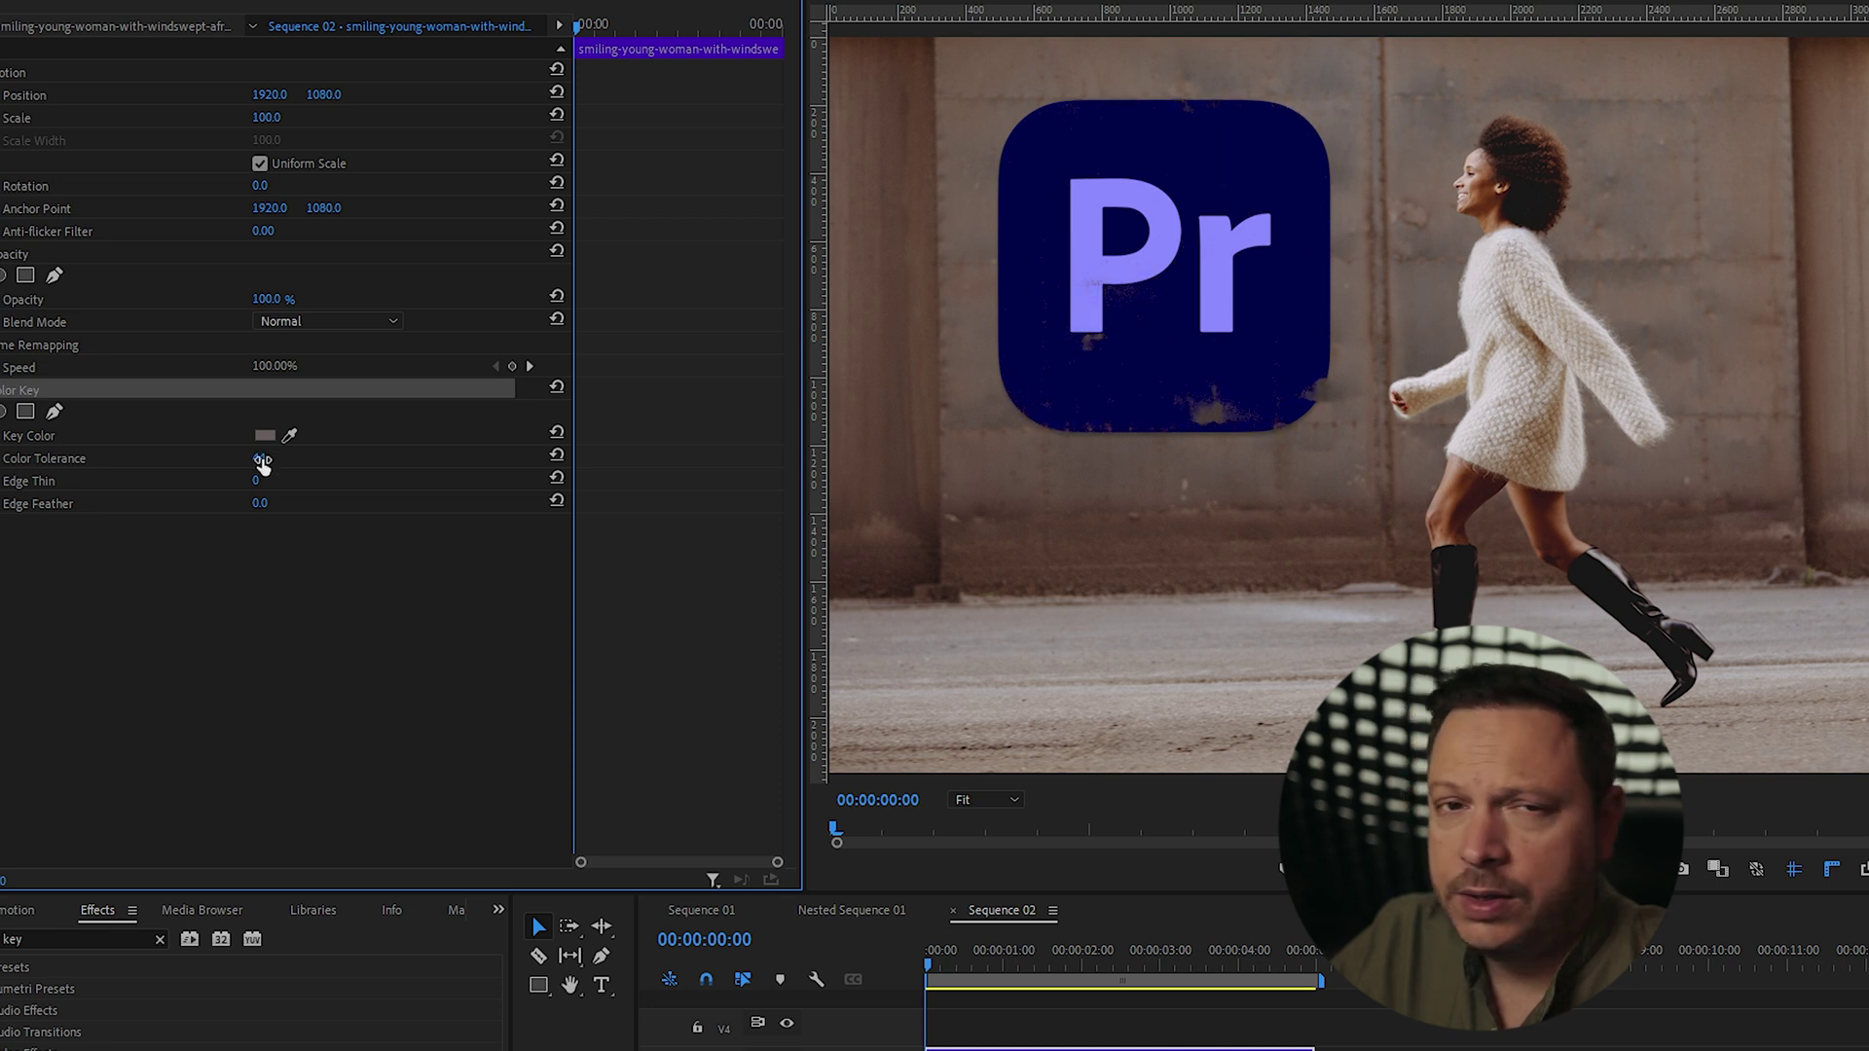
Set Color Tolerance to 42 on the V3 copy, checking the key around the woman along the clip.
drag(1022, 968, 1123, 984)
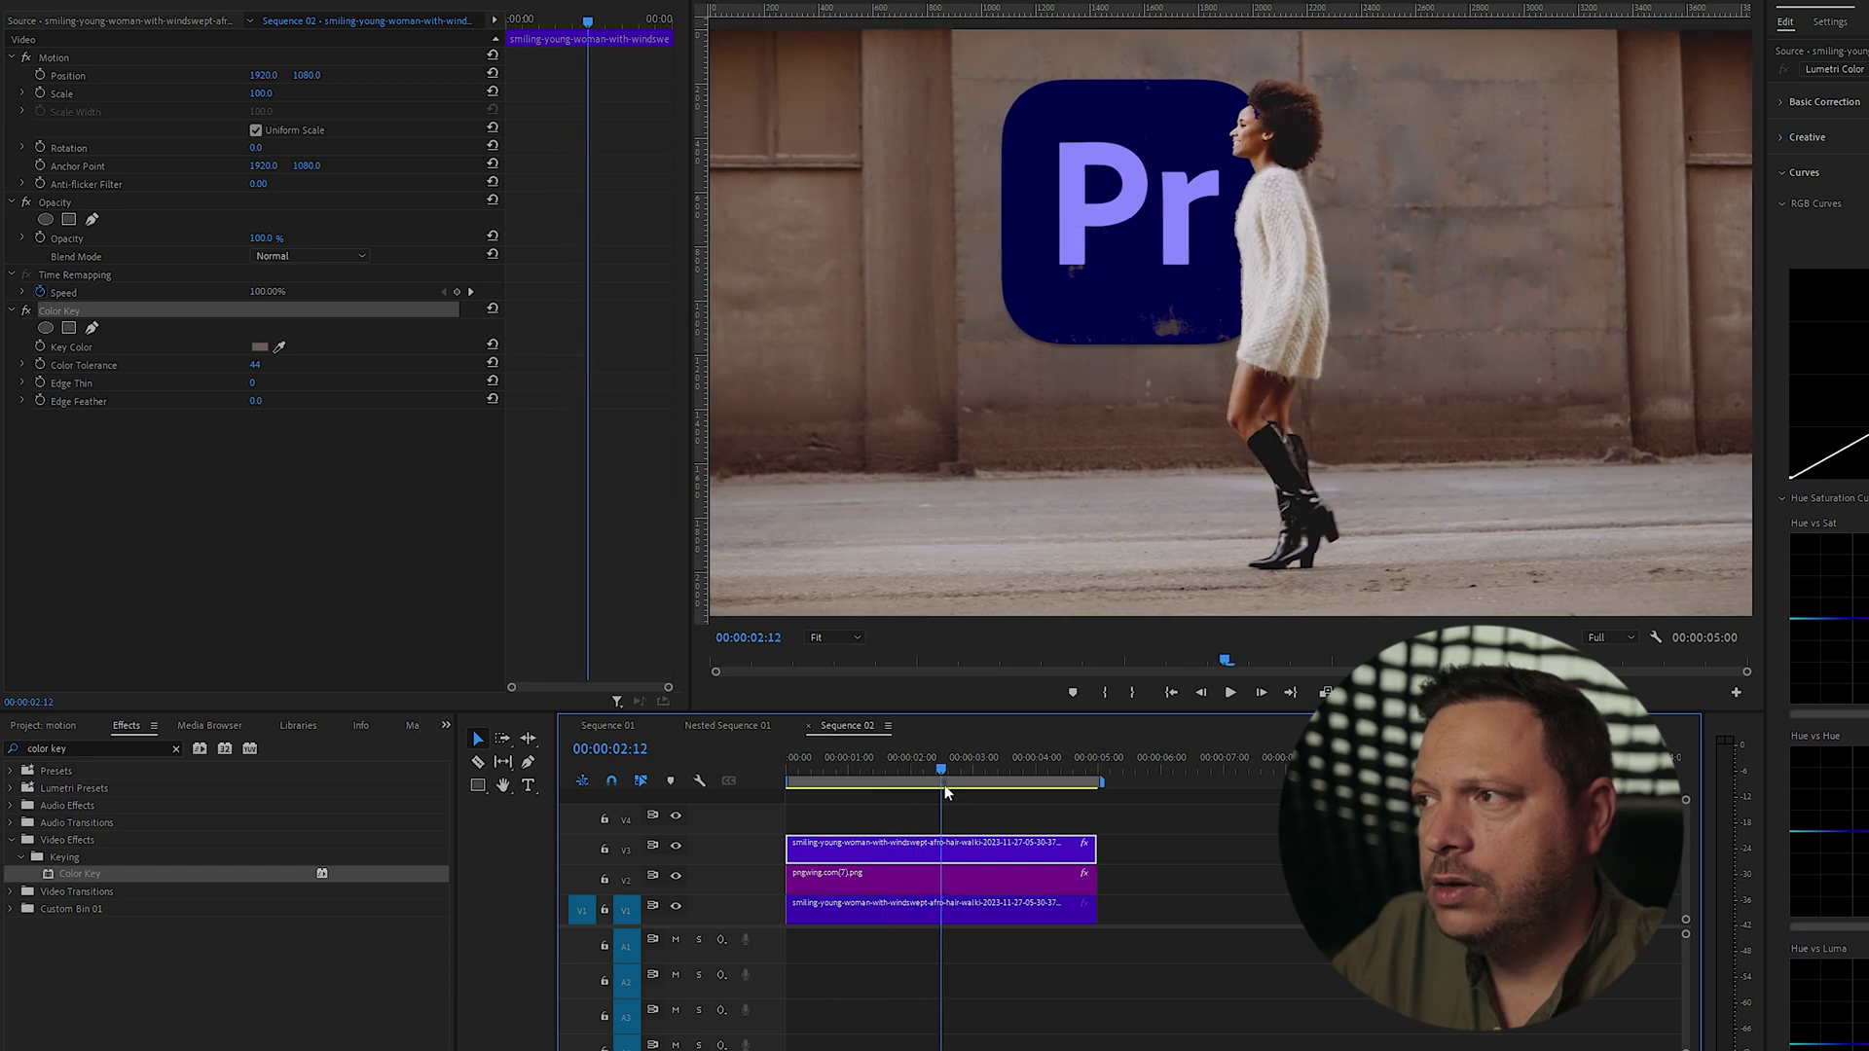
drag(944, 785, 844, 855)
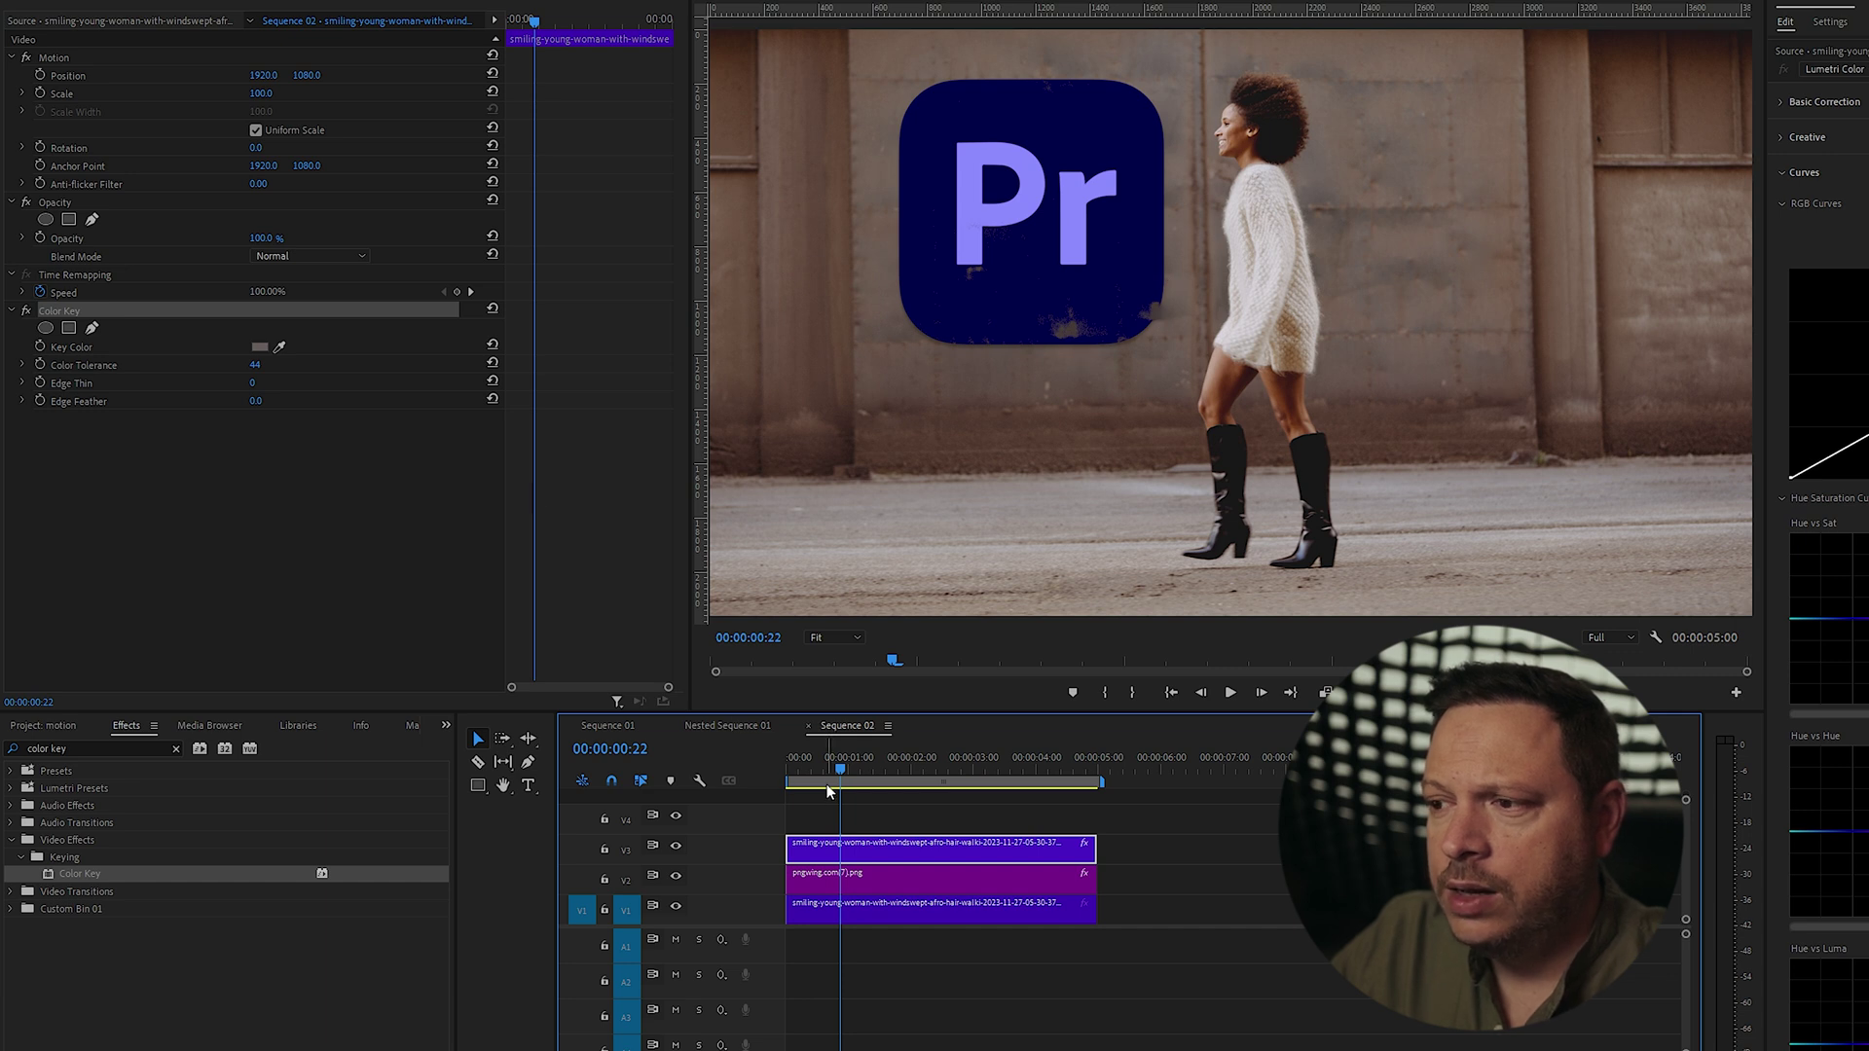
drag(828, 787, 1119, 800)
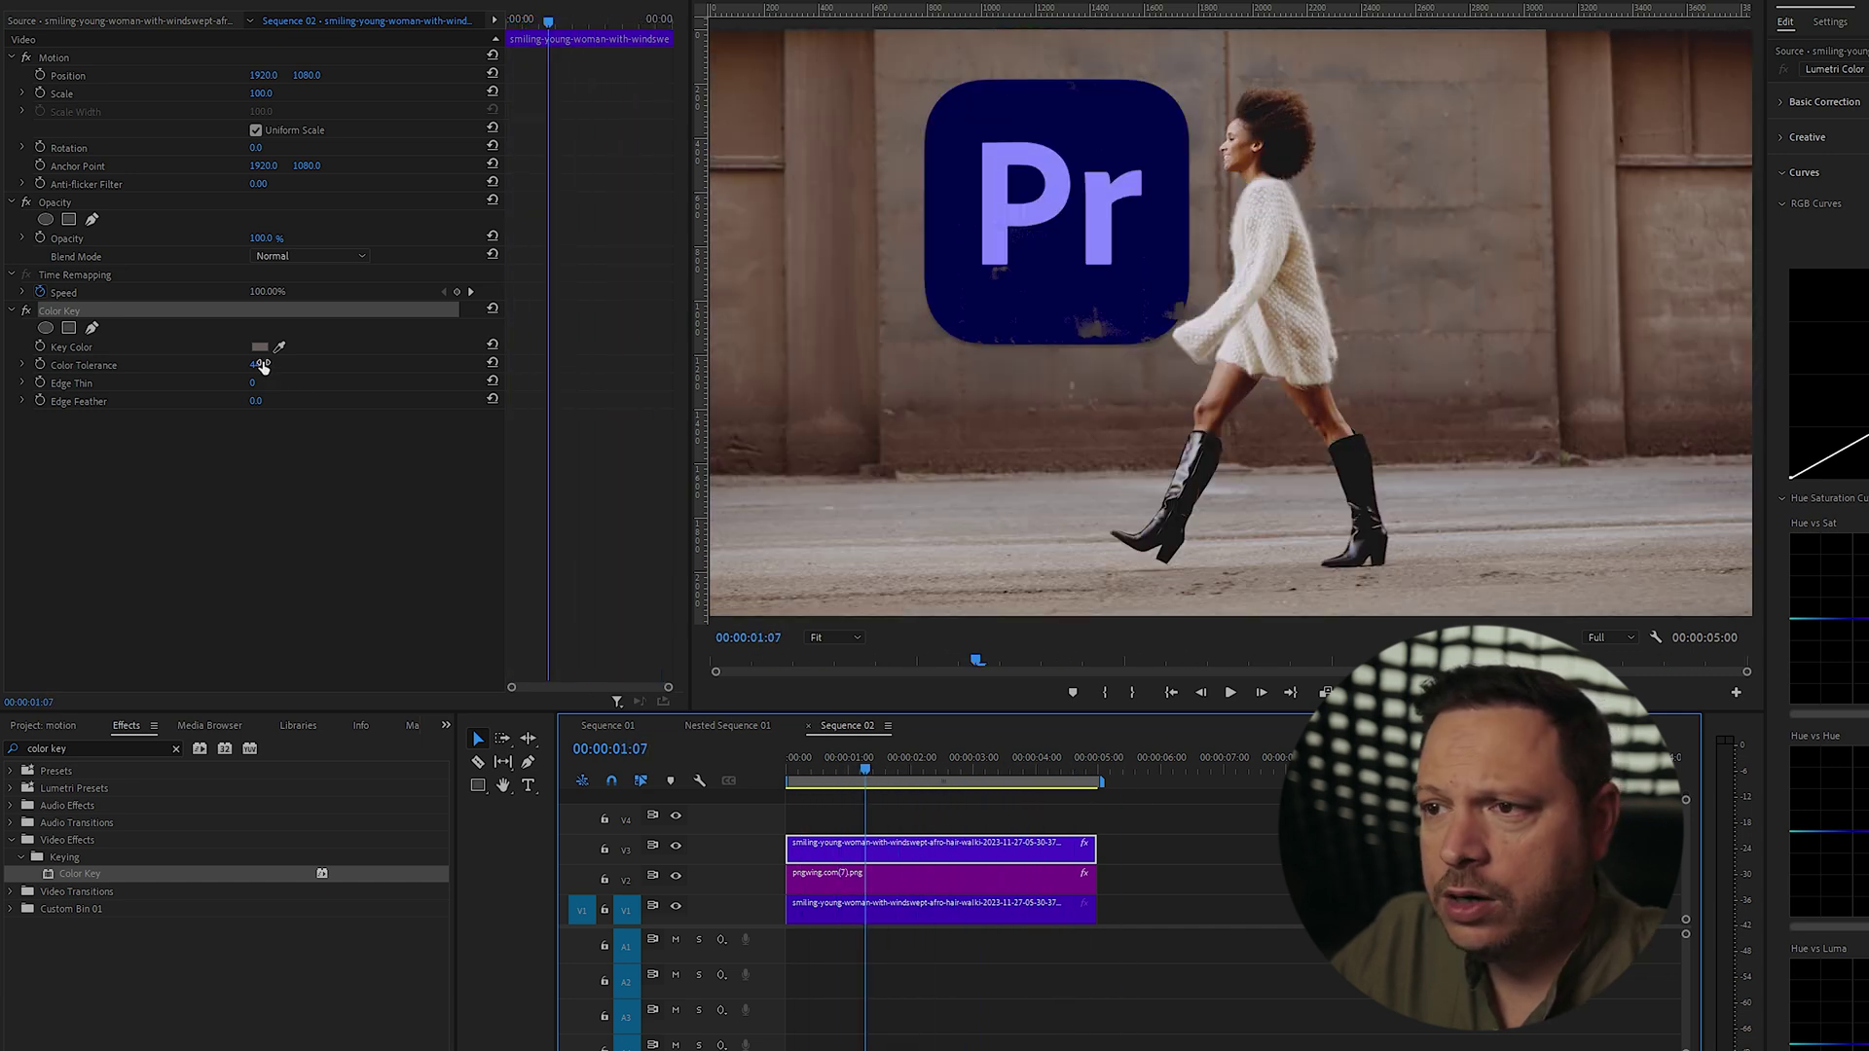
mouse_move(257, 366)
mouse_down()
mouse_move(272, 366)
mouse_move(230, 364)
mouse_up()
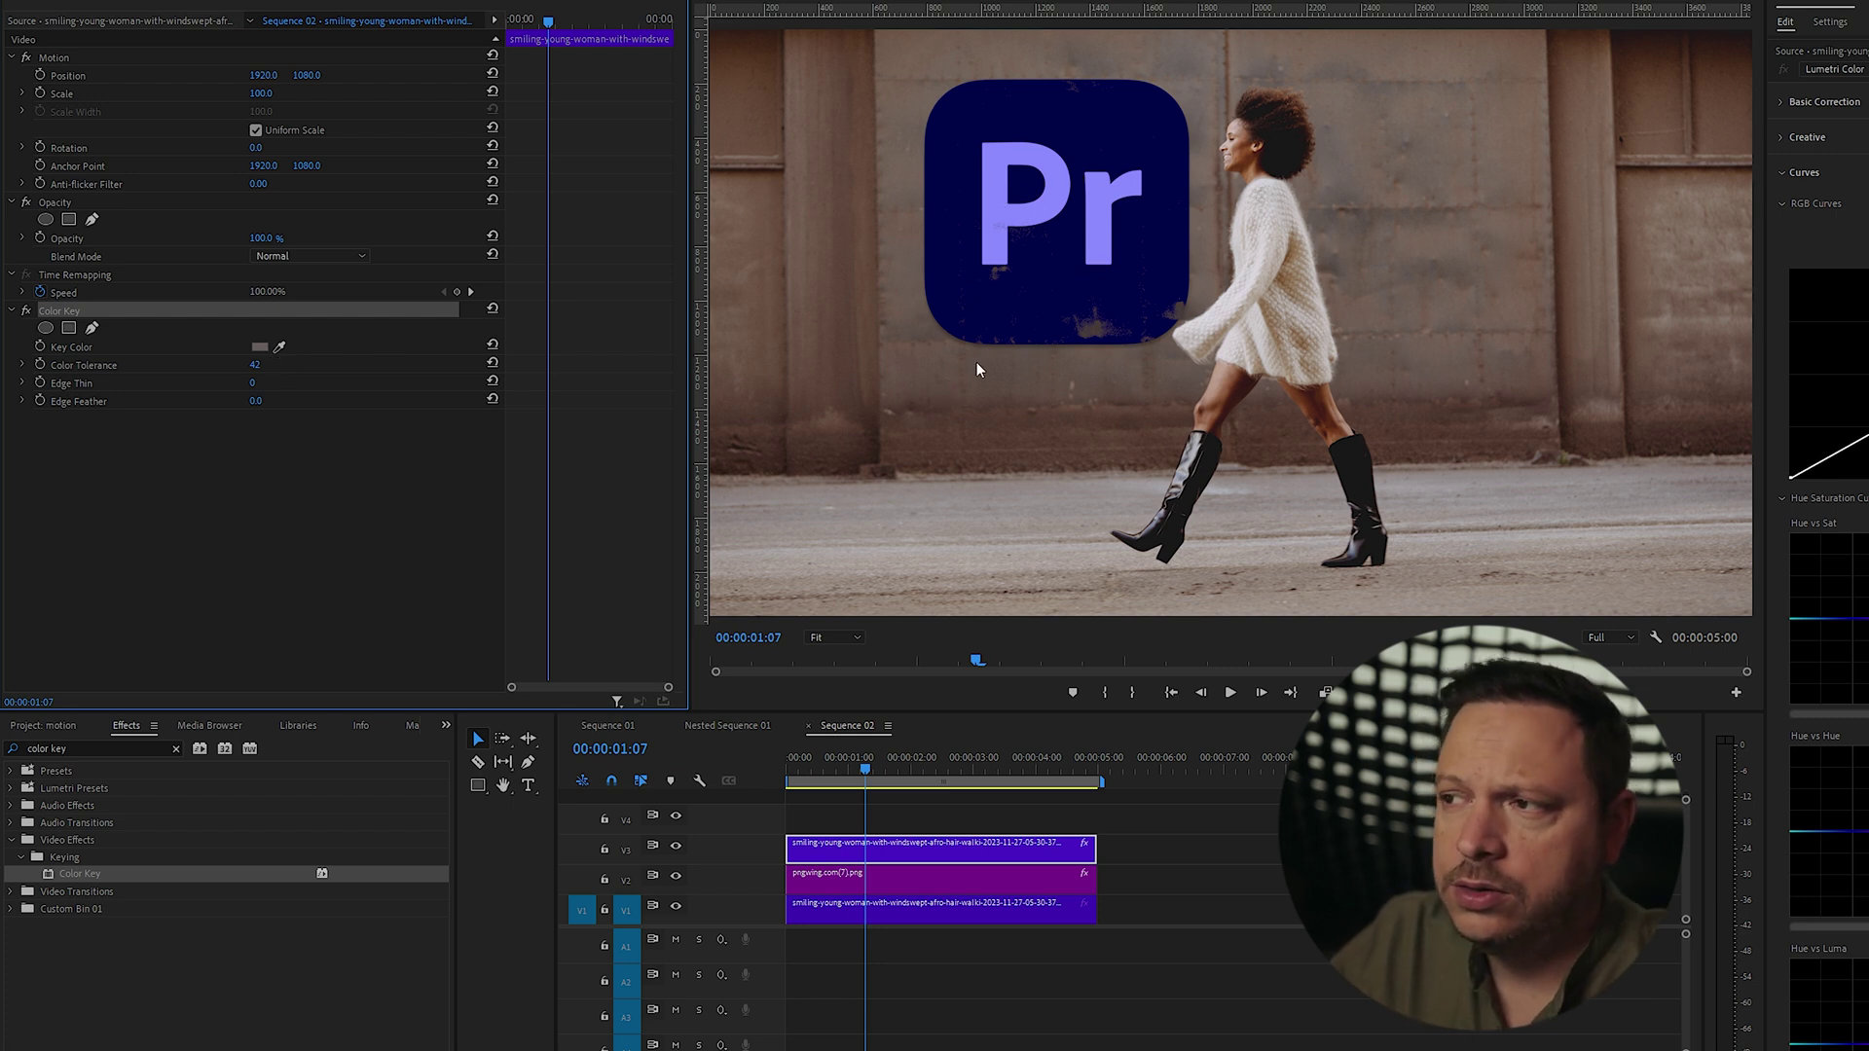
drag(997, 779, 959, 812)
scroll(1259, 150, up, 5)
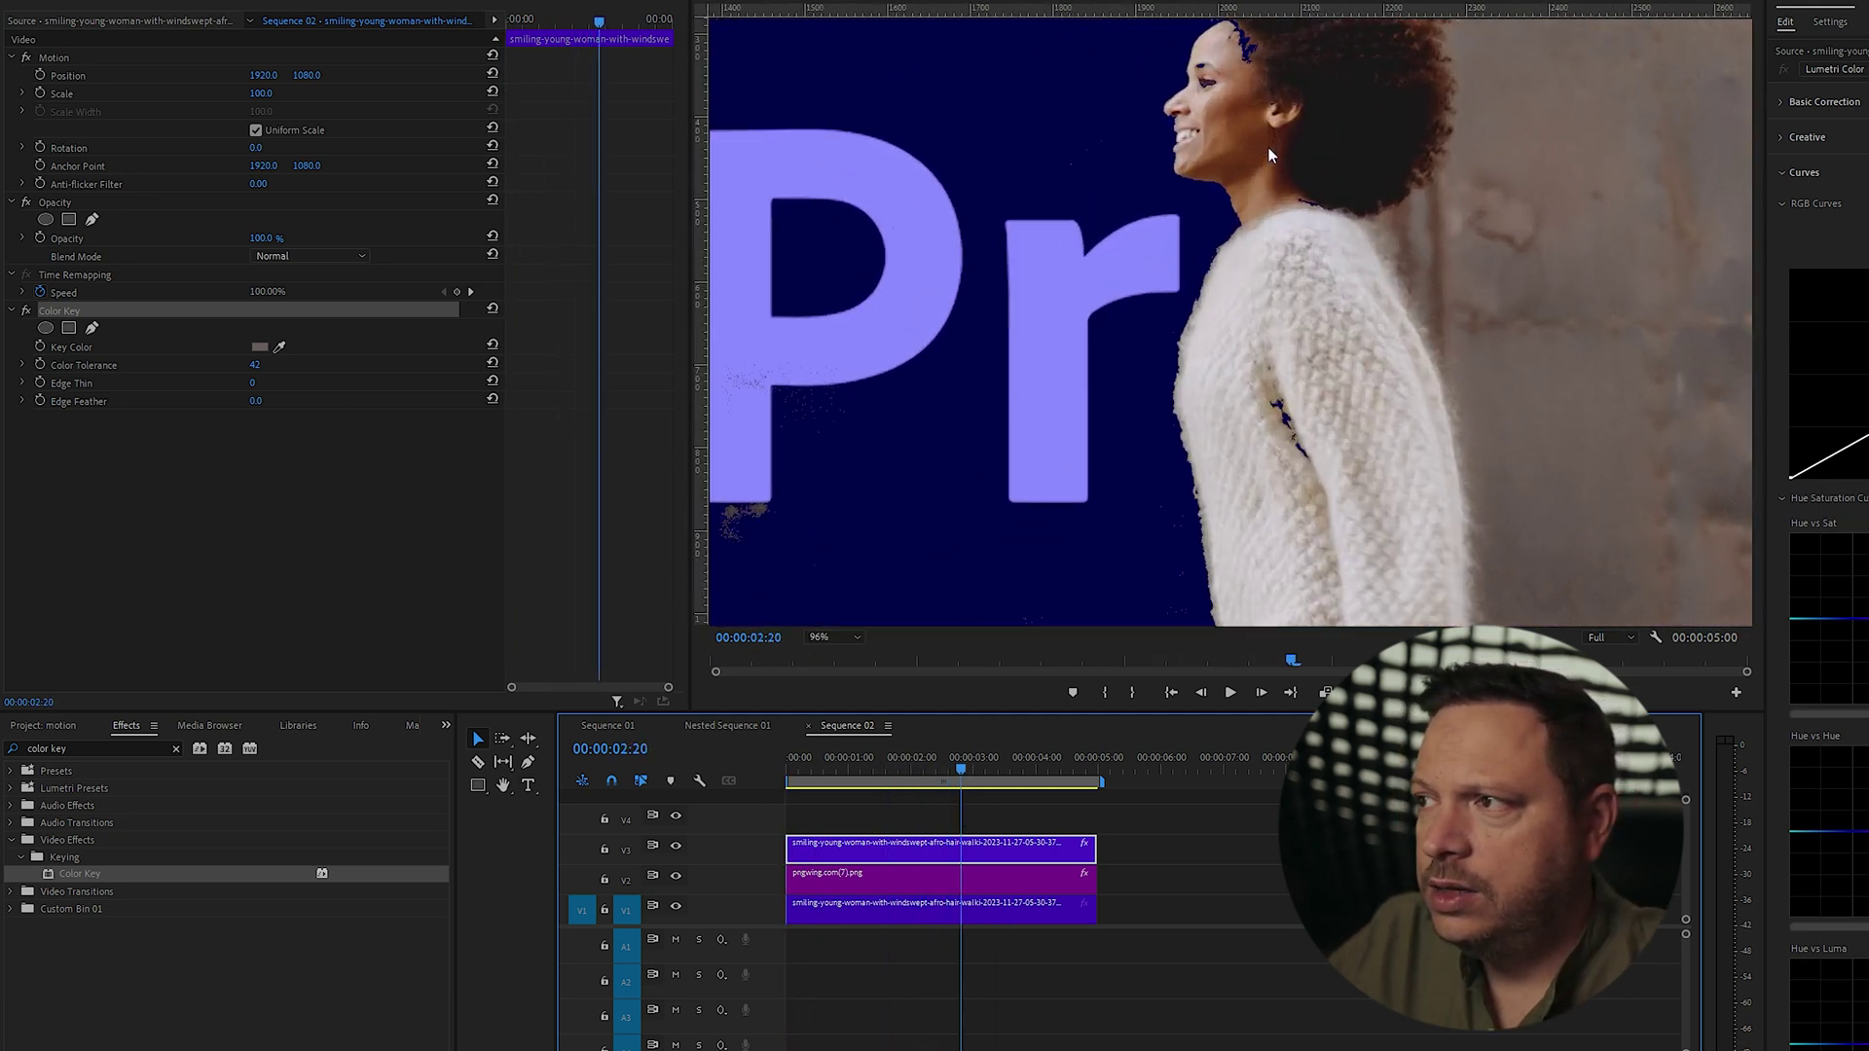
drag(962, 777, 893, 782)
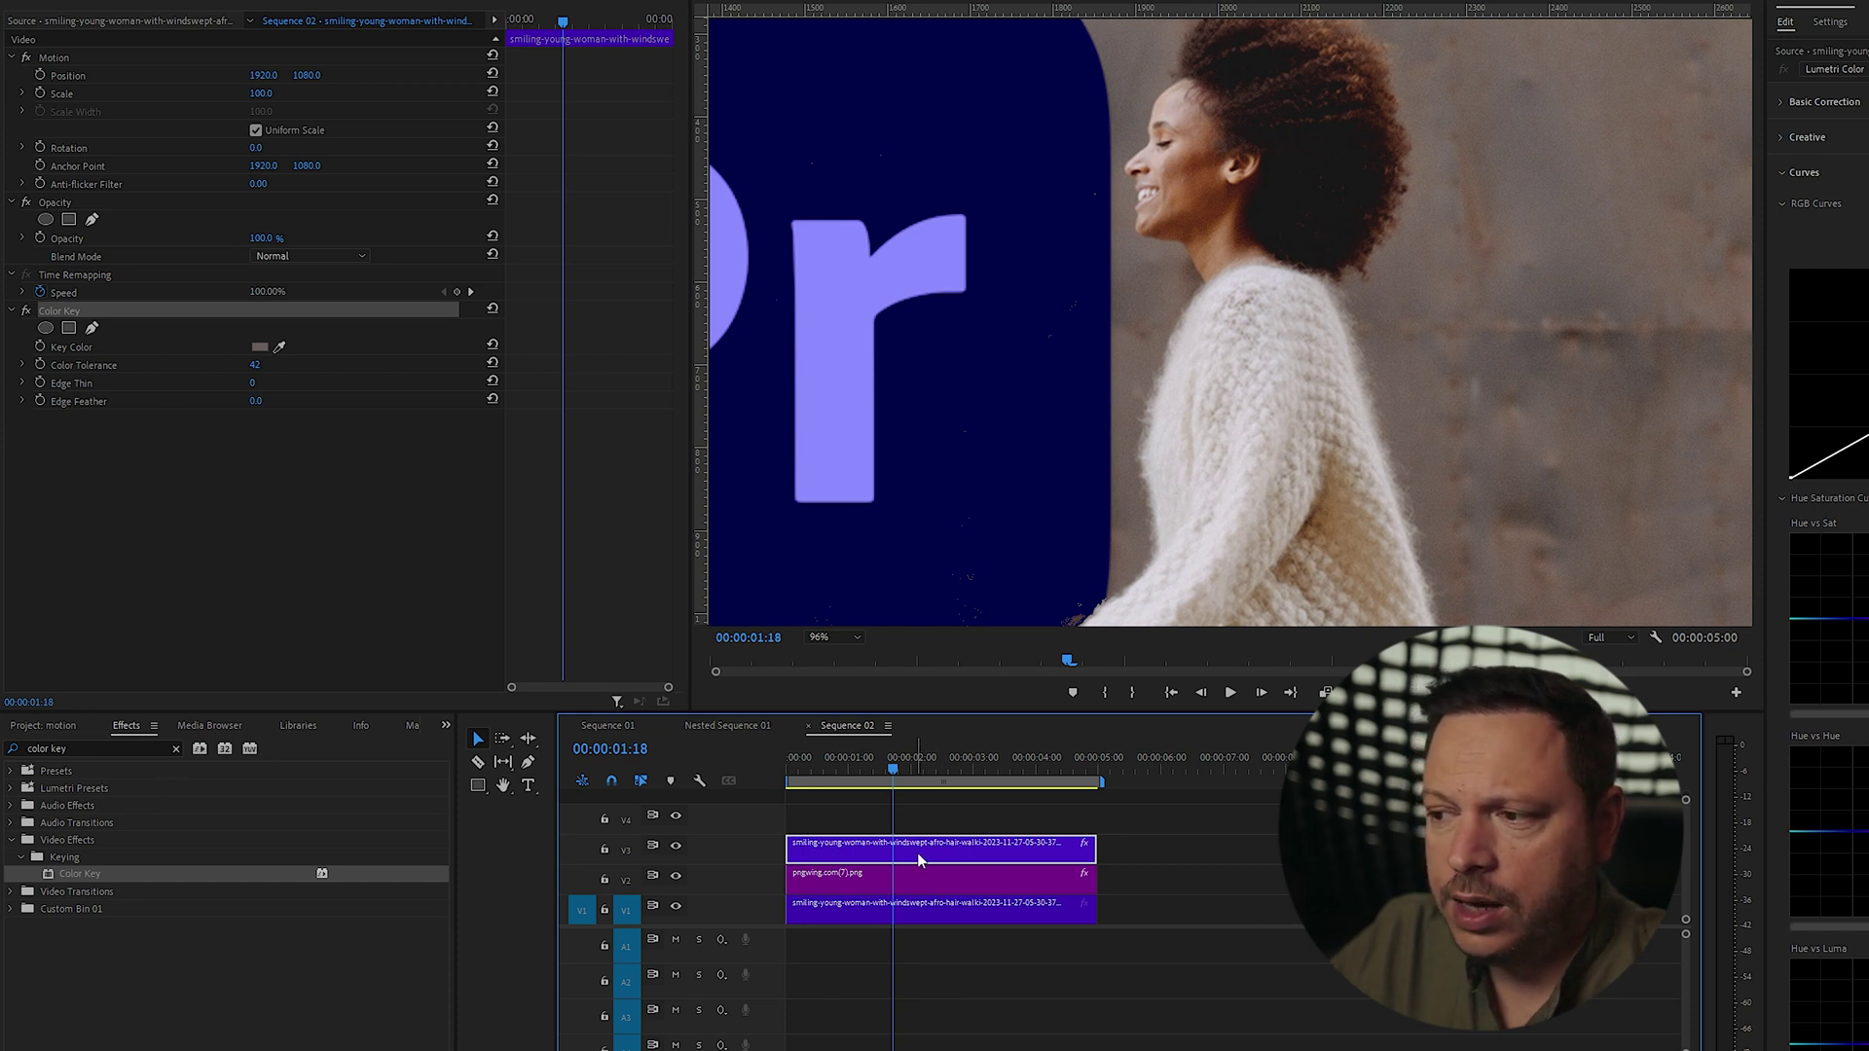
Duplicate the keyed V3 clip onto track V4 and remove the Color Key effect from the new copy.
drag(914, 851, 927, 804)
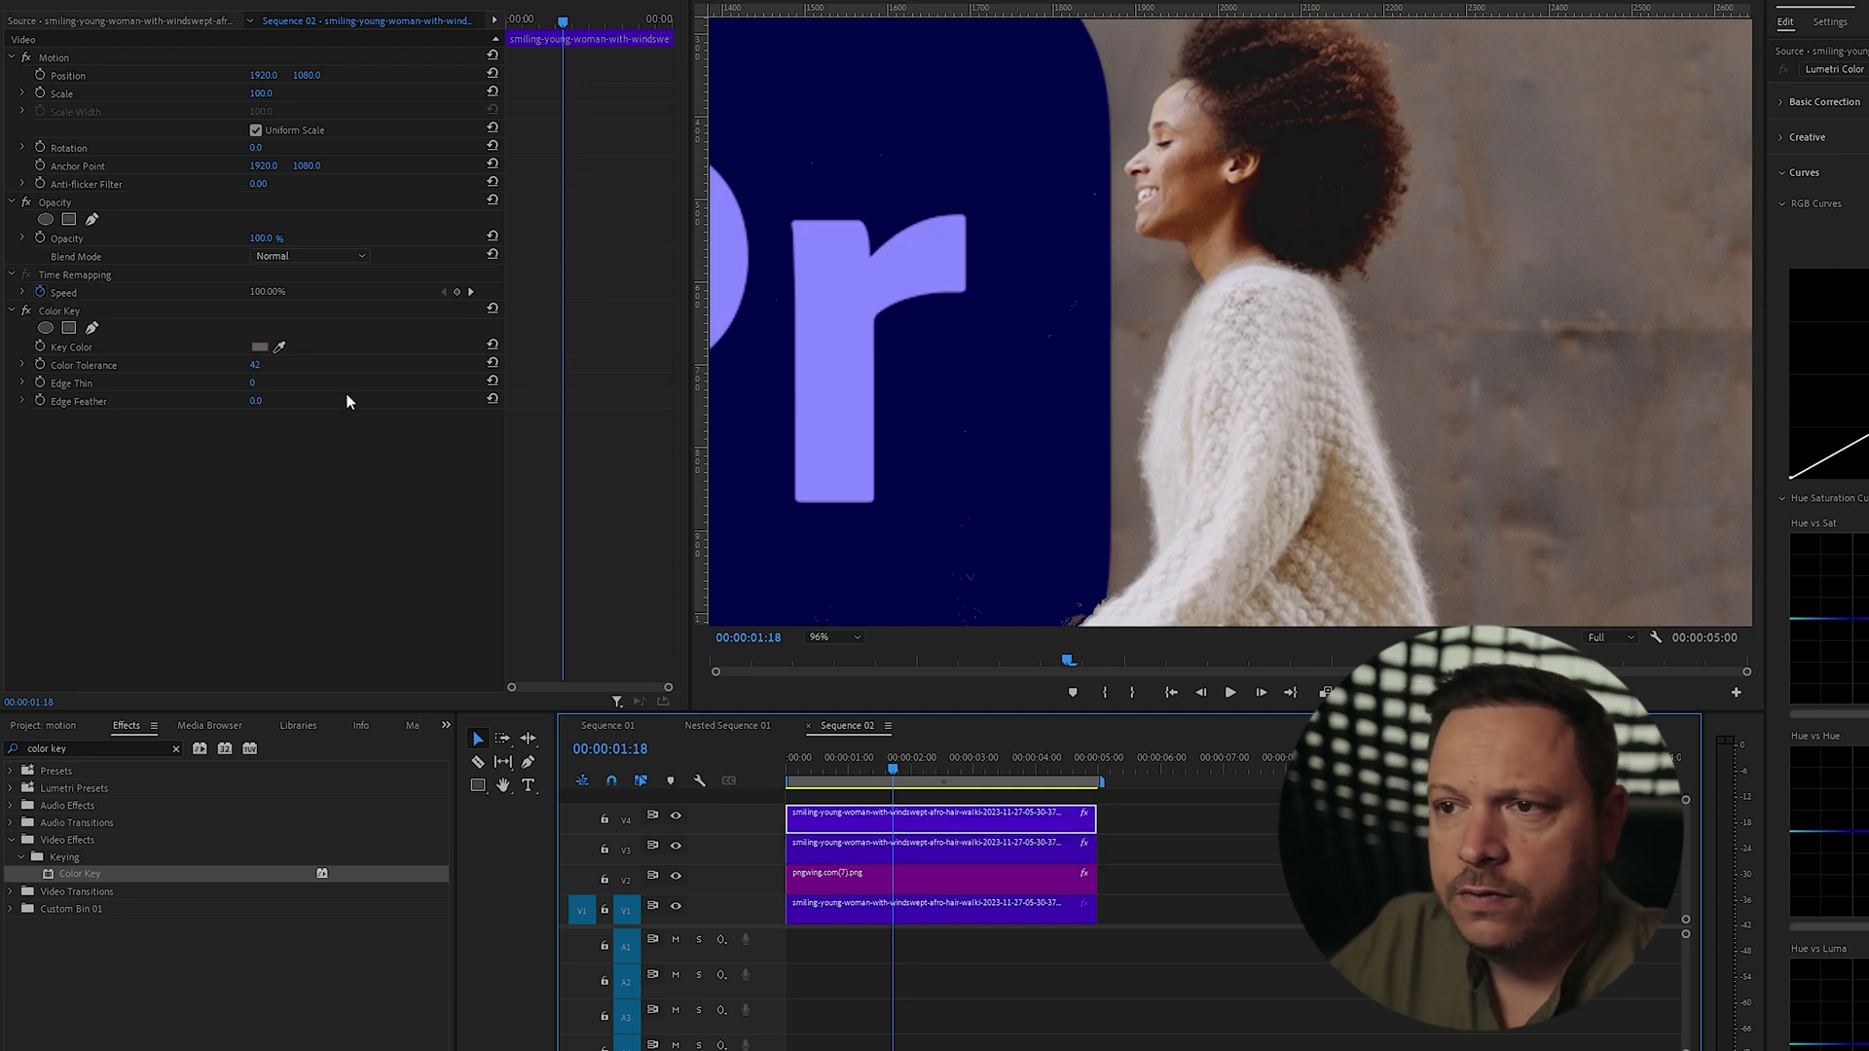
click(64, 312)
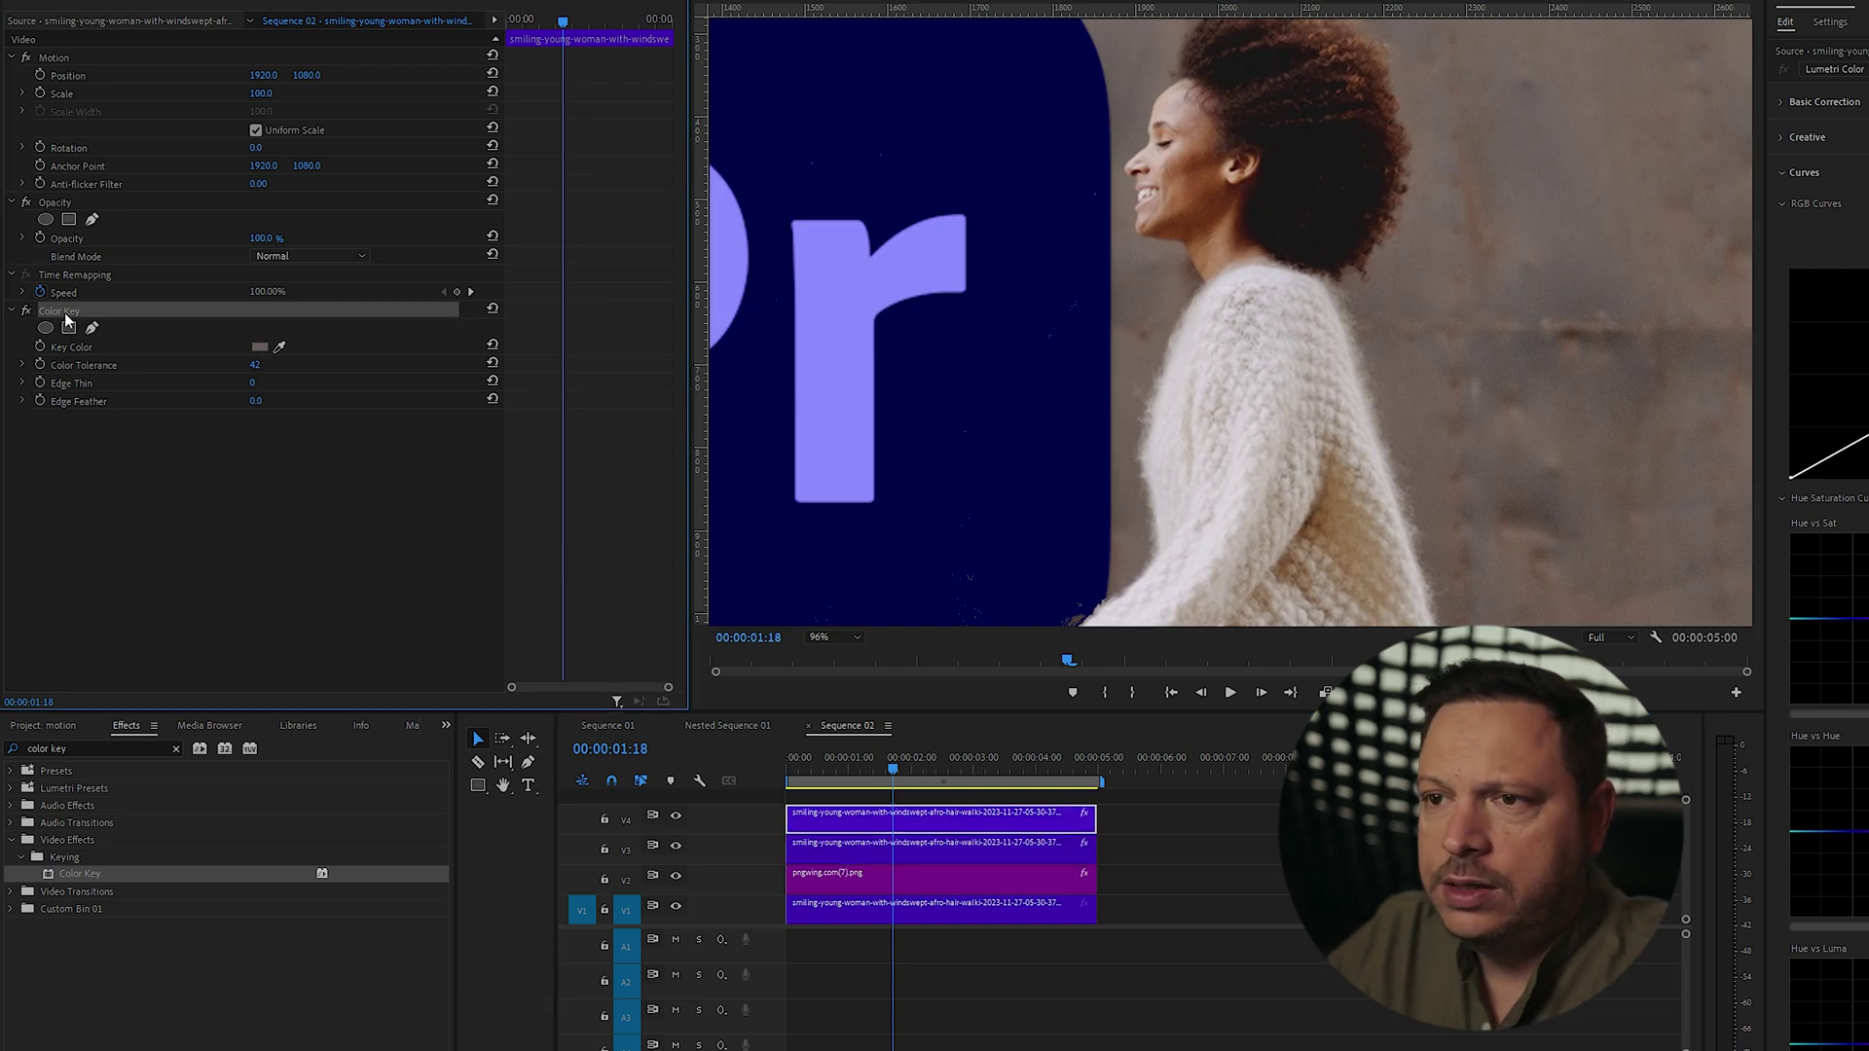
key(Delete)
scroll(1232, 168, up, 2)
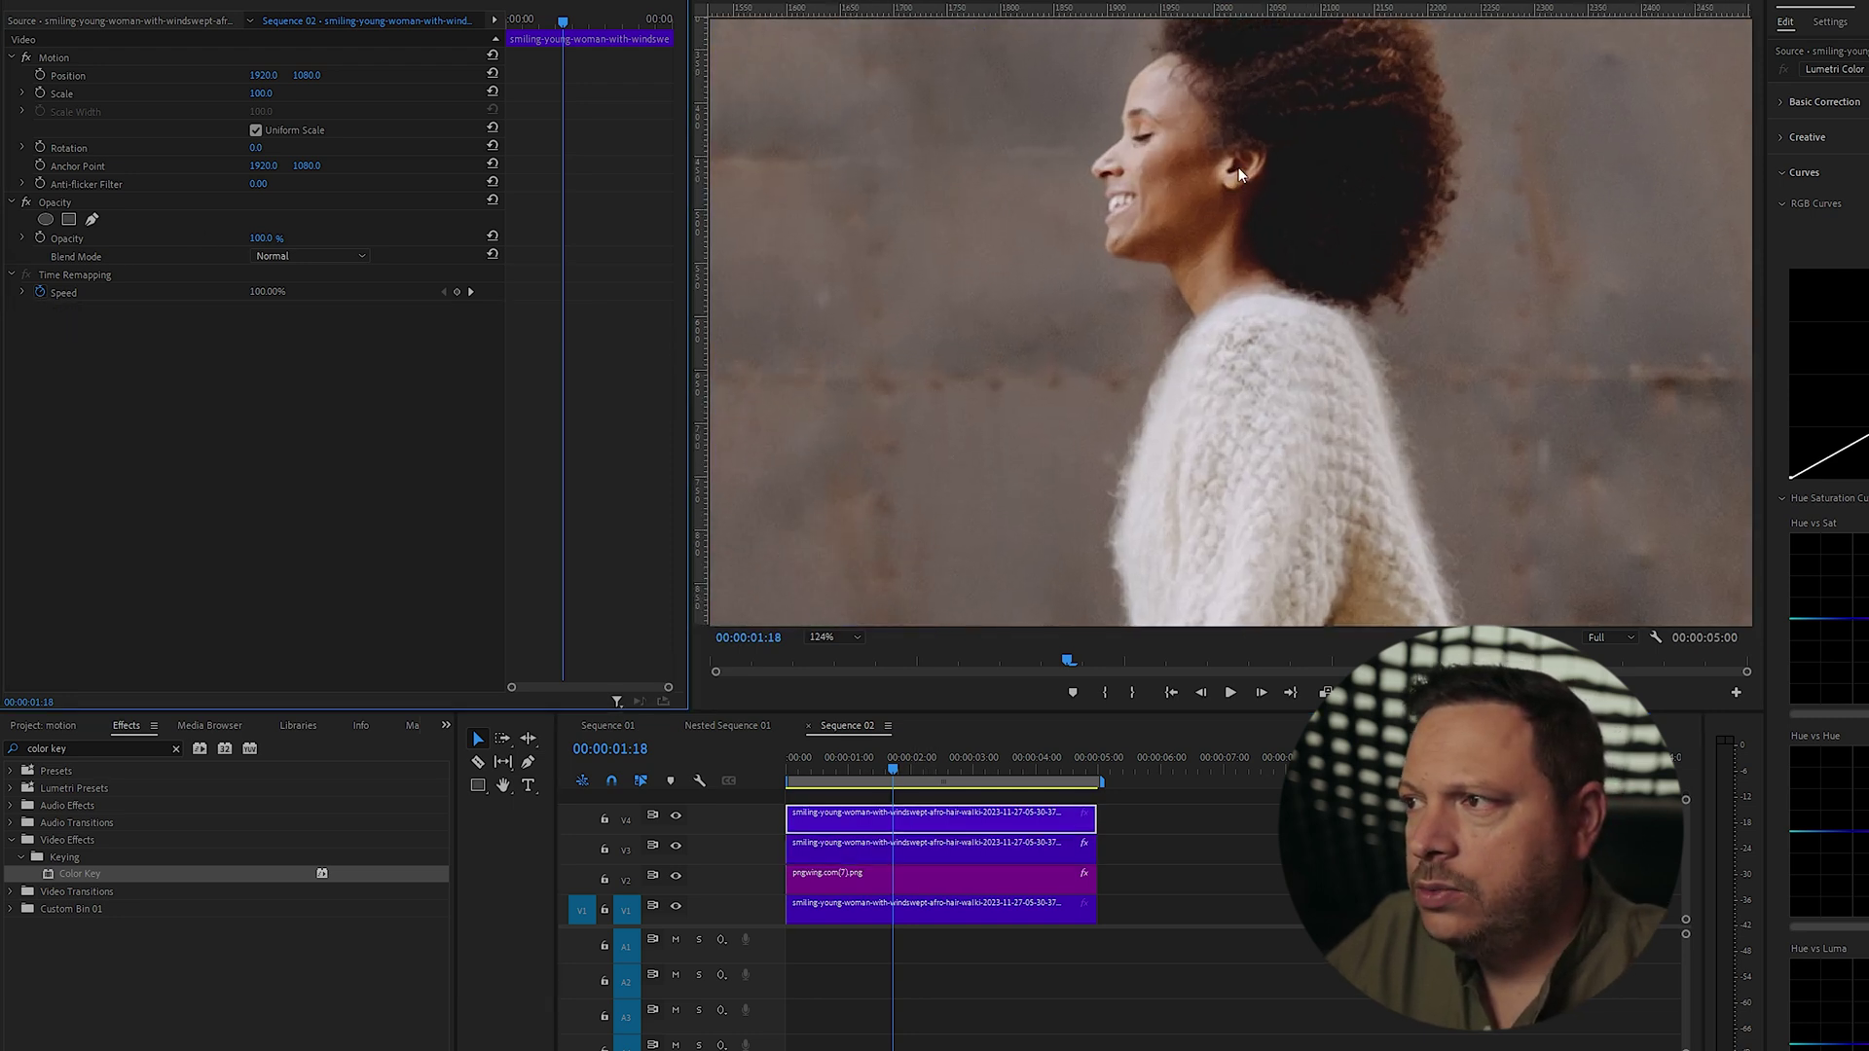
Hide track V4 and go to frame 00:00:01:20, where the logo's edge approaches the woman's face.
scroll(1239, 173, down, 3)
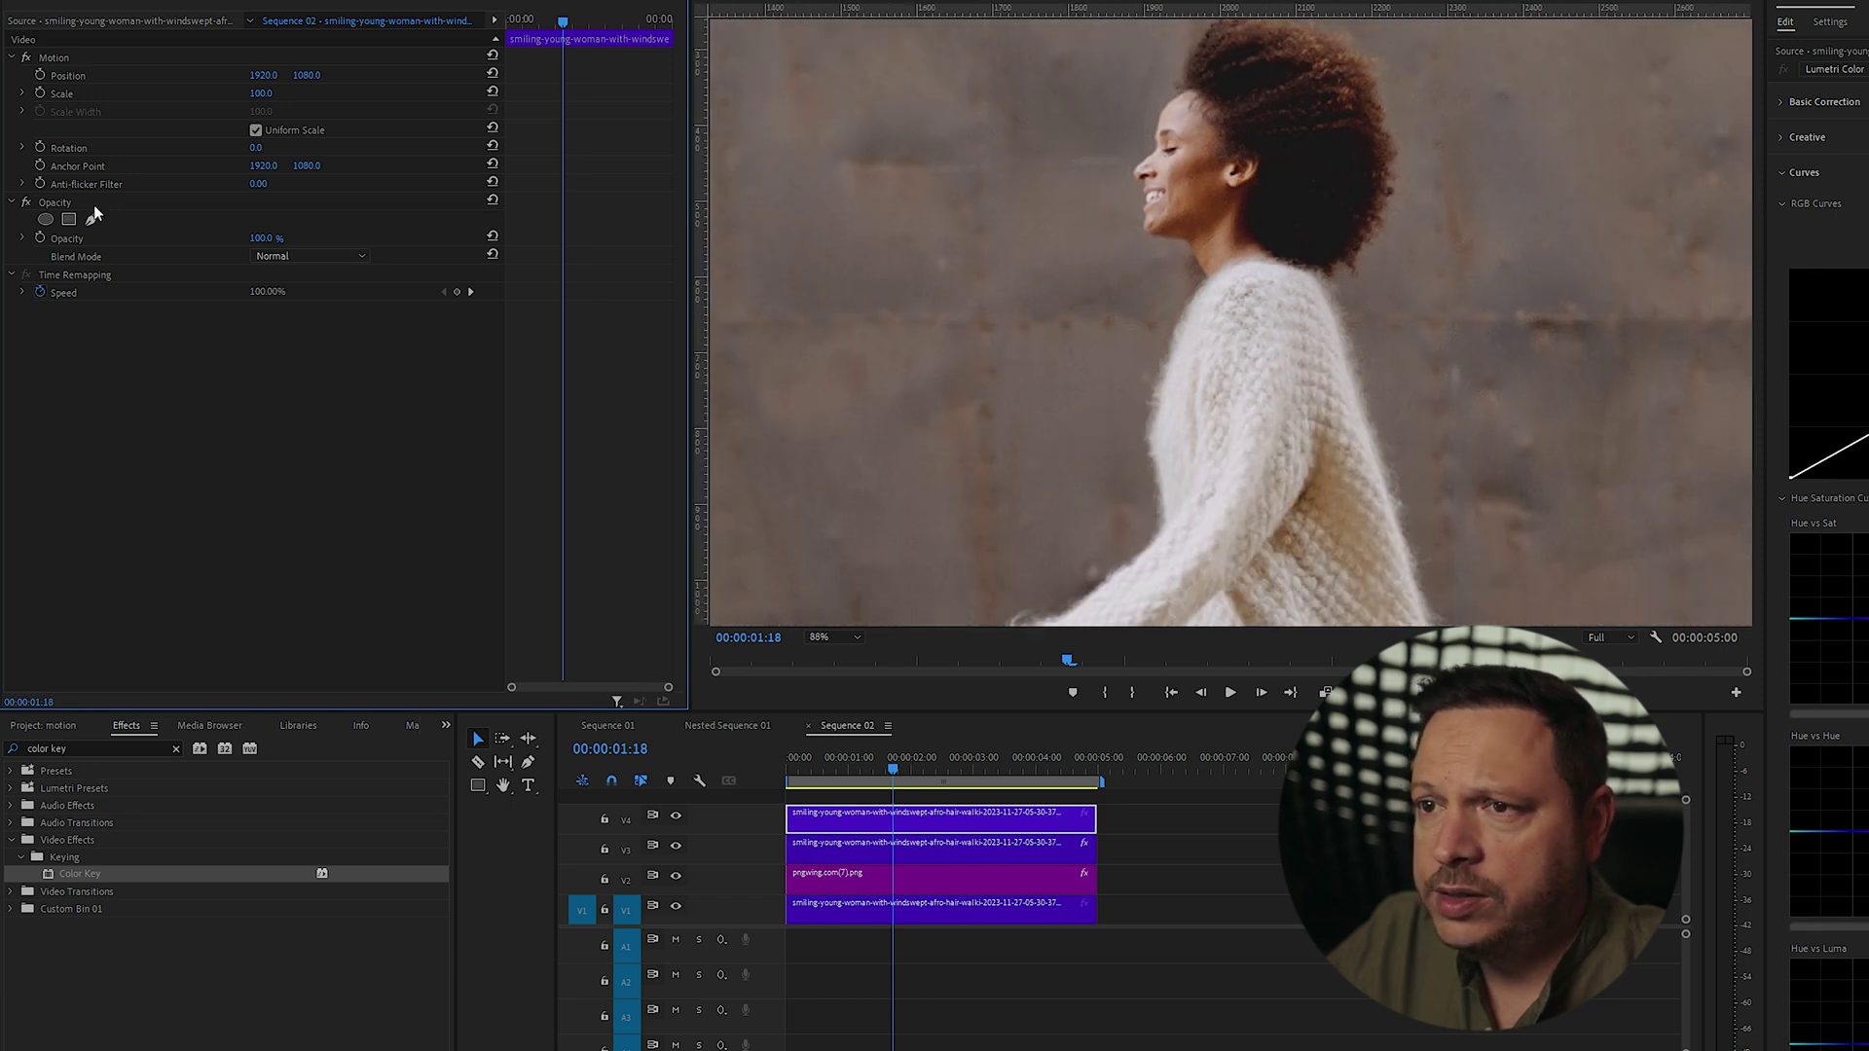
click(94, 206)
click(883, 773)
click(676, 813)
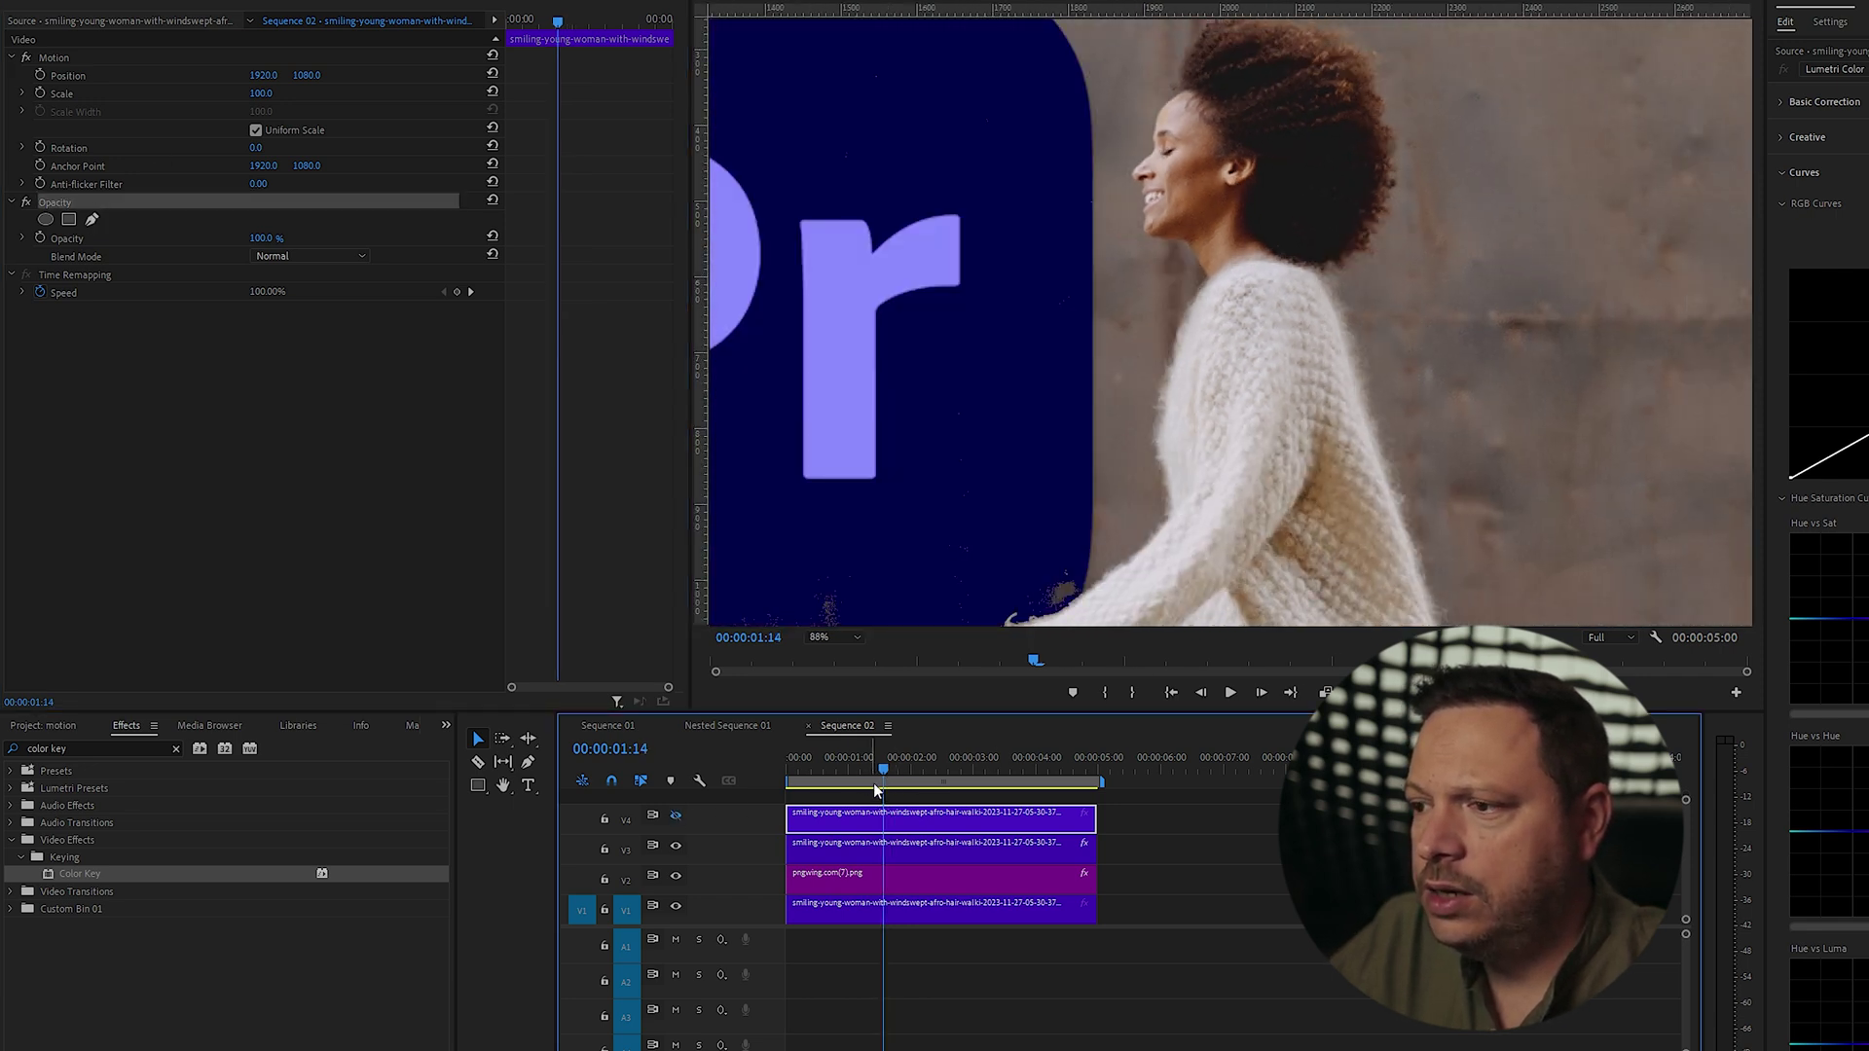
drag(884, 769, 902, 779)
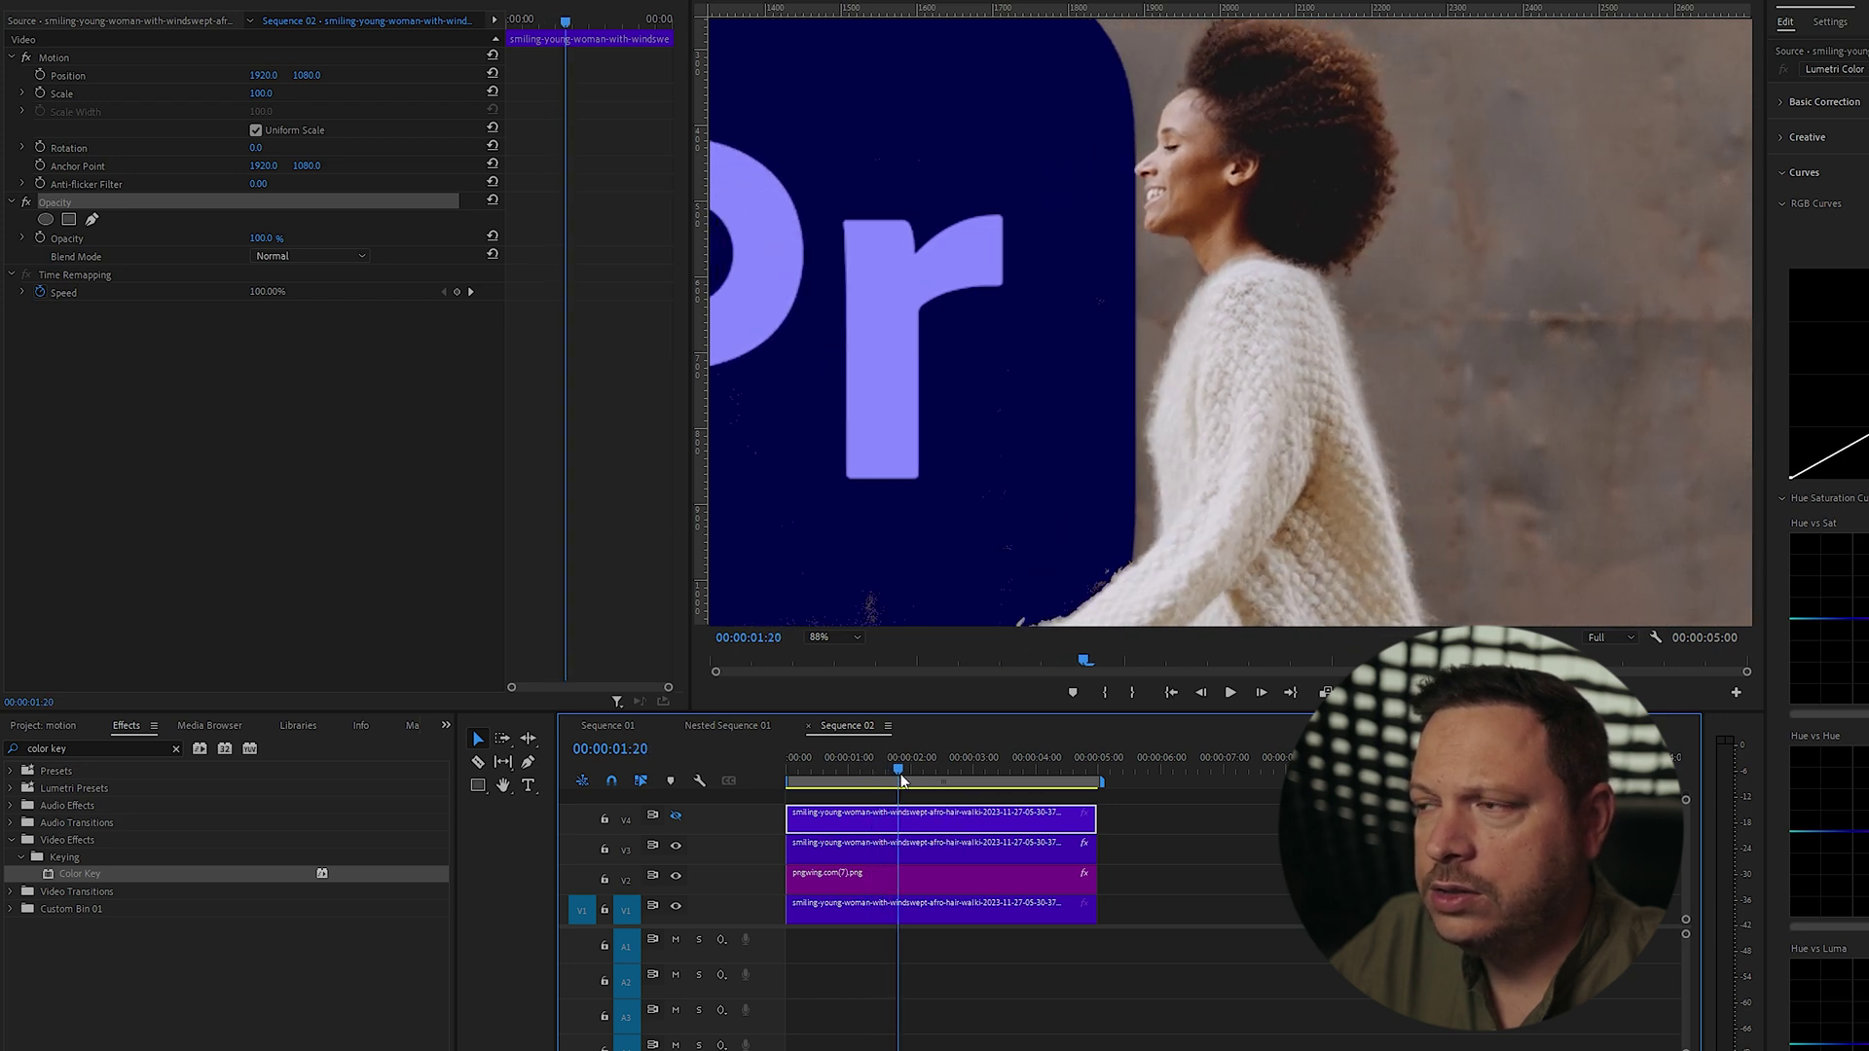
scroll(1288, 113, up, 6)
key(h)
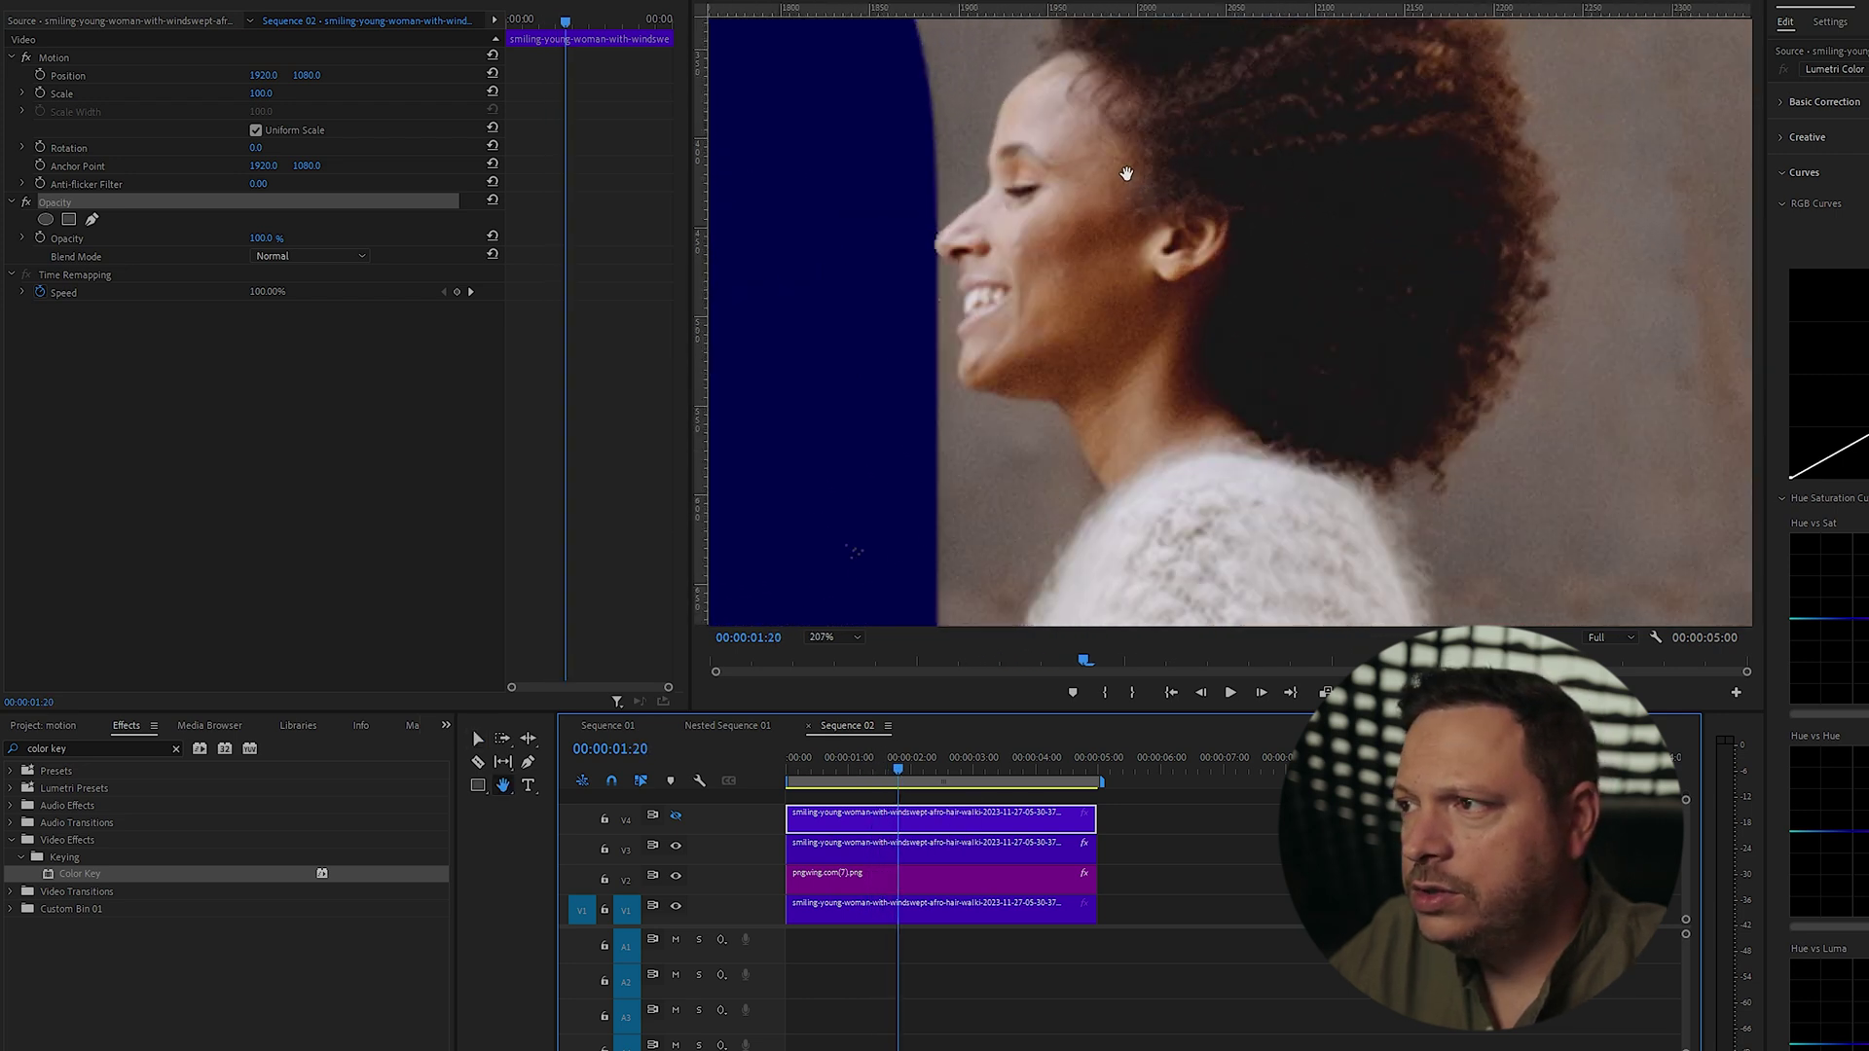
drag(1127, 174, 1101, 278)
key(v)
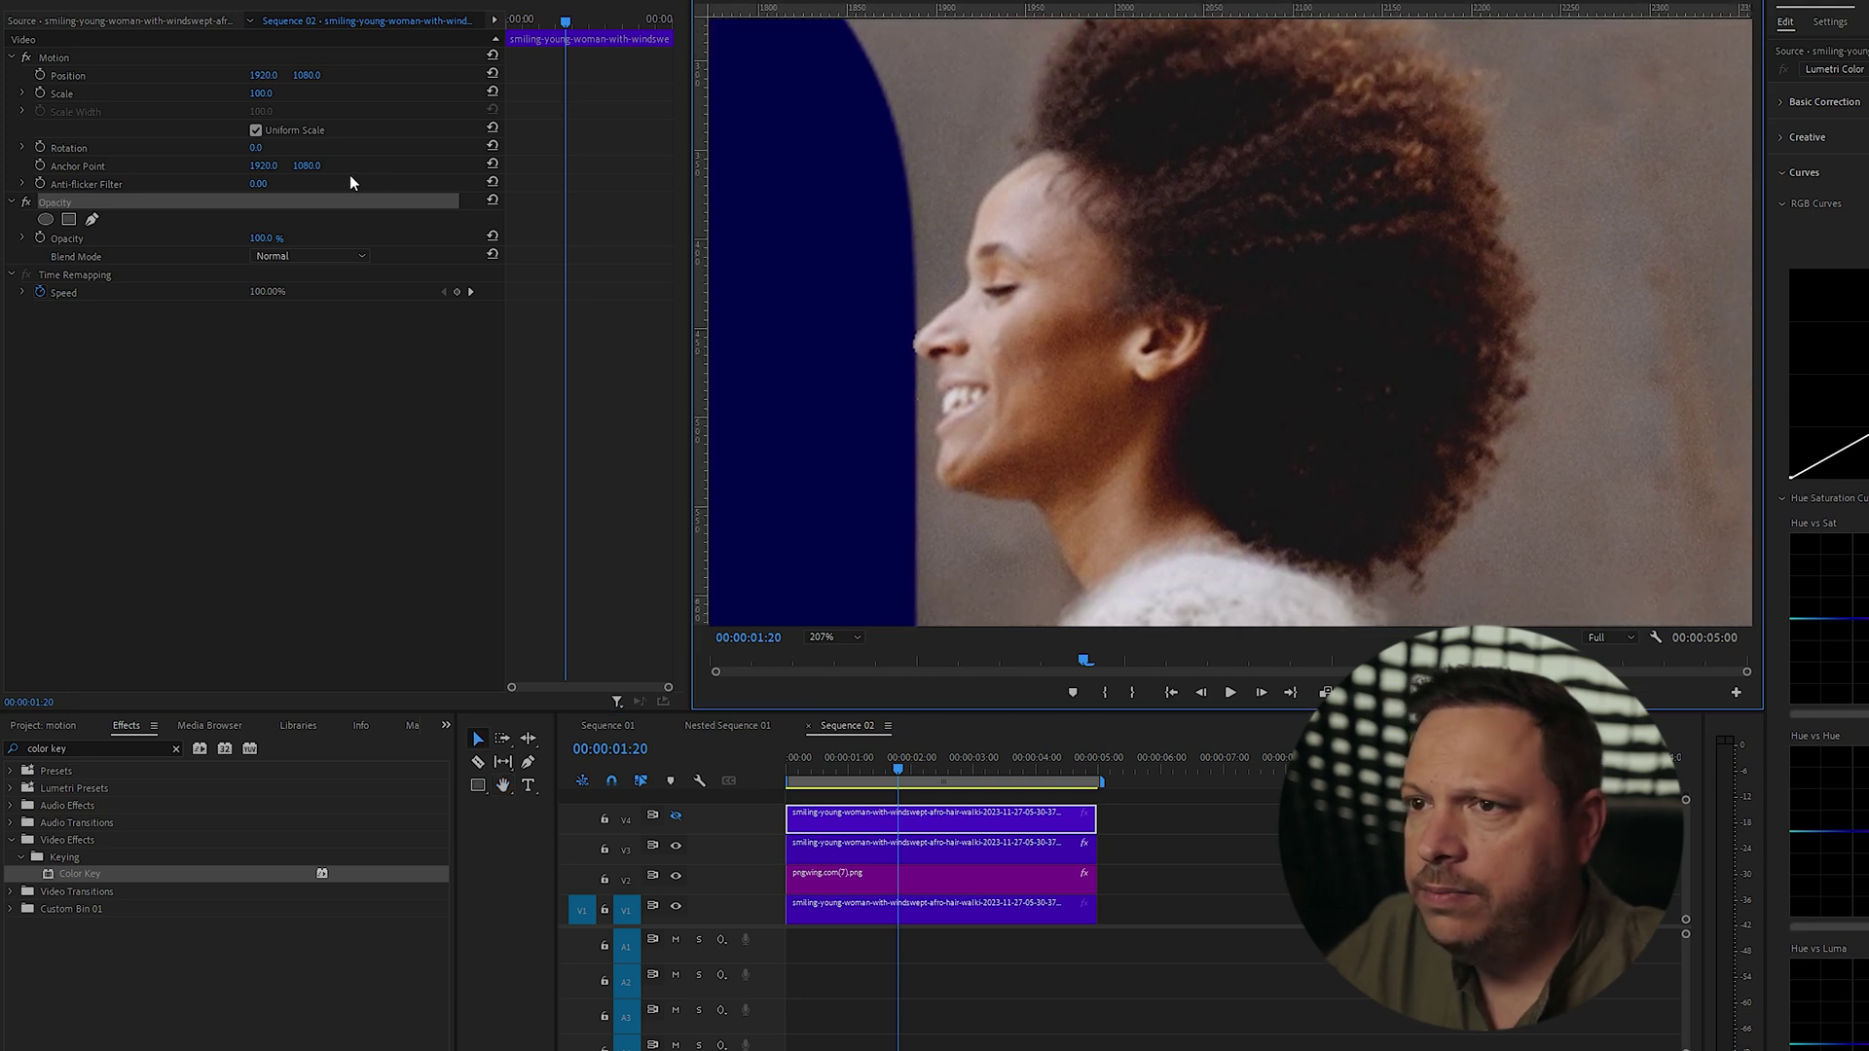
Draw a freehand opacity mask around the woman's face and neck on the V4 clip at 00:00:01:20.
click(92, 220)
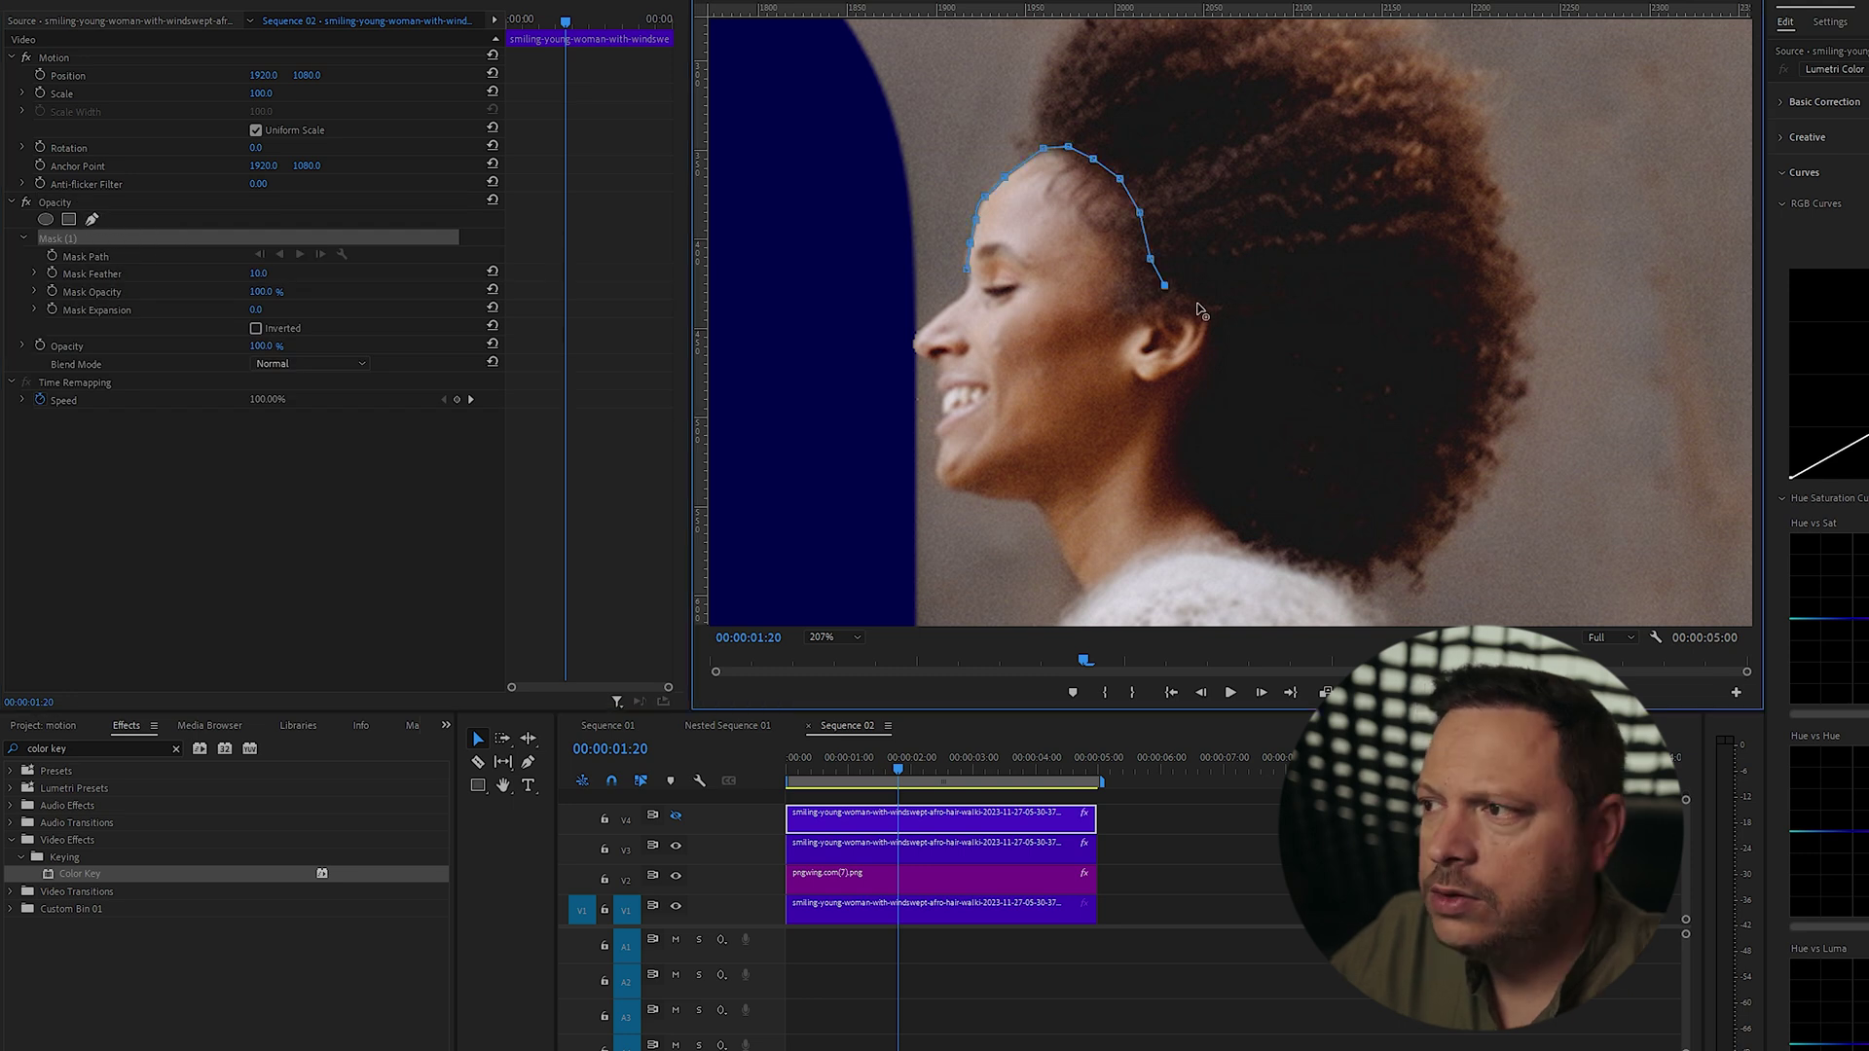
click(1208, 314)
click(1219, 329)
click(1198, 370)
click(1175, 419)
drag(1186, 478, 1103, 587)
click(1090, 597)
click(1067, 565)
click(1049, 537)
click(1040, 508)
click(1022, 500)
click(1003, 500)
click(977, 498)
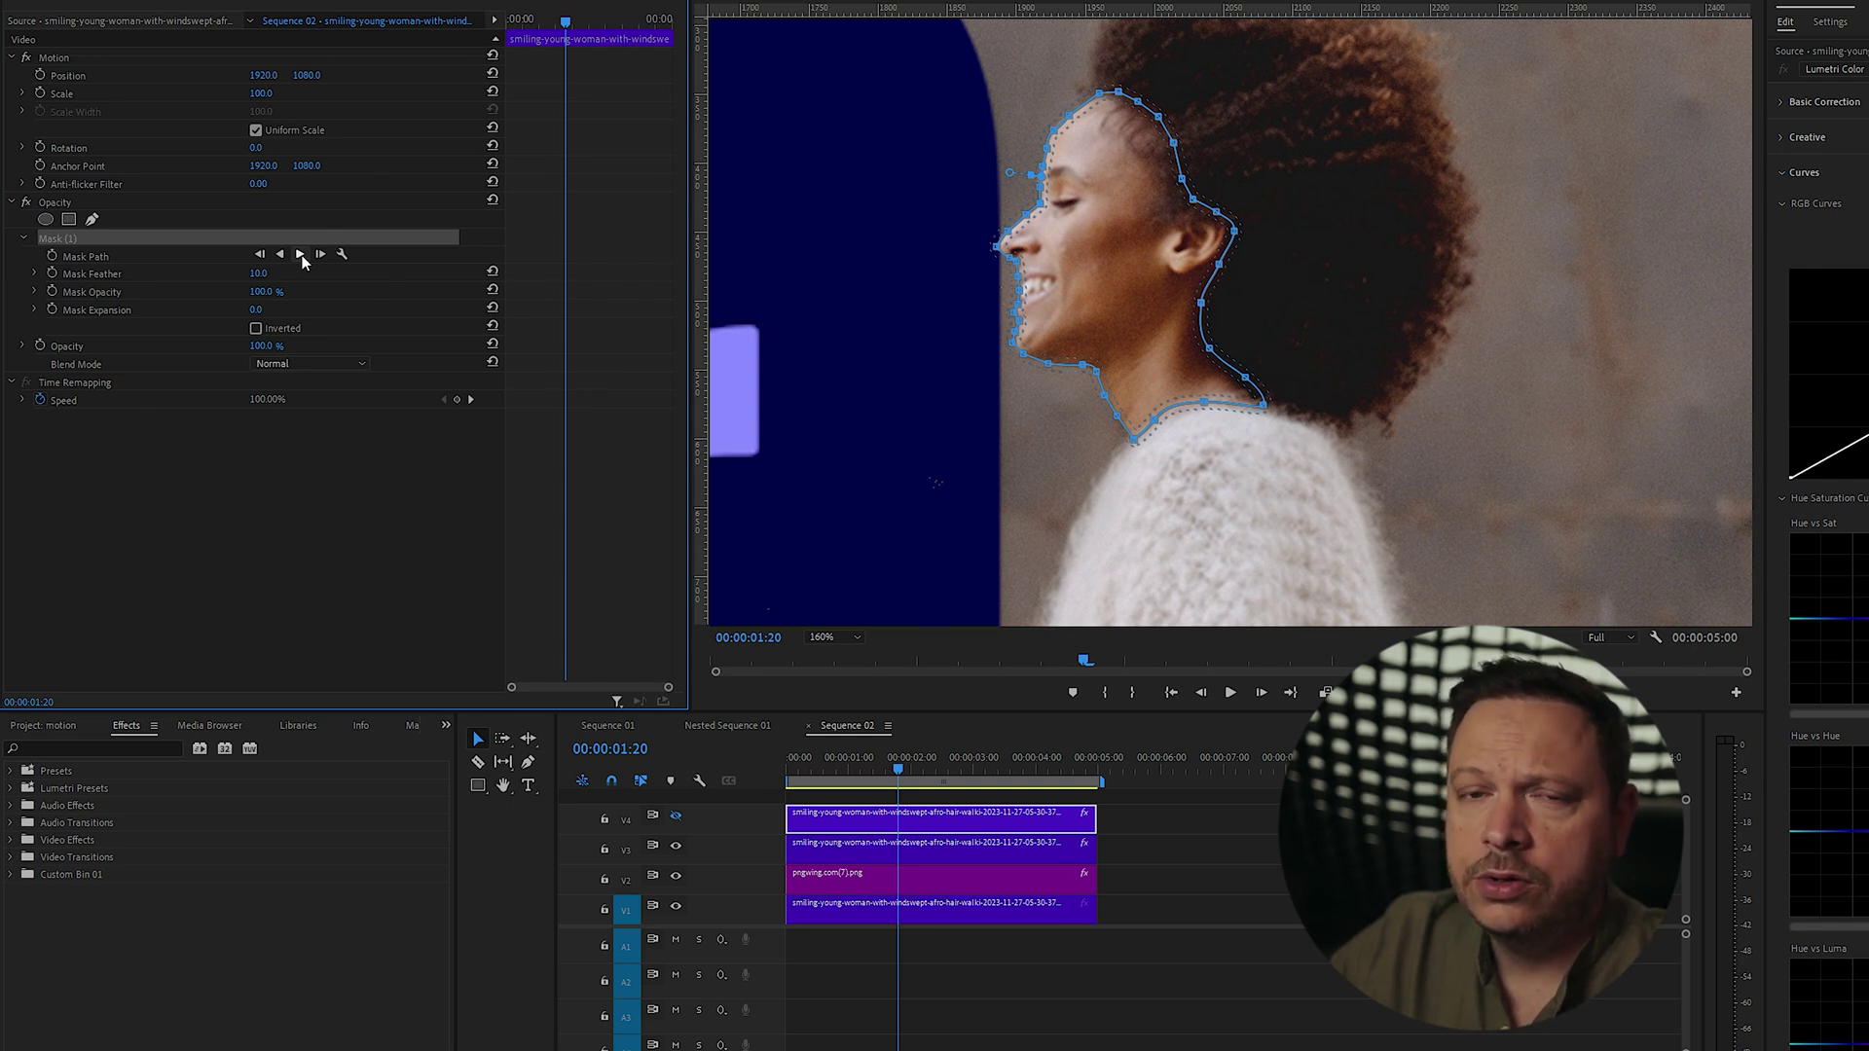
Track the face mask forward along the V4 clip and play back the composite.
click(300, 256)
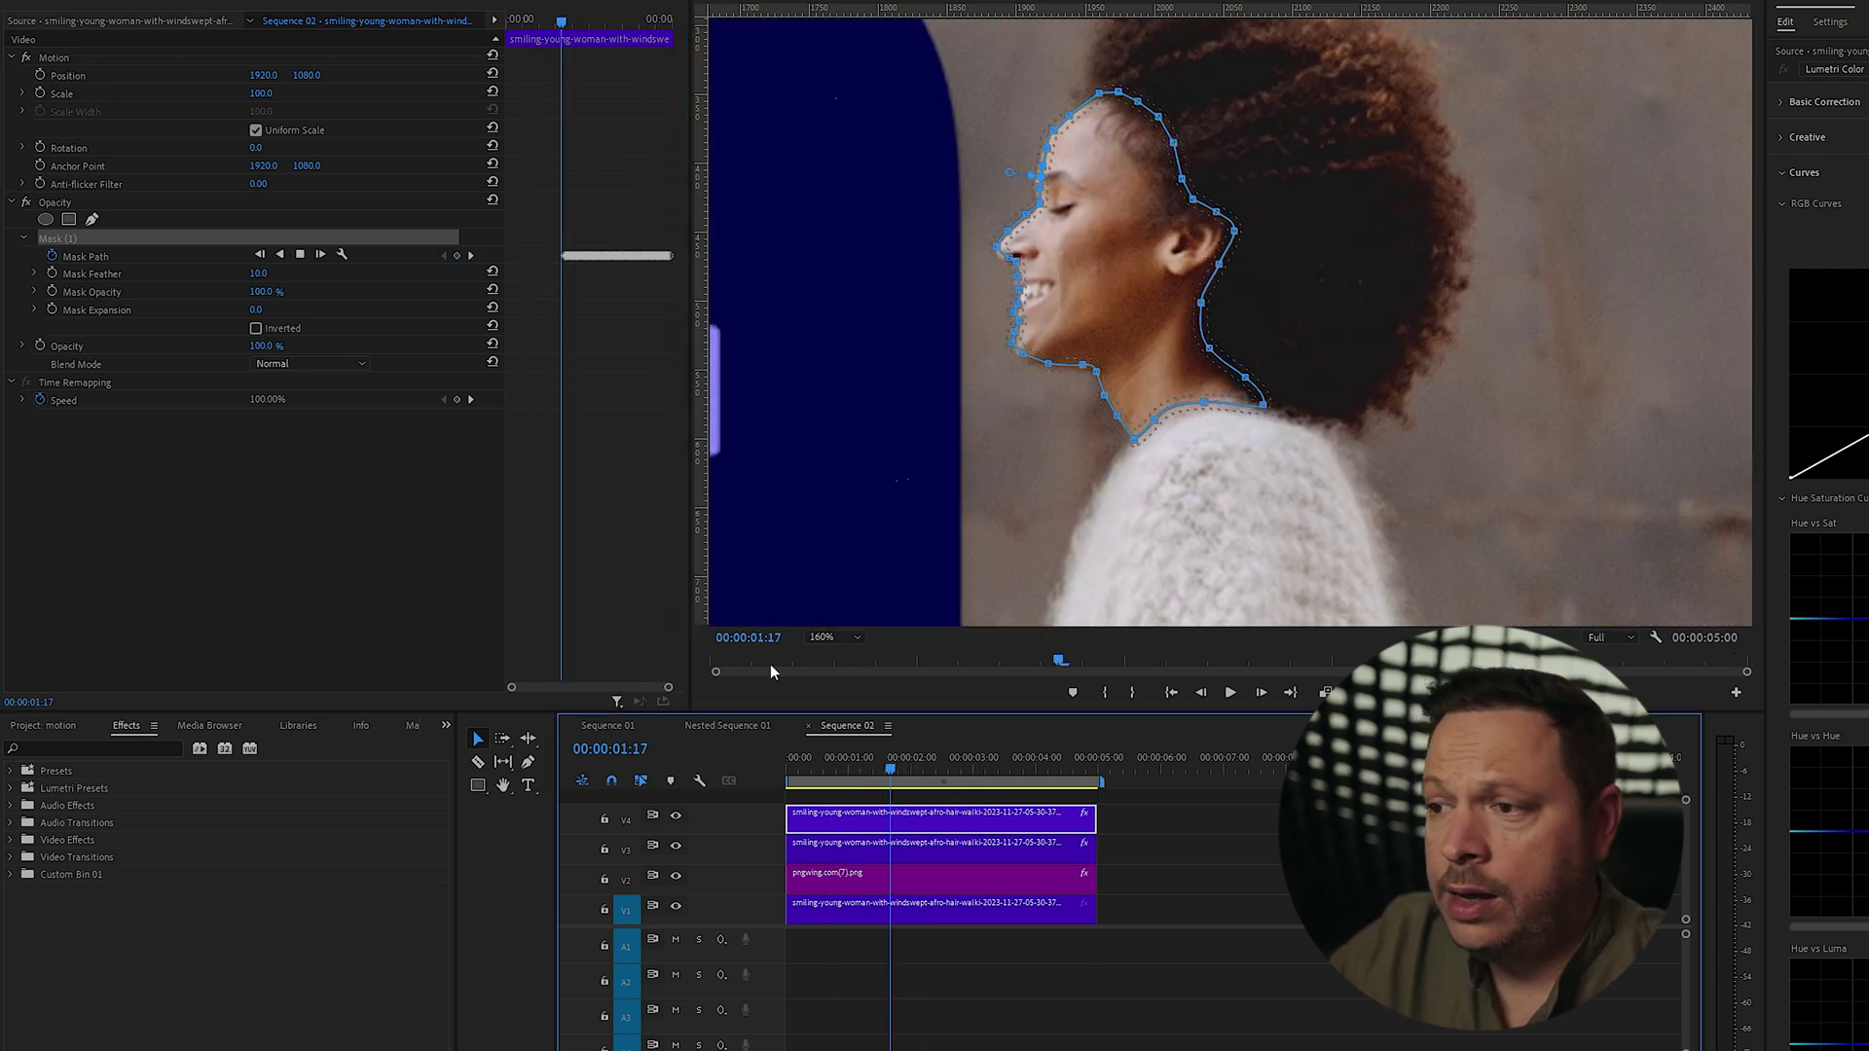
click(833, 644)
click(840, 652)
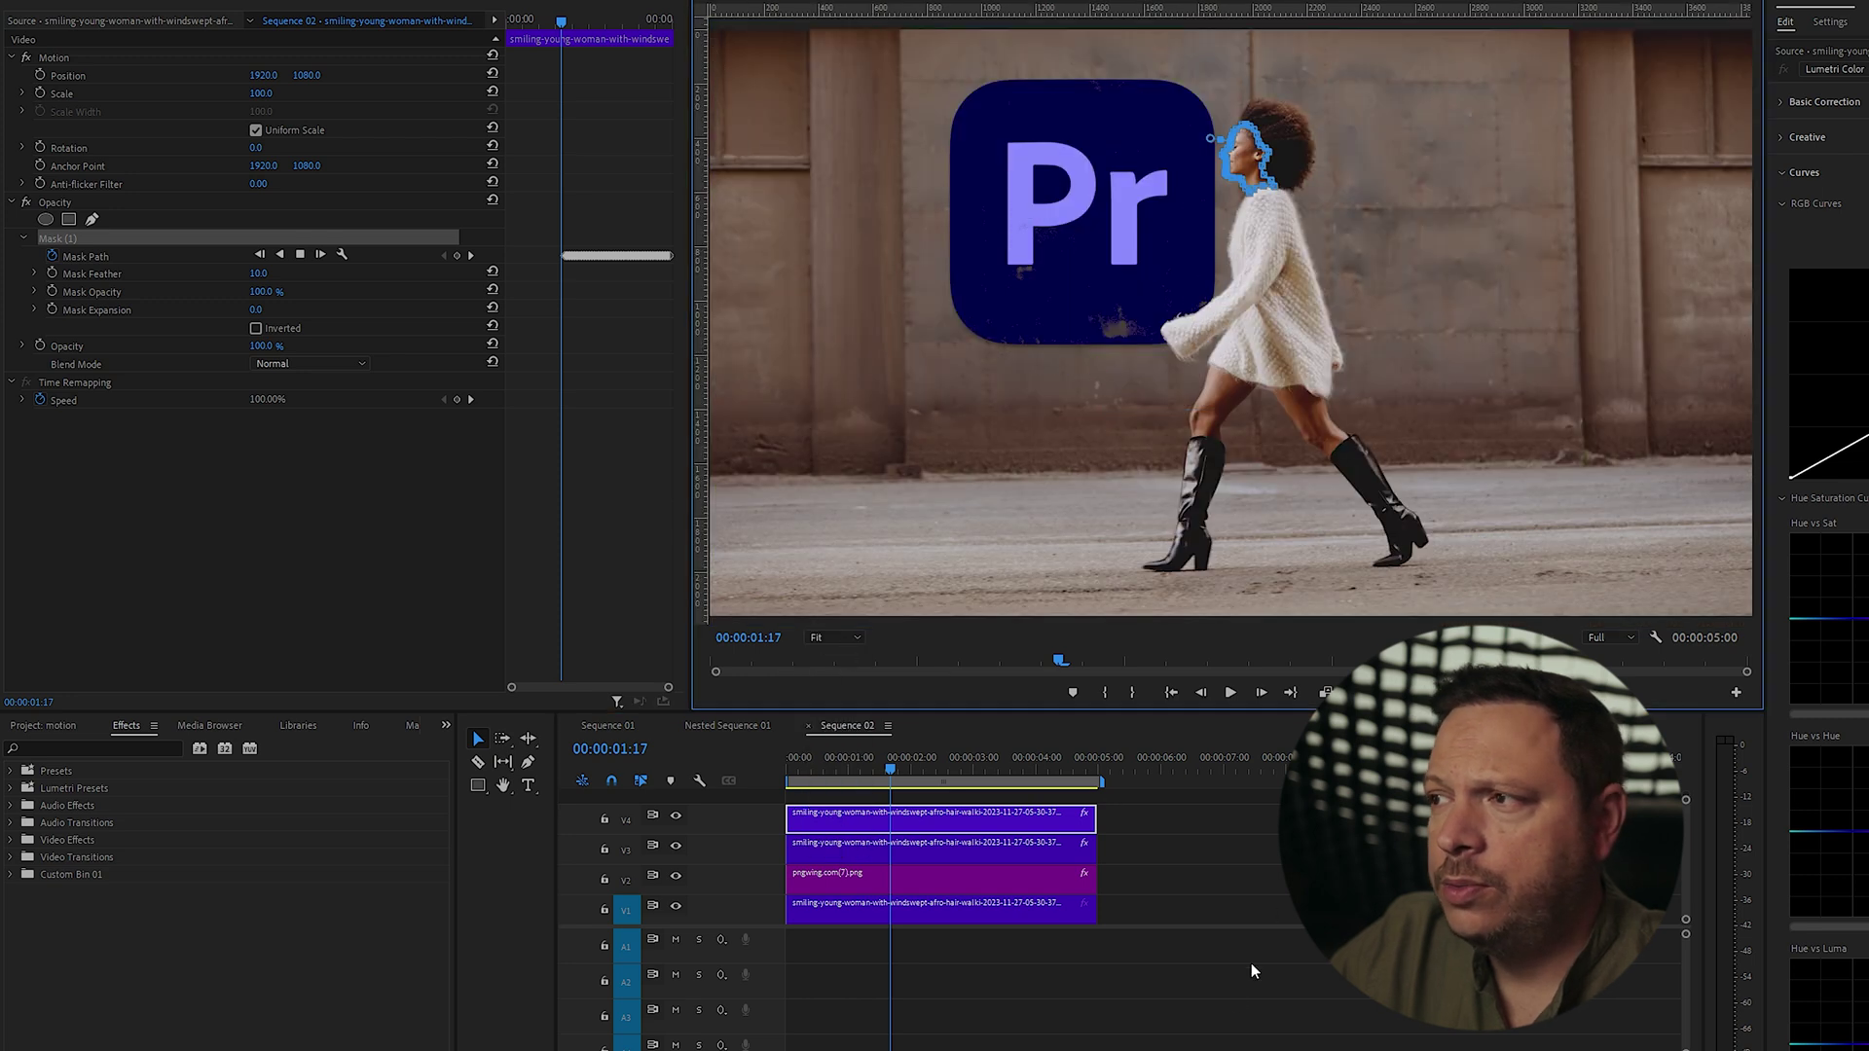
click(1149, 987)
key(space)
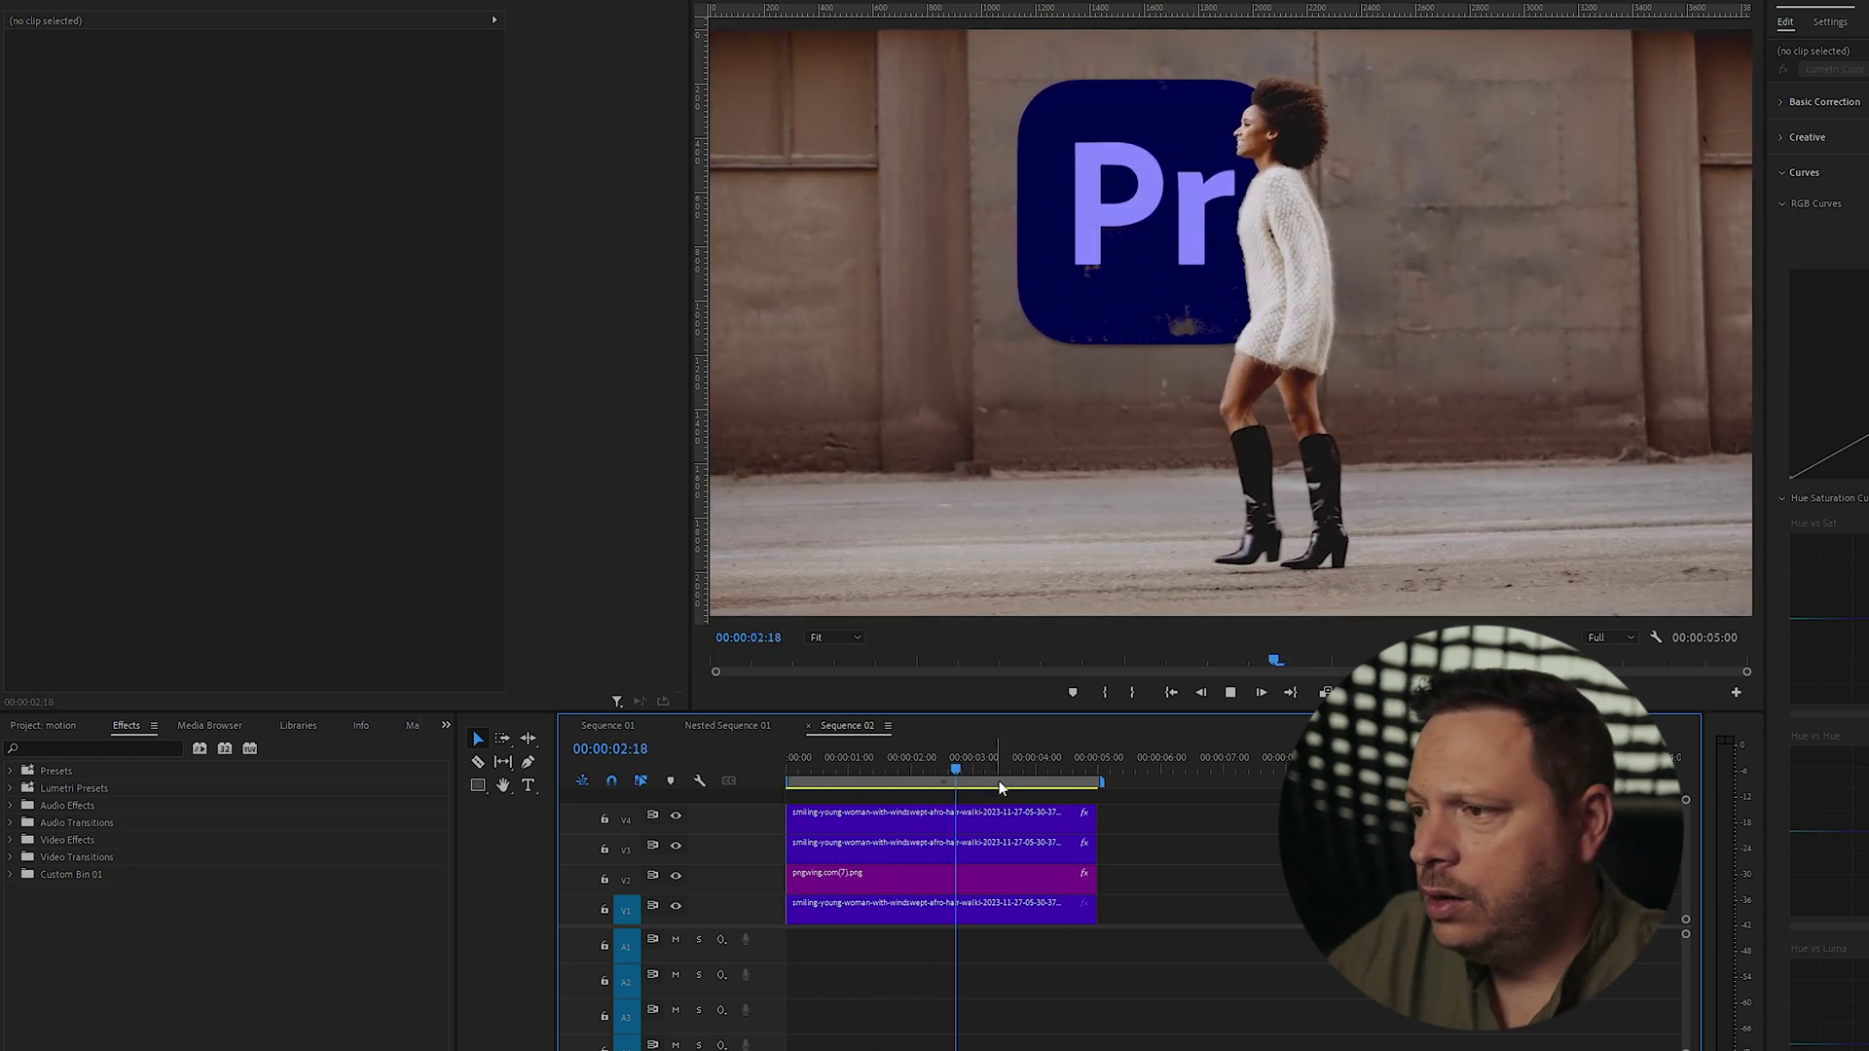
Draw a second freehand opacity mask over the woman's sweater on the V4 clip at 00:00:03:10.
click(1295, 251)
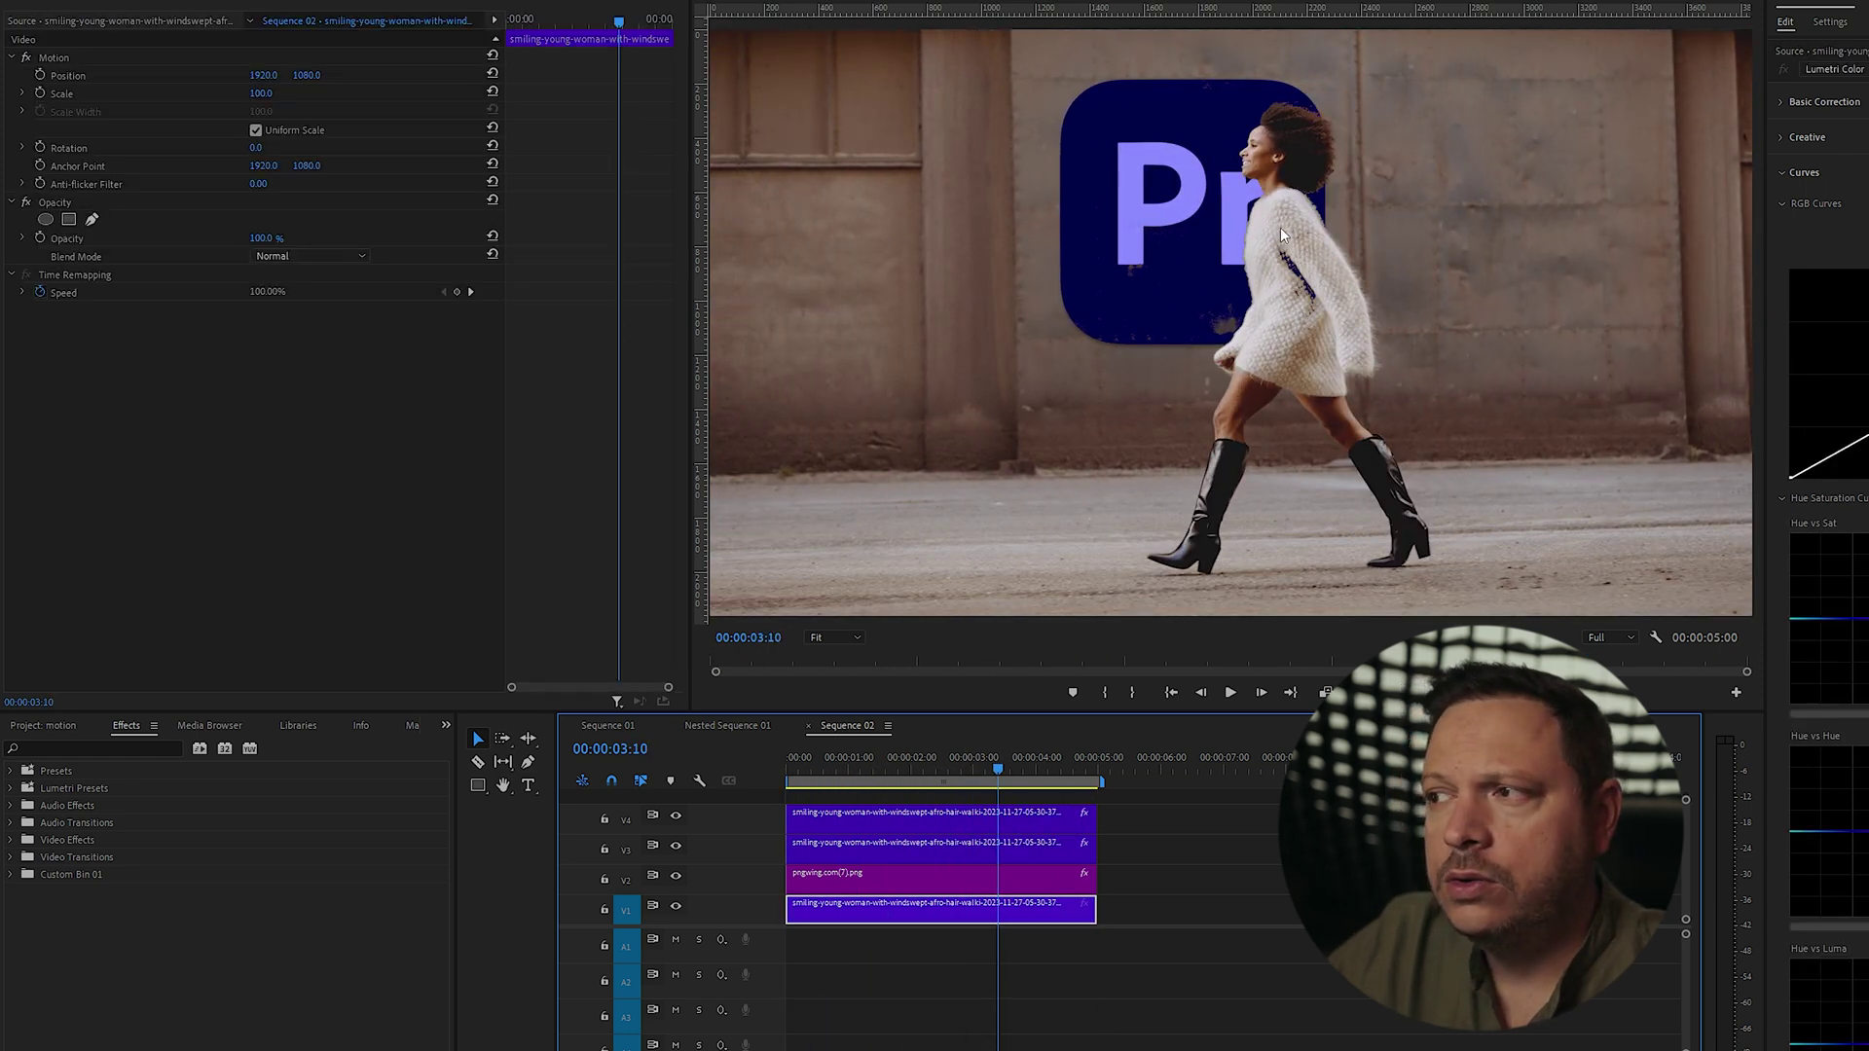
click(984, 818)
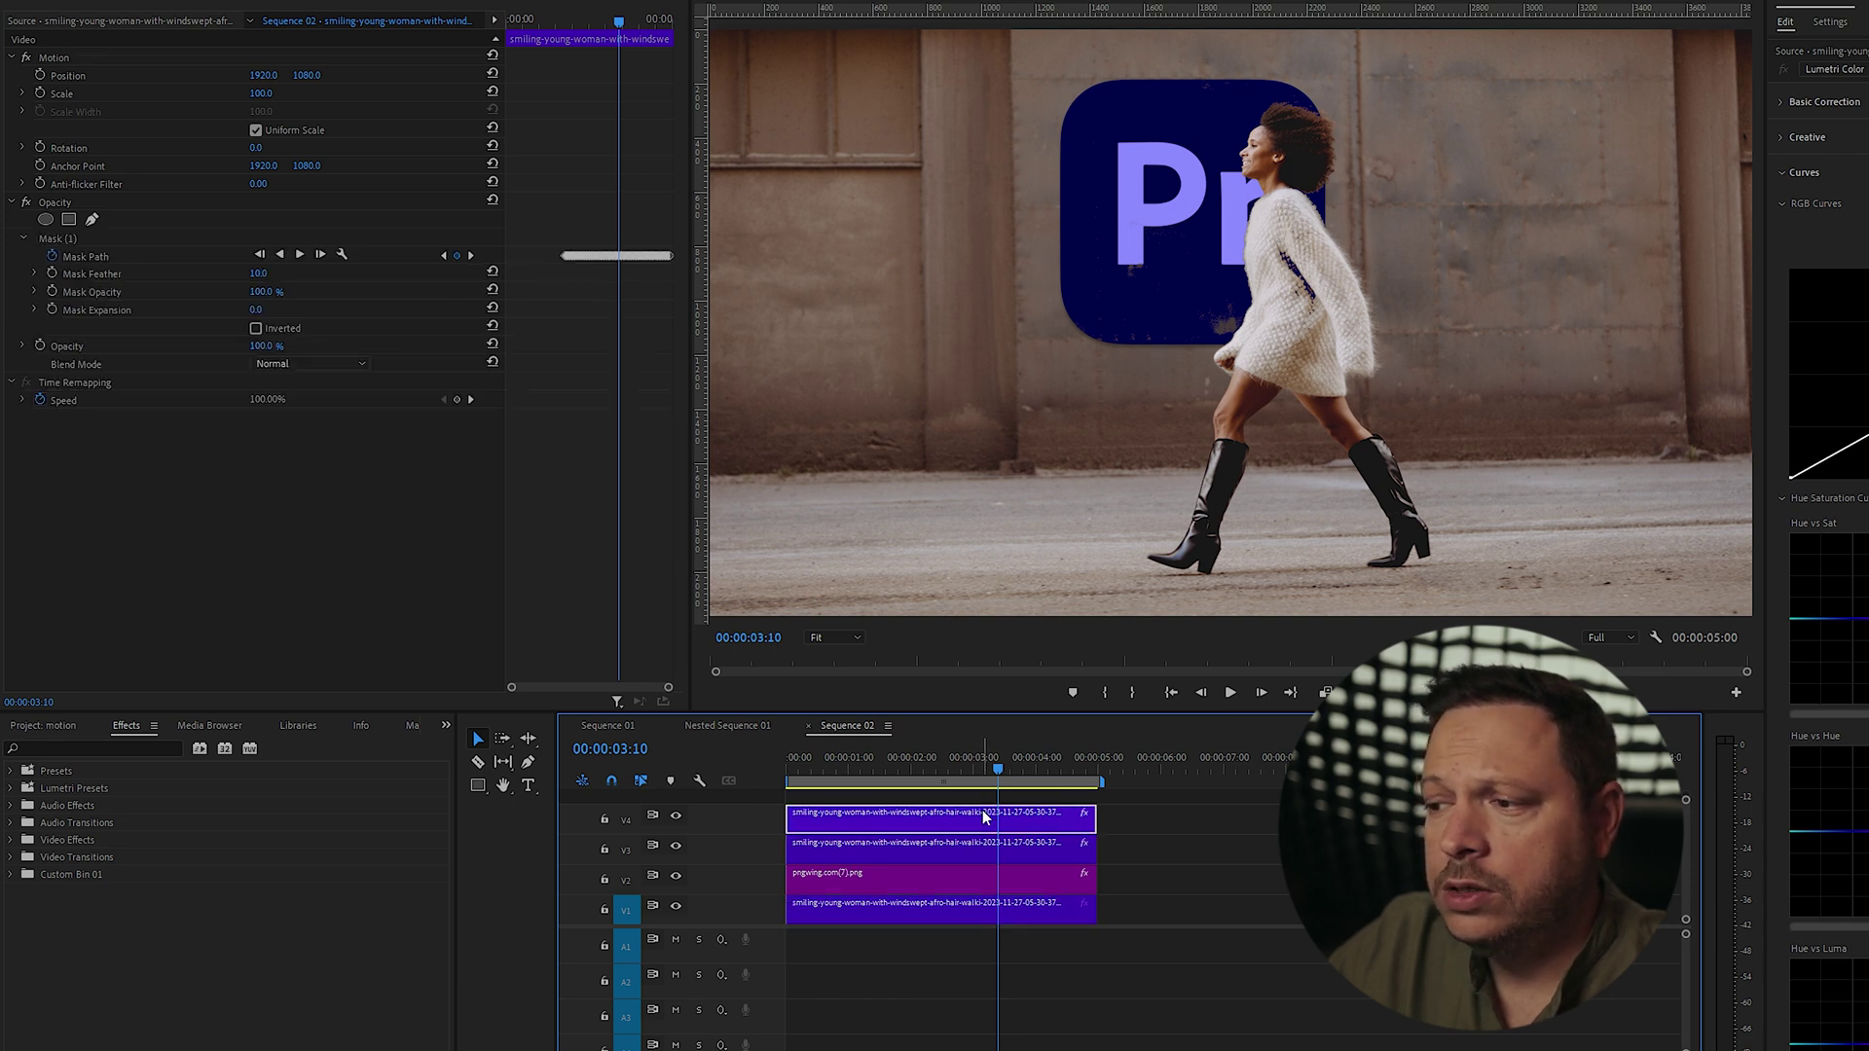
click(92, 220)
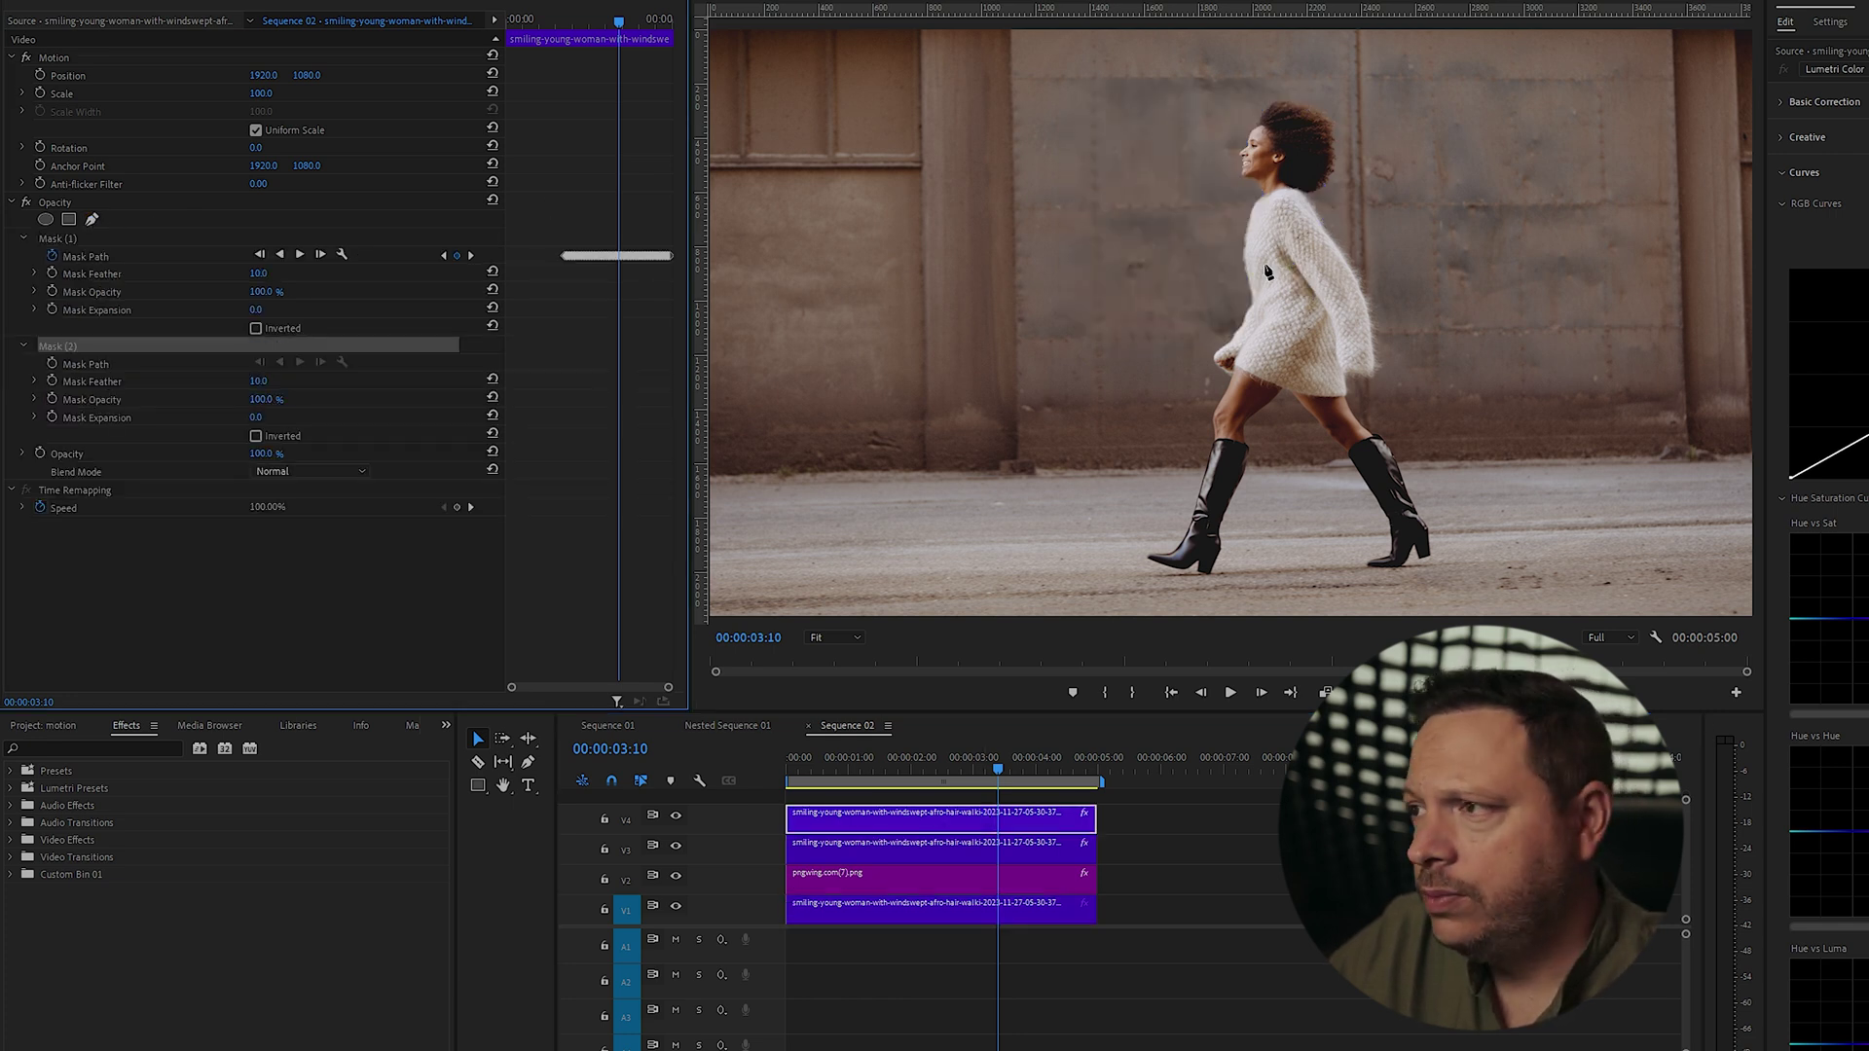
click(1266, 238)
drag(1272, 280, 1298, 365)
click(1329, 377)
click(1332, 337)
click(1326, 289)
click(1321, 250)
click(1306, 214)
click(1285, 208)
click(1267, 238)
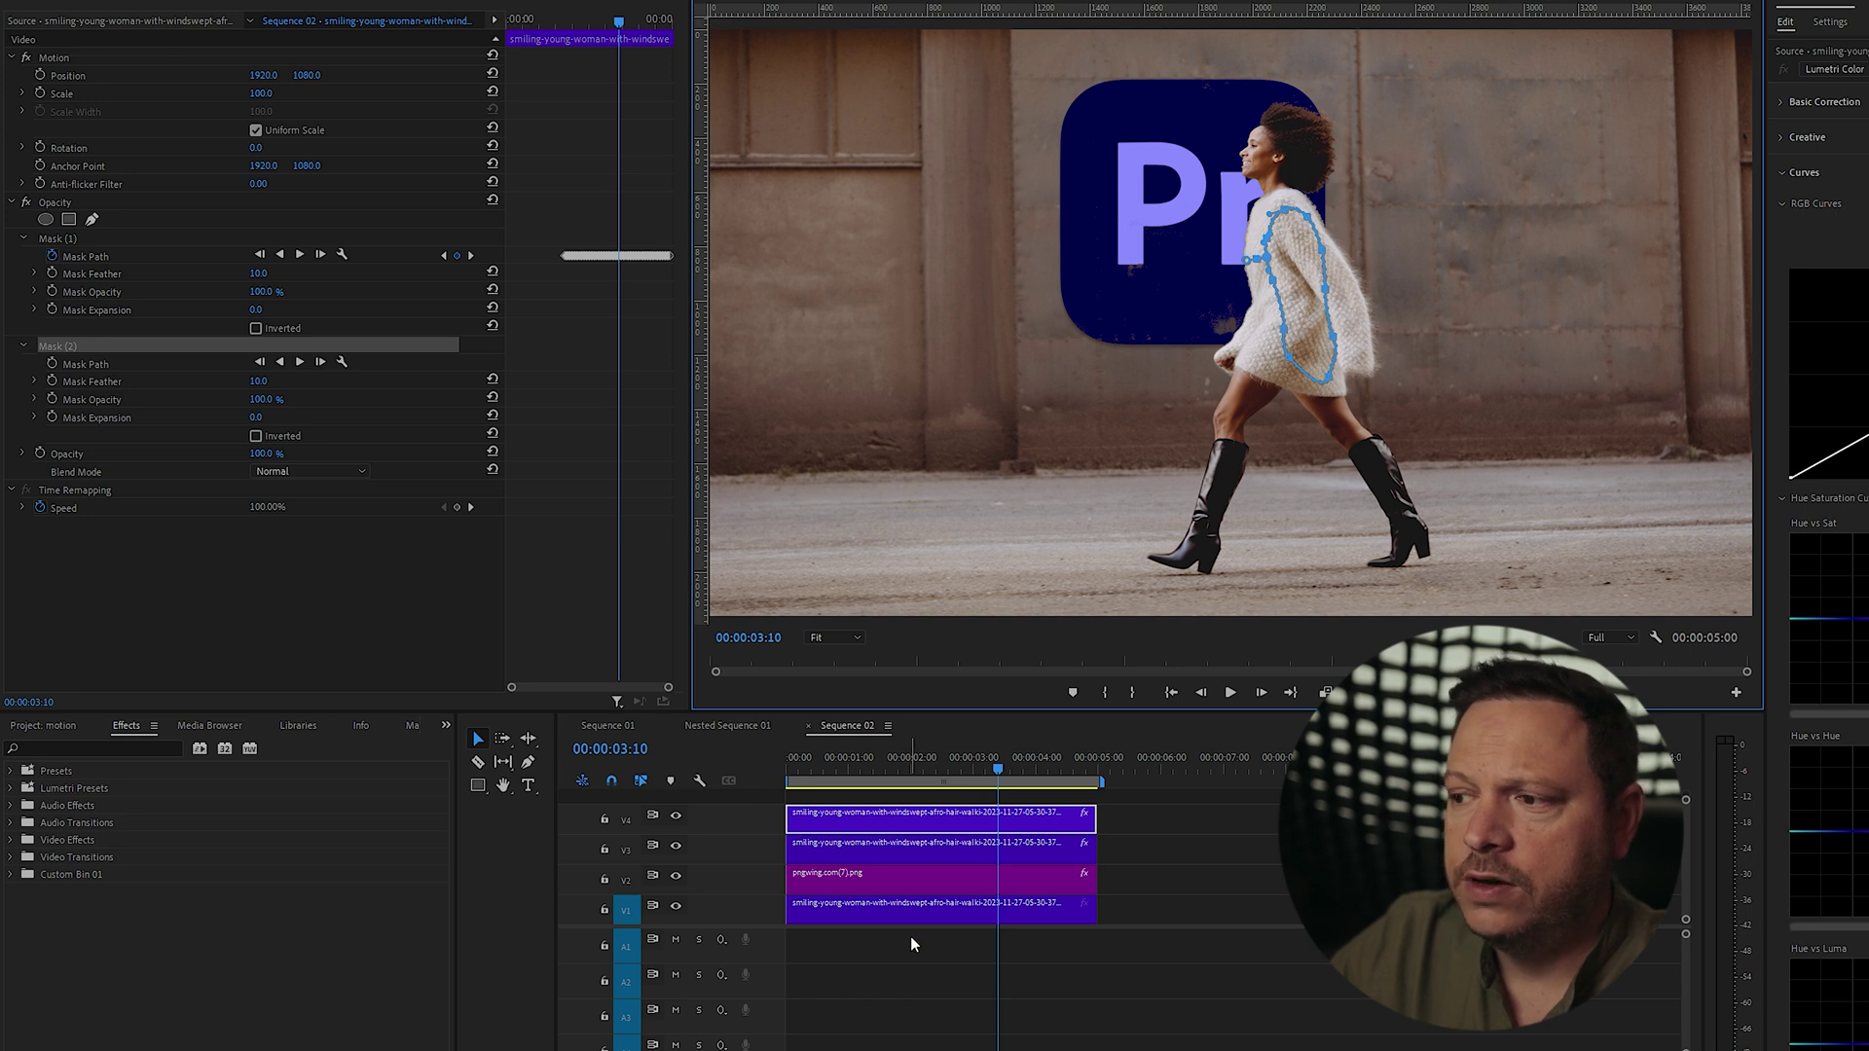
Start keyframing the sweater mask's path at 00:00:03:10 and check the mask against the woman along the clip.
click(53, 364)
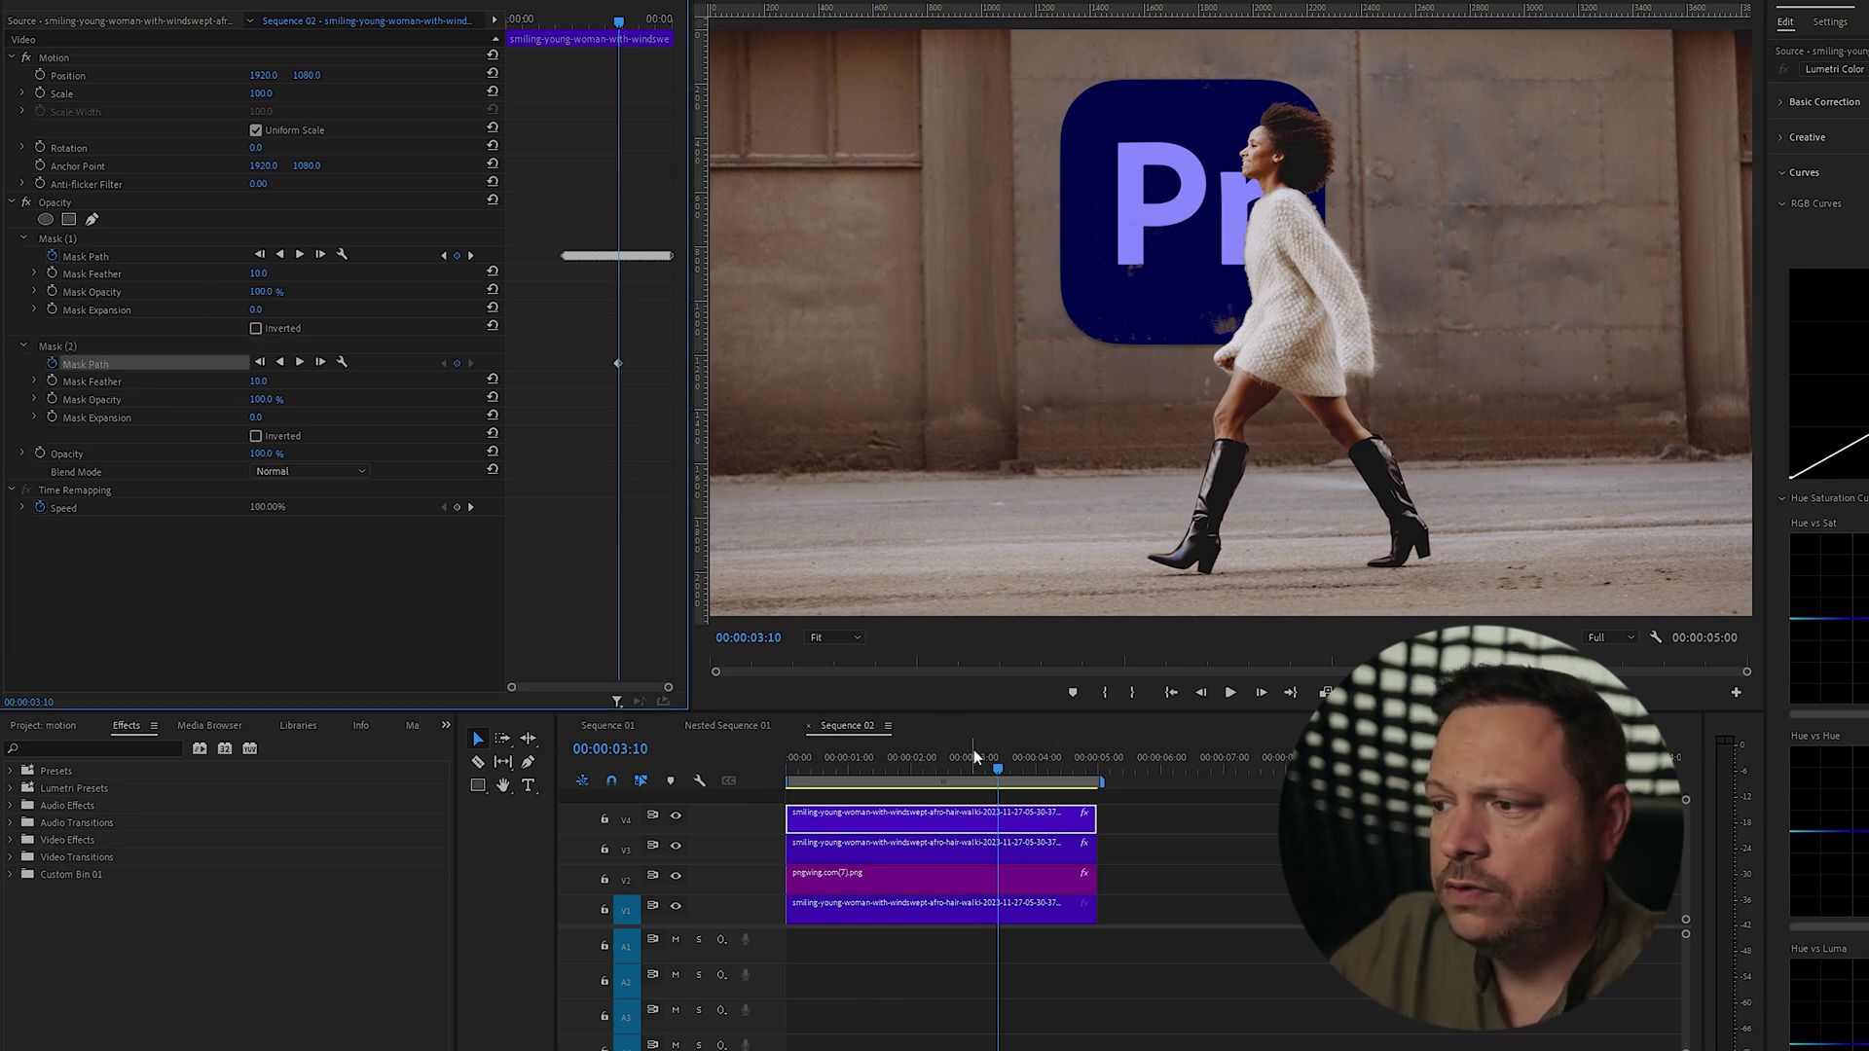
drag(993, 769, 942, 789)
click(126, 346)
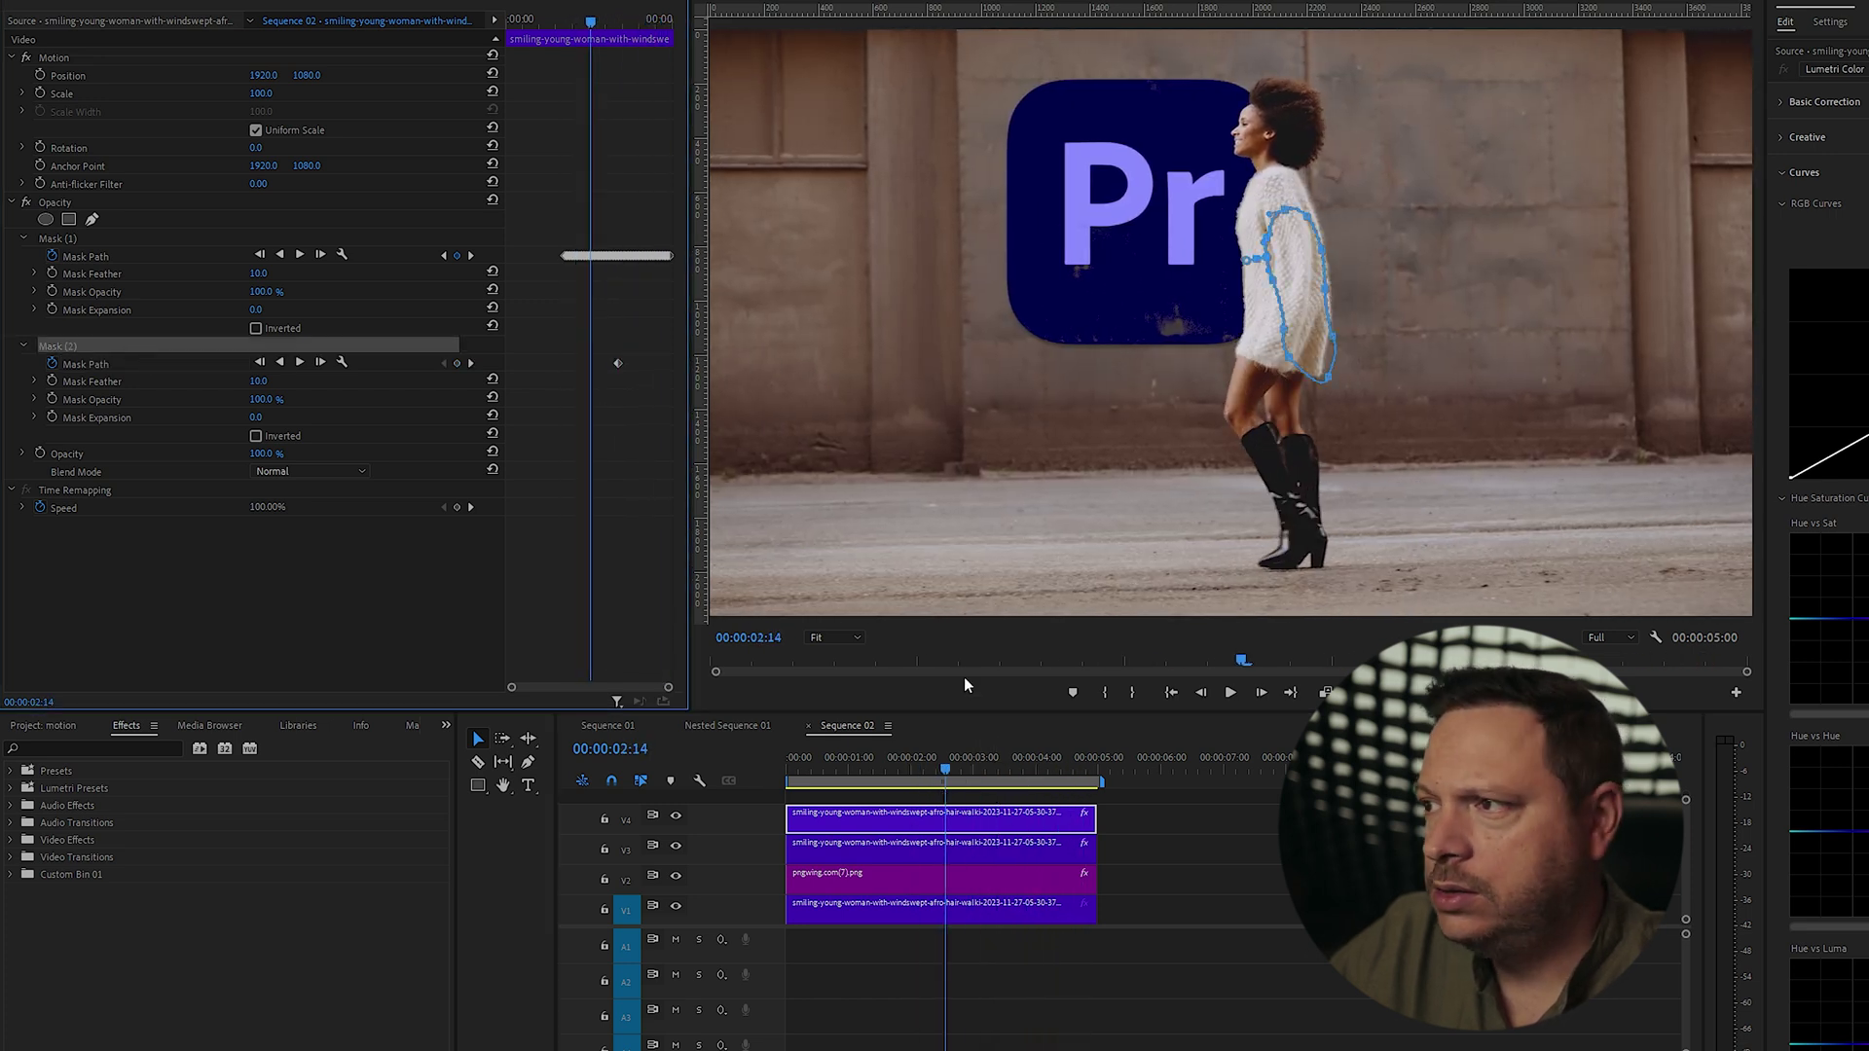
click(1044, 781)
drag(1045, 782, 843, 779)
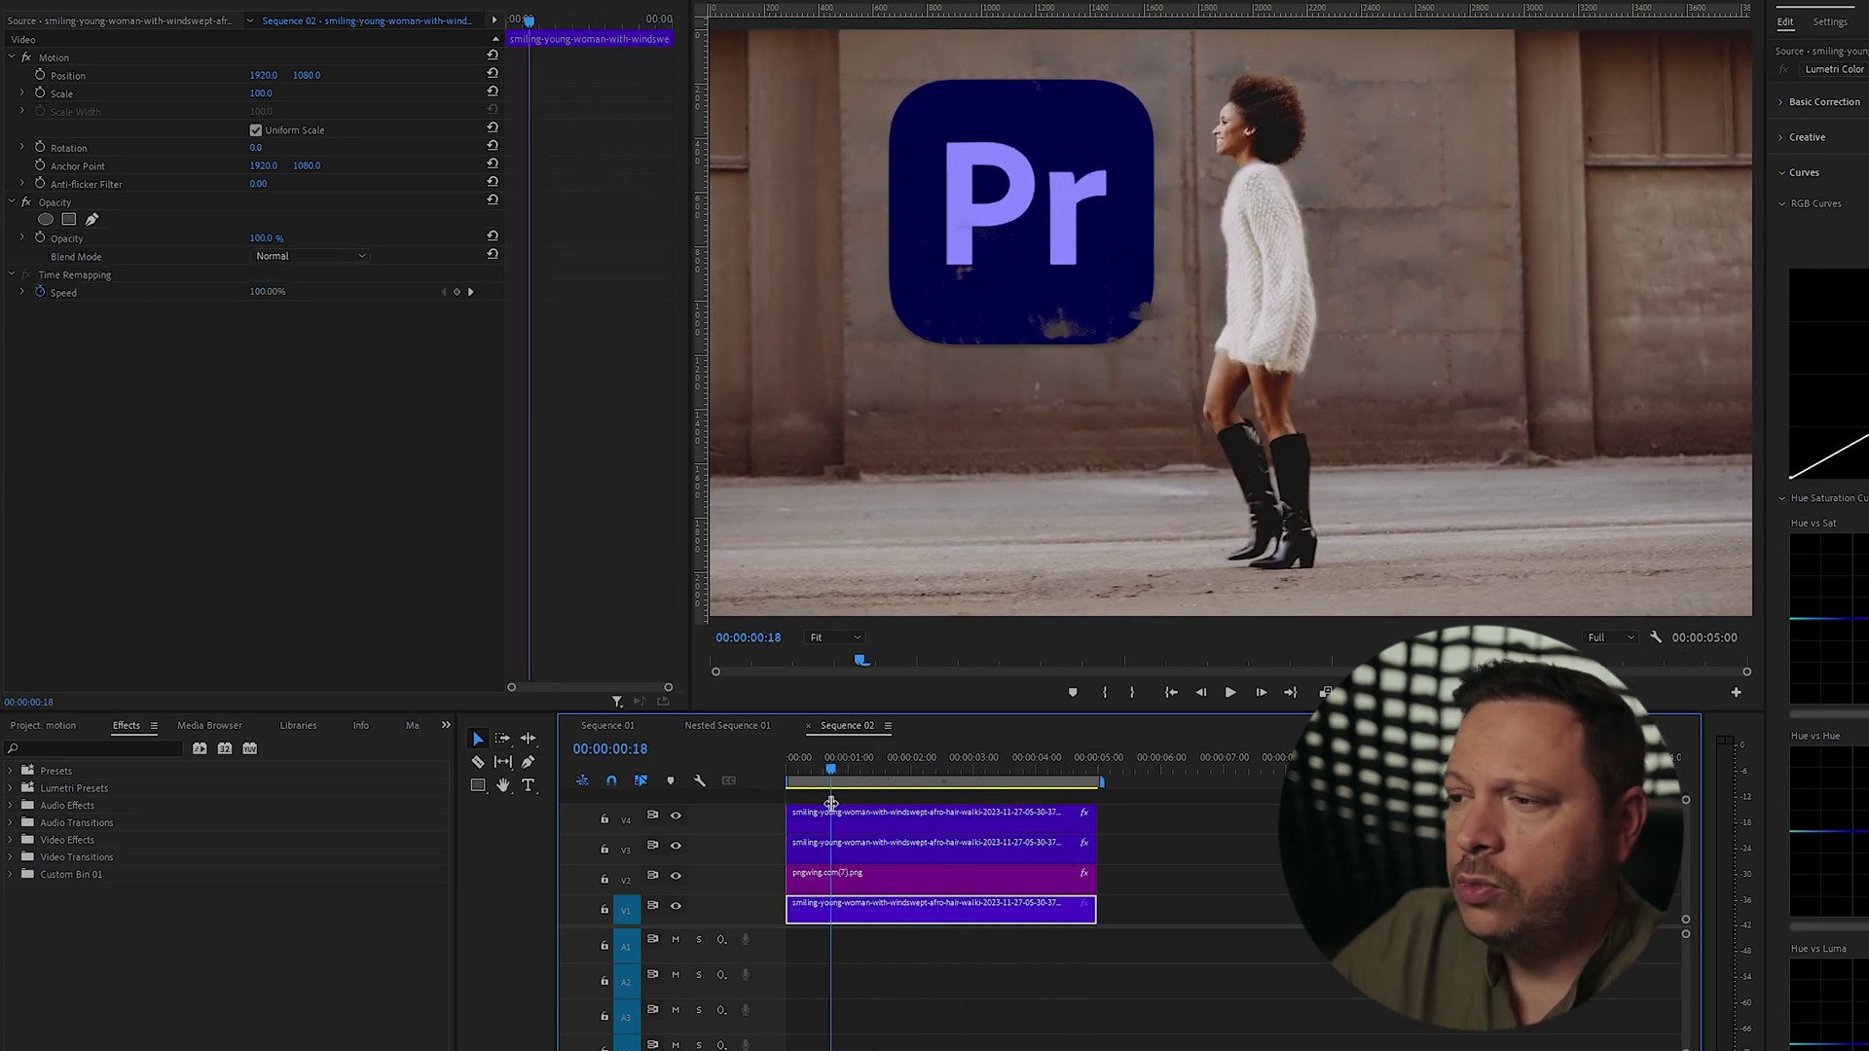
Find the Tint effect and apply it to the Pr logo clip on track V2.
mouse_move(818, 762)
mouse_down()
mouse_move(1071, 769)
mouse_move(839, 786)
mouse_up()
click(874, 875)
click(147, 751)
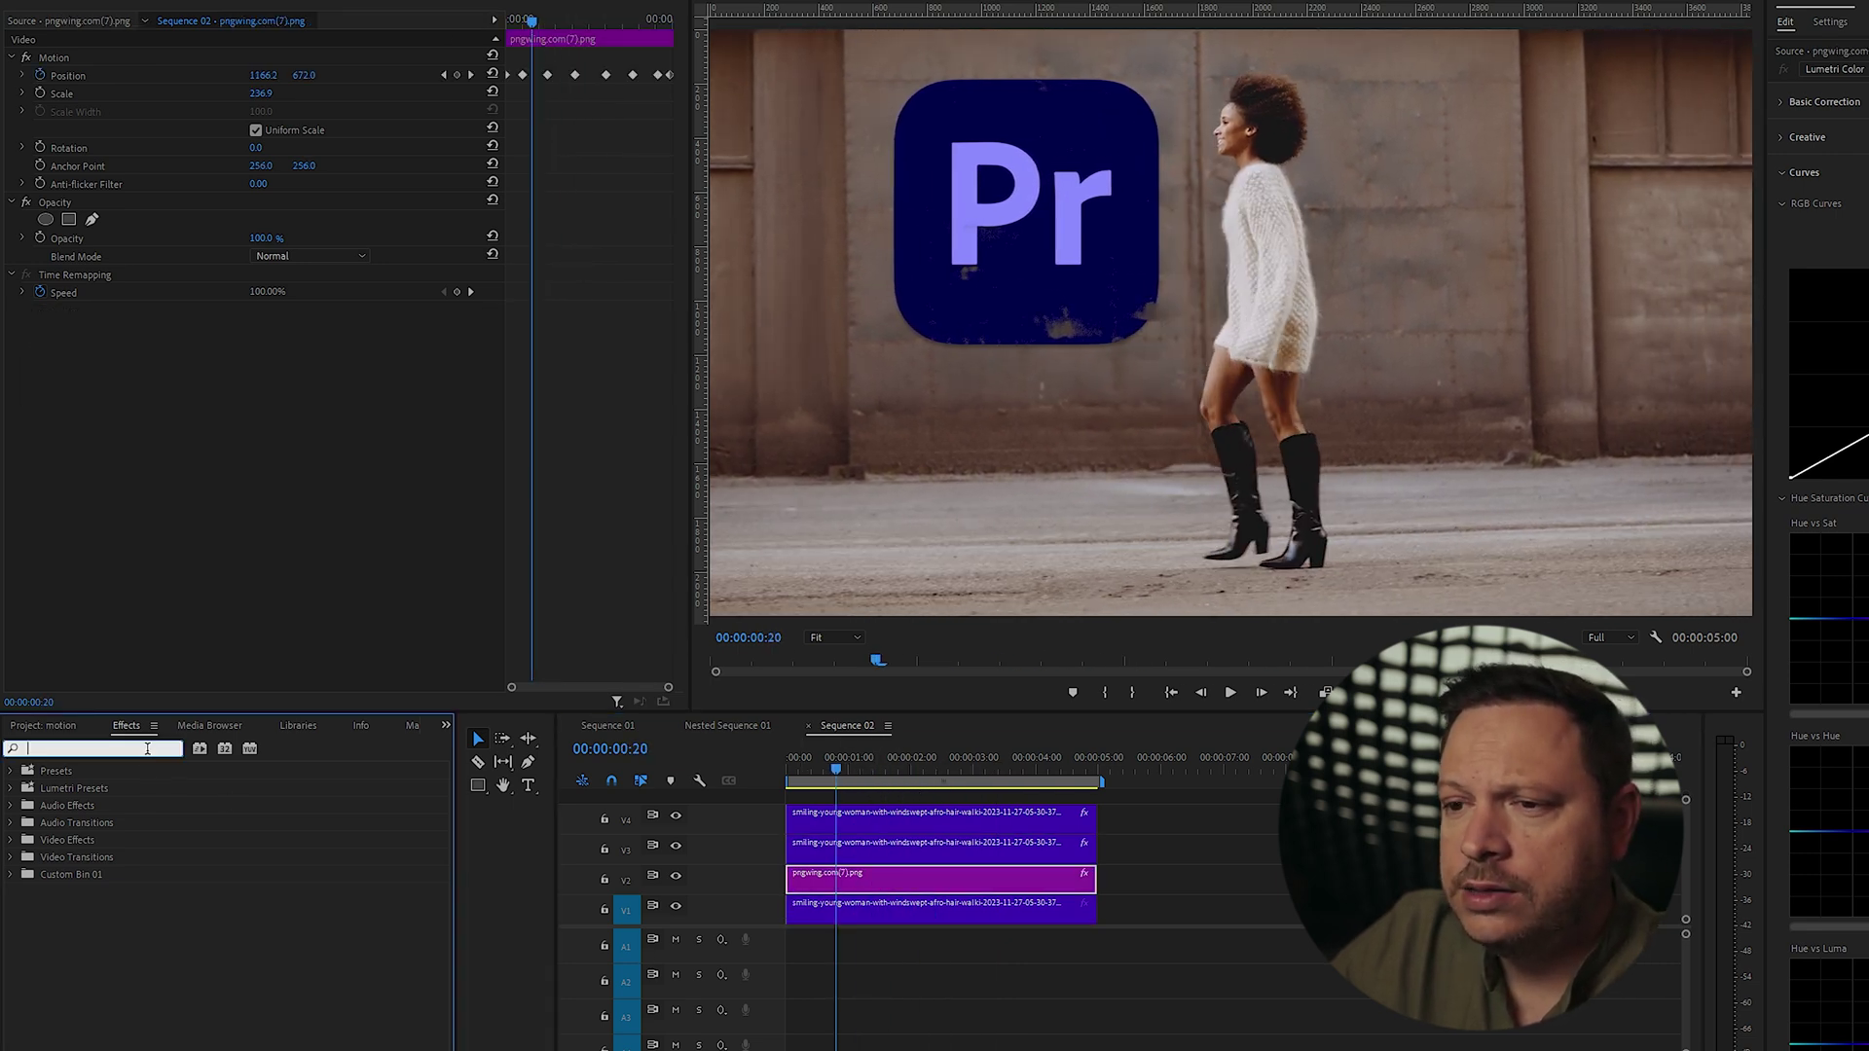
text(tint)
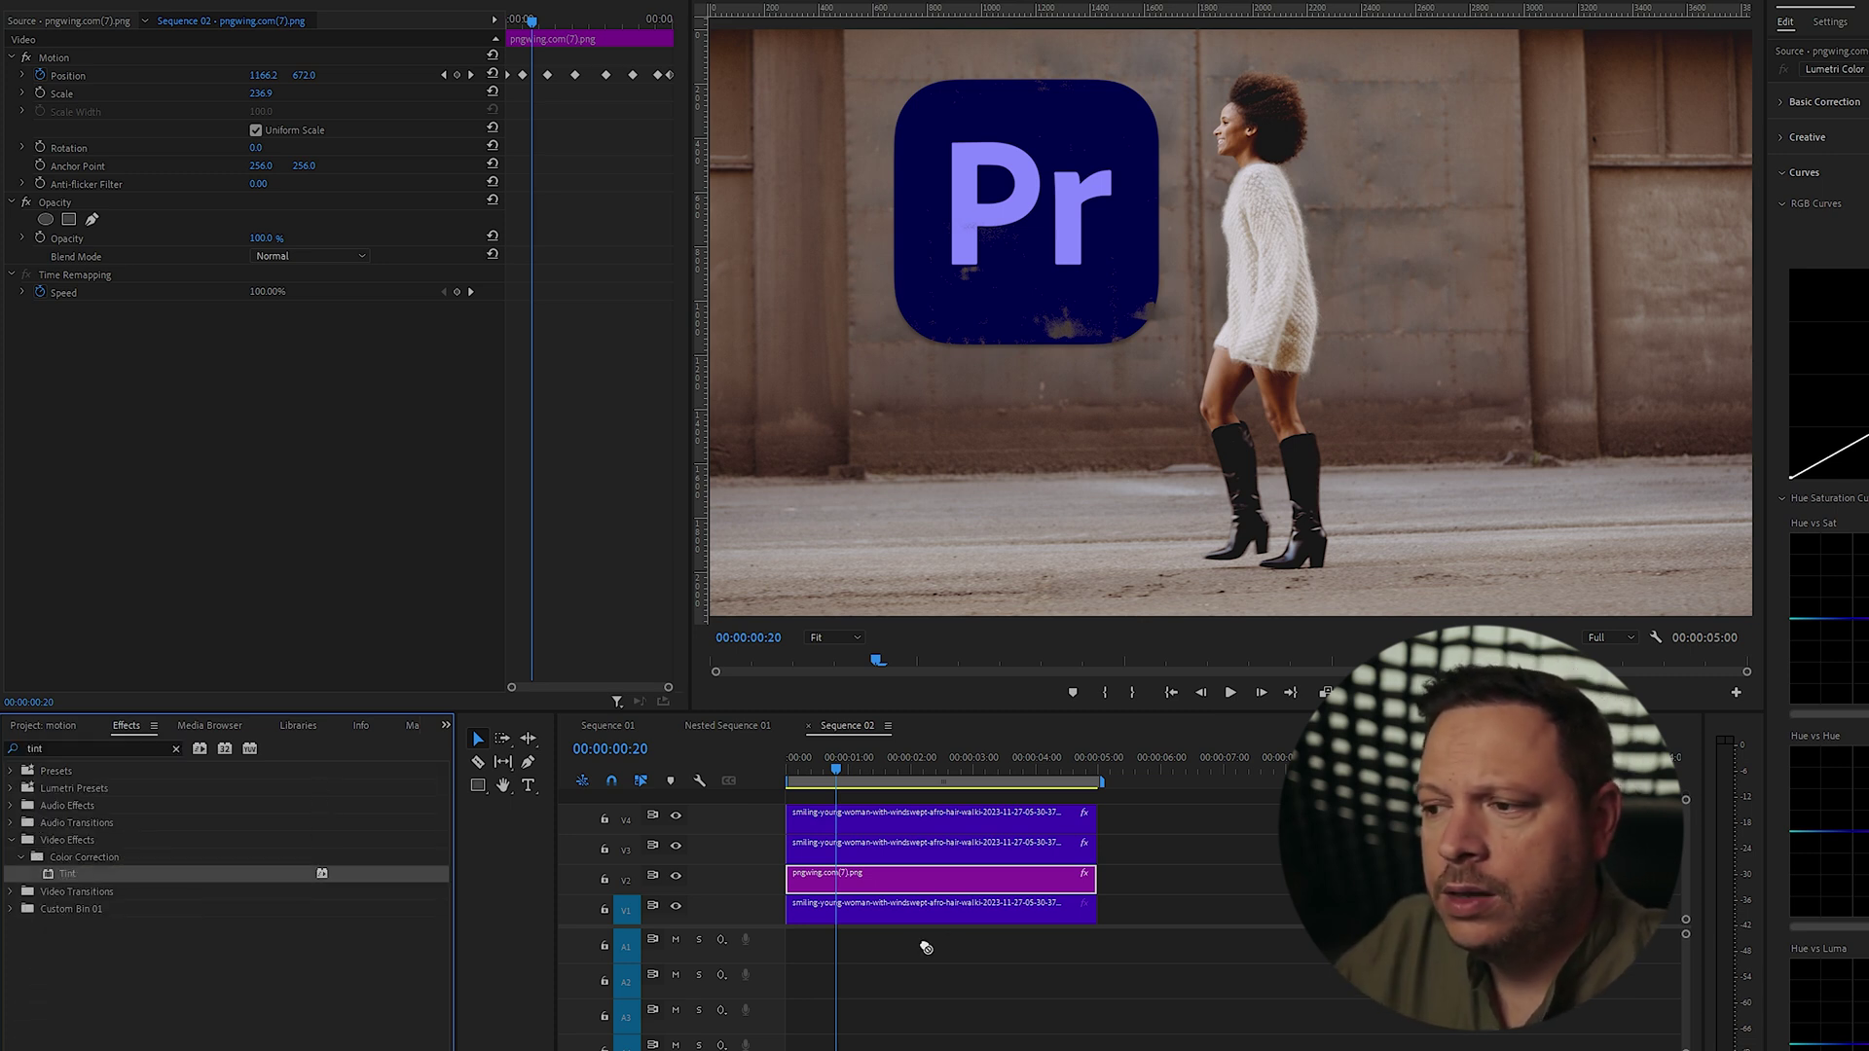
drag(942, 946, 930, 880)
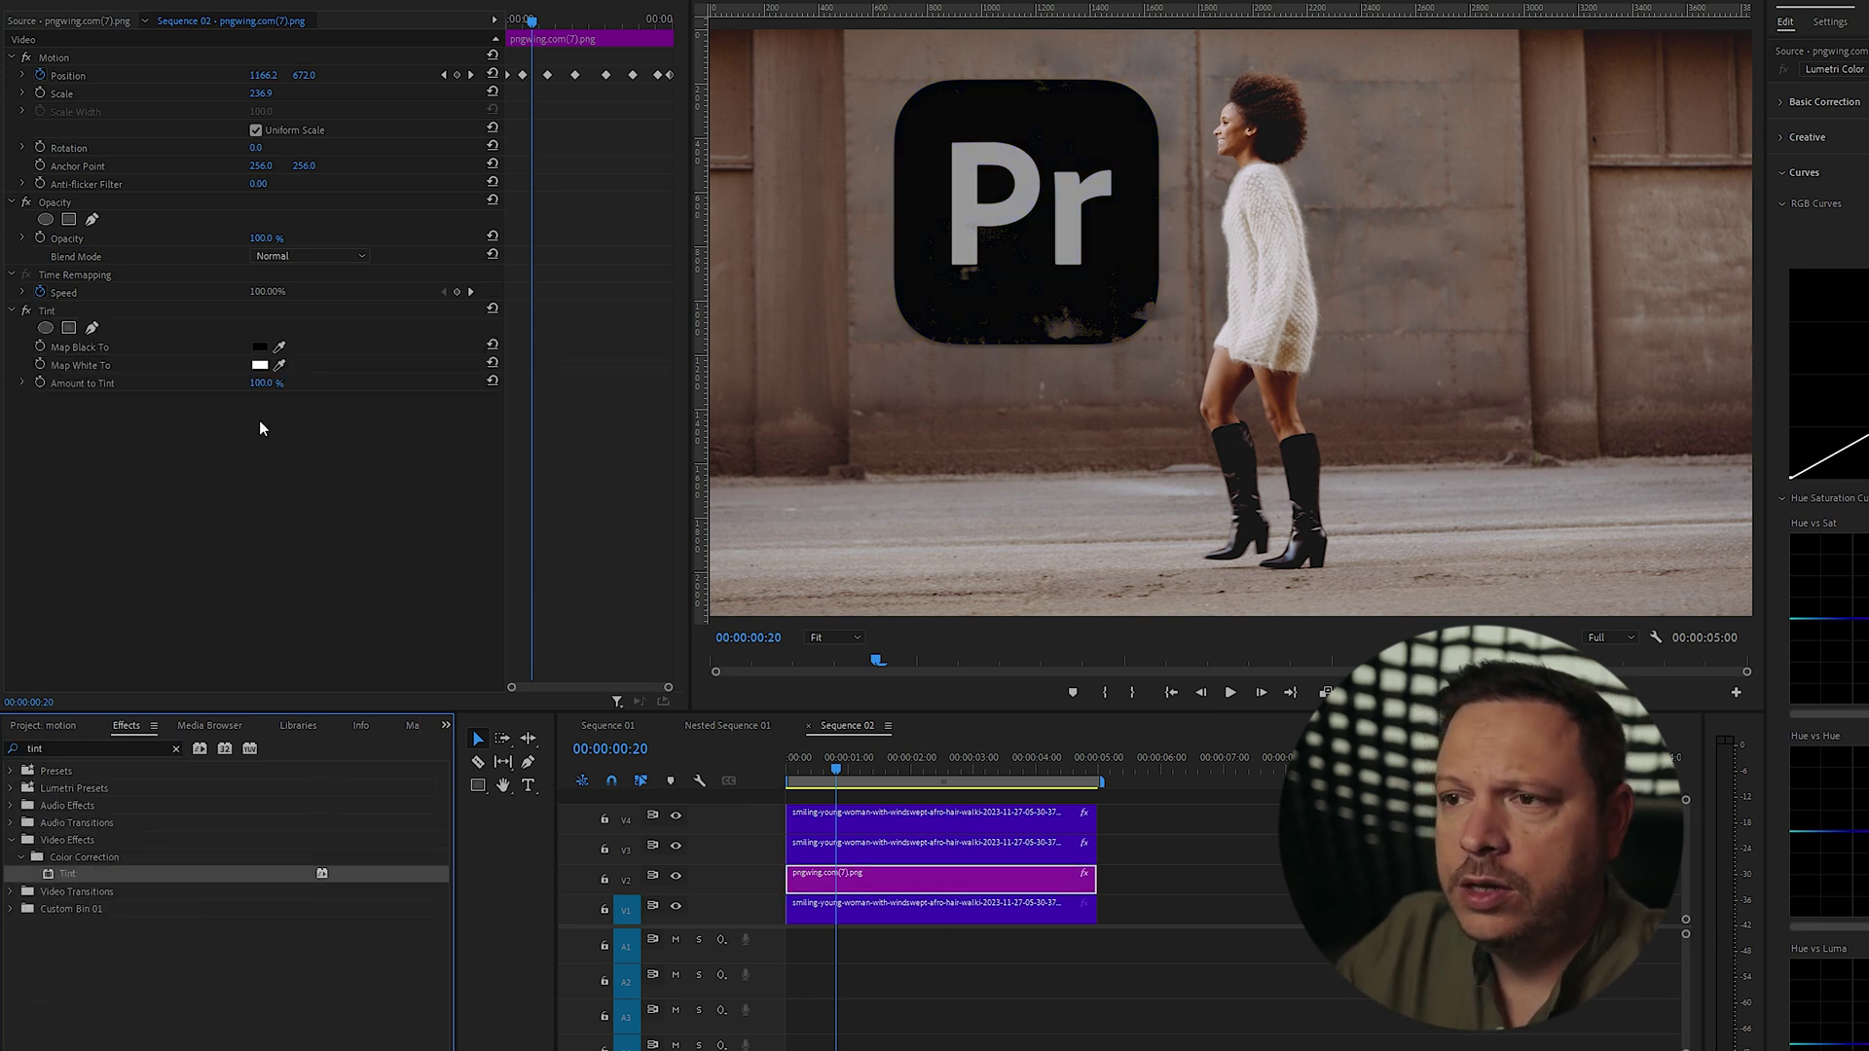
Sample a dark wall shade for Tint's Map Black To and a lighter wall tone for Map White To.
drag(279, 347, 848, 440)
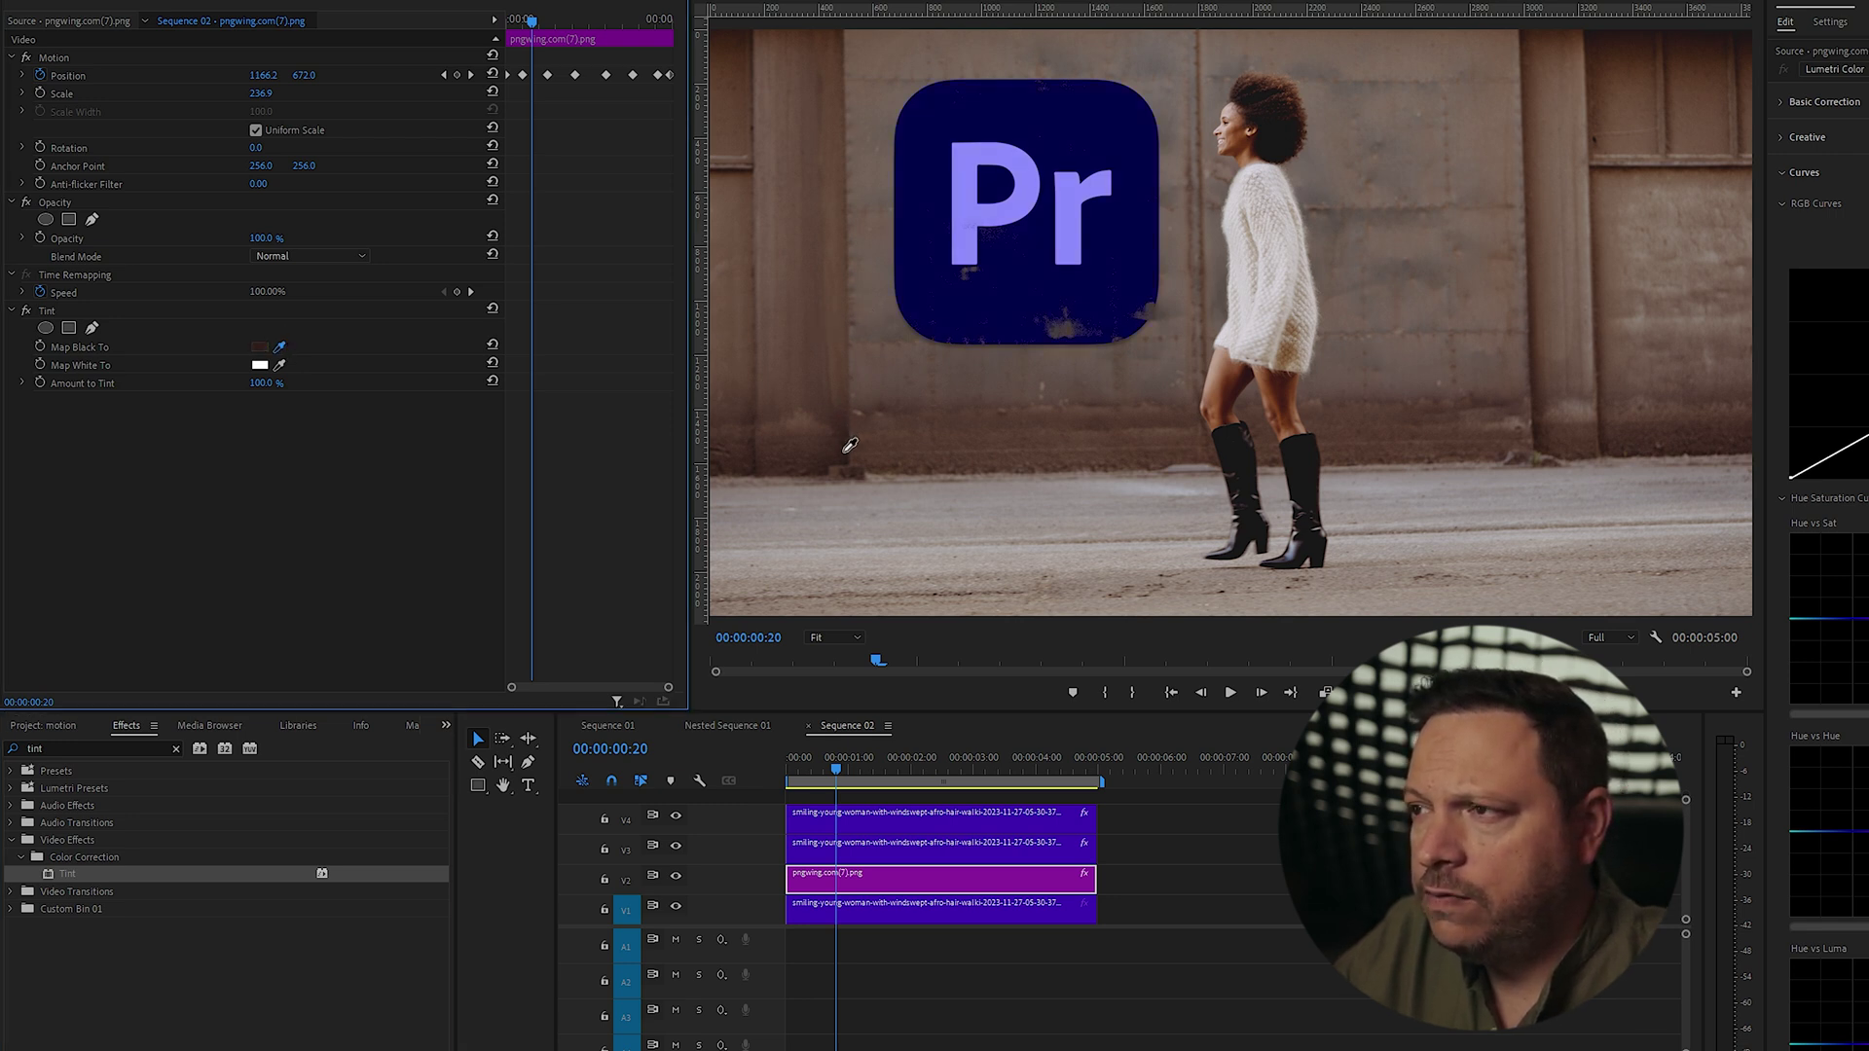
drag(848, 445, 845, 458)
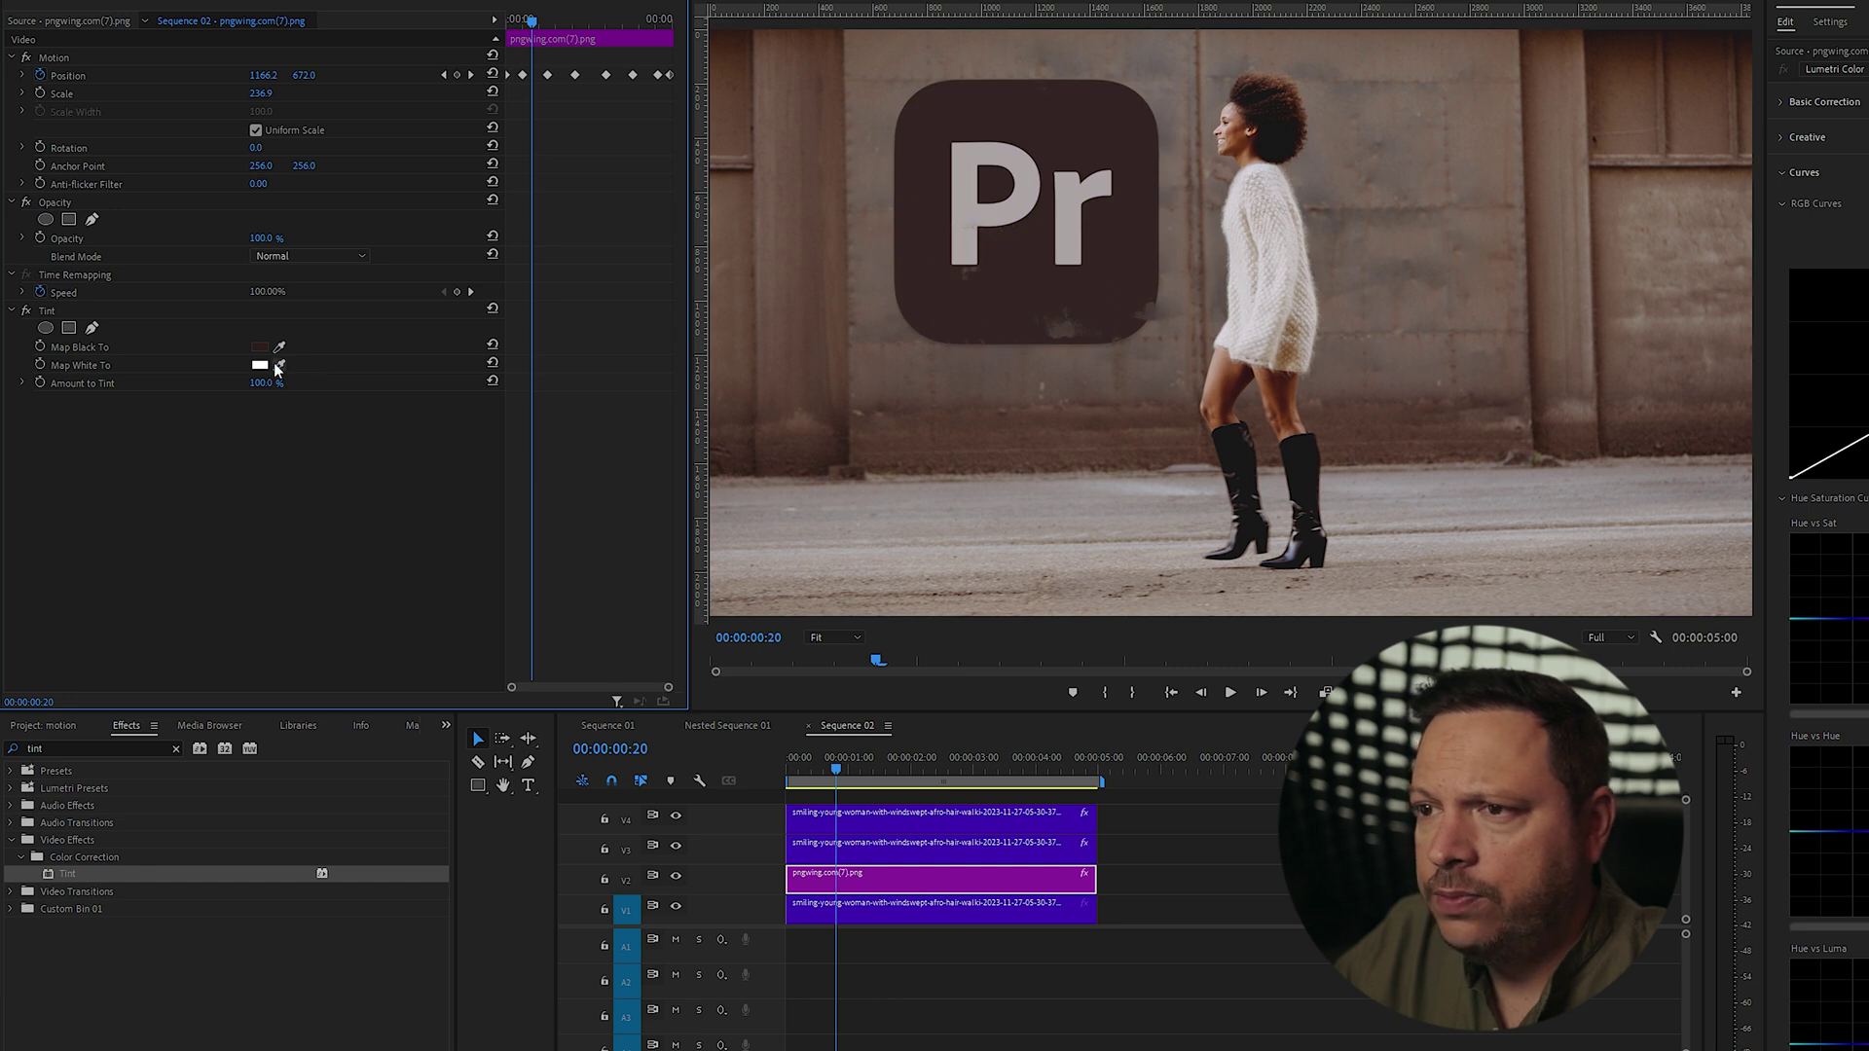
drag(283, 366, 945, 408)
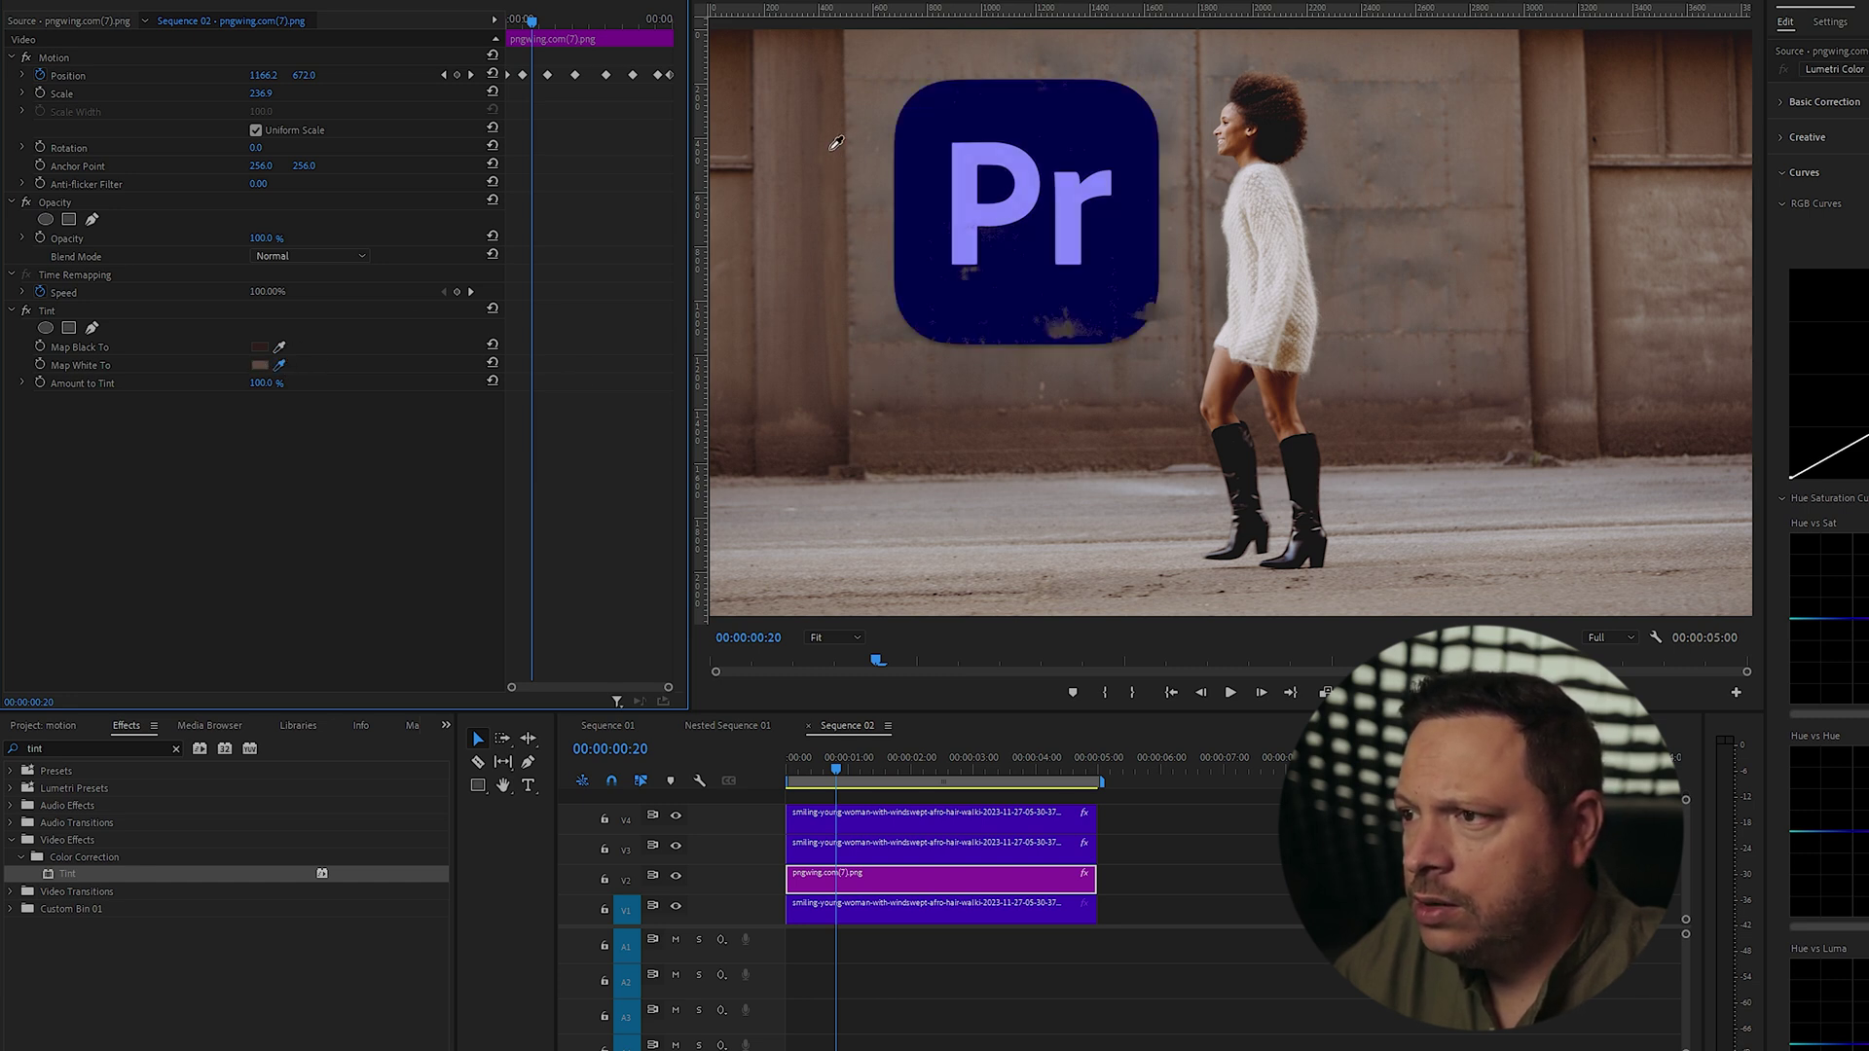
drag(835, 143, 833, 141)
drag(280, 366, 1183, 46)
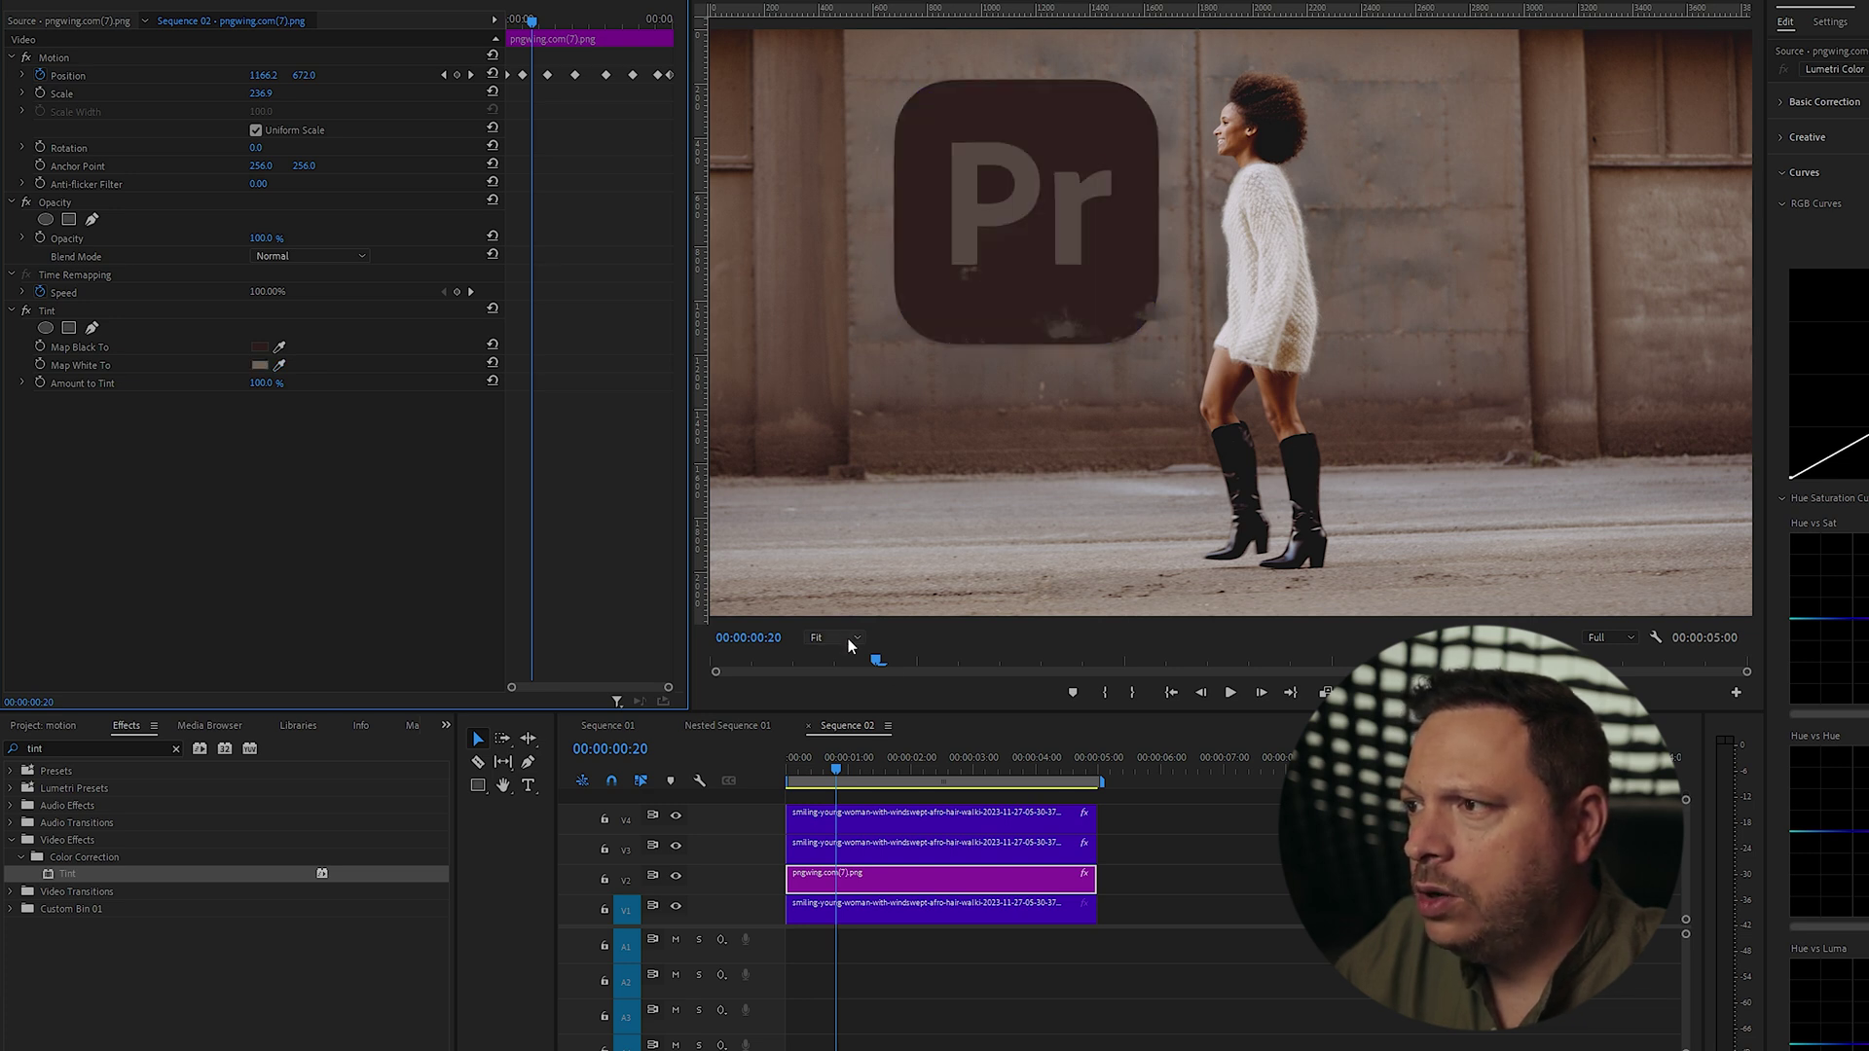
Review the tinted logo in motion, try the Darken blend mode, and set the logo's Blend Mode to Overlay.
drag(830, 770, 745, 774)
key(space)
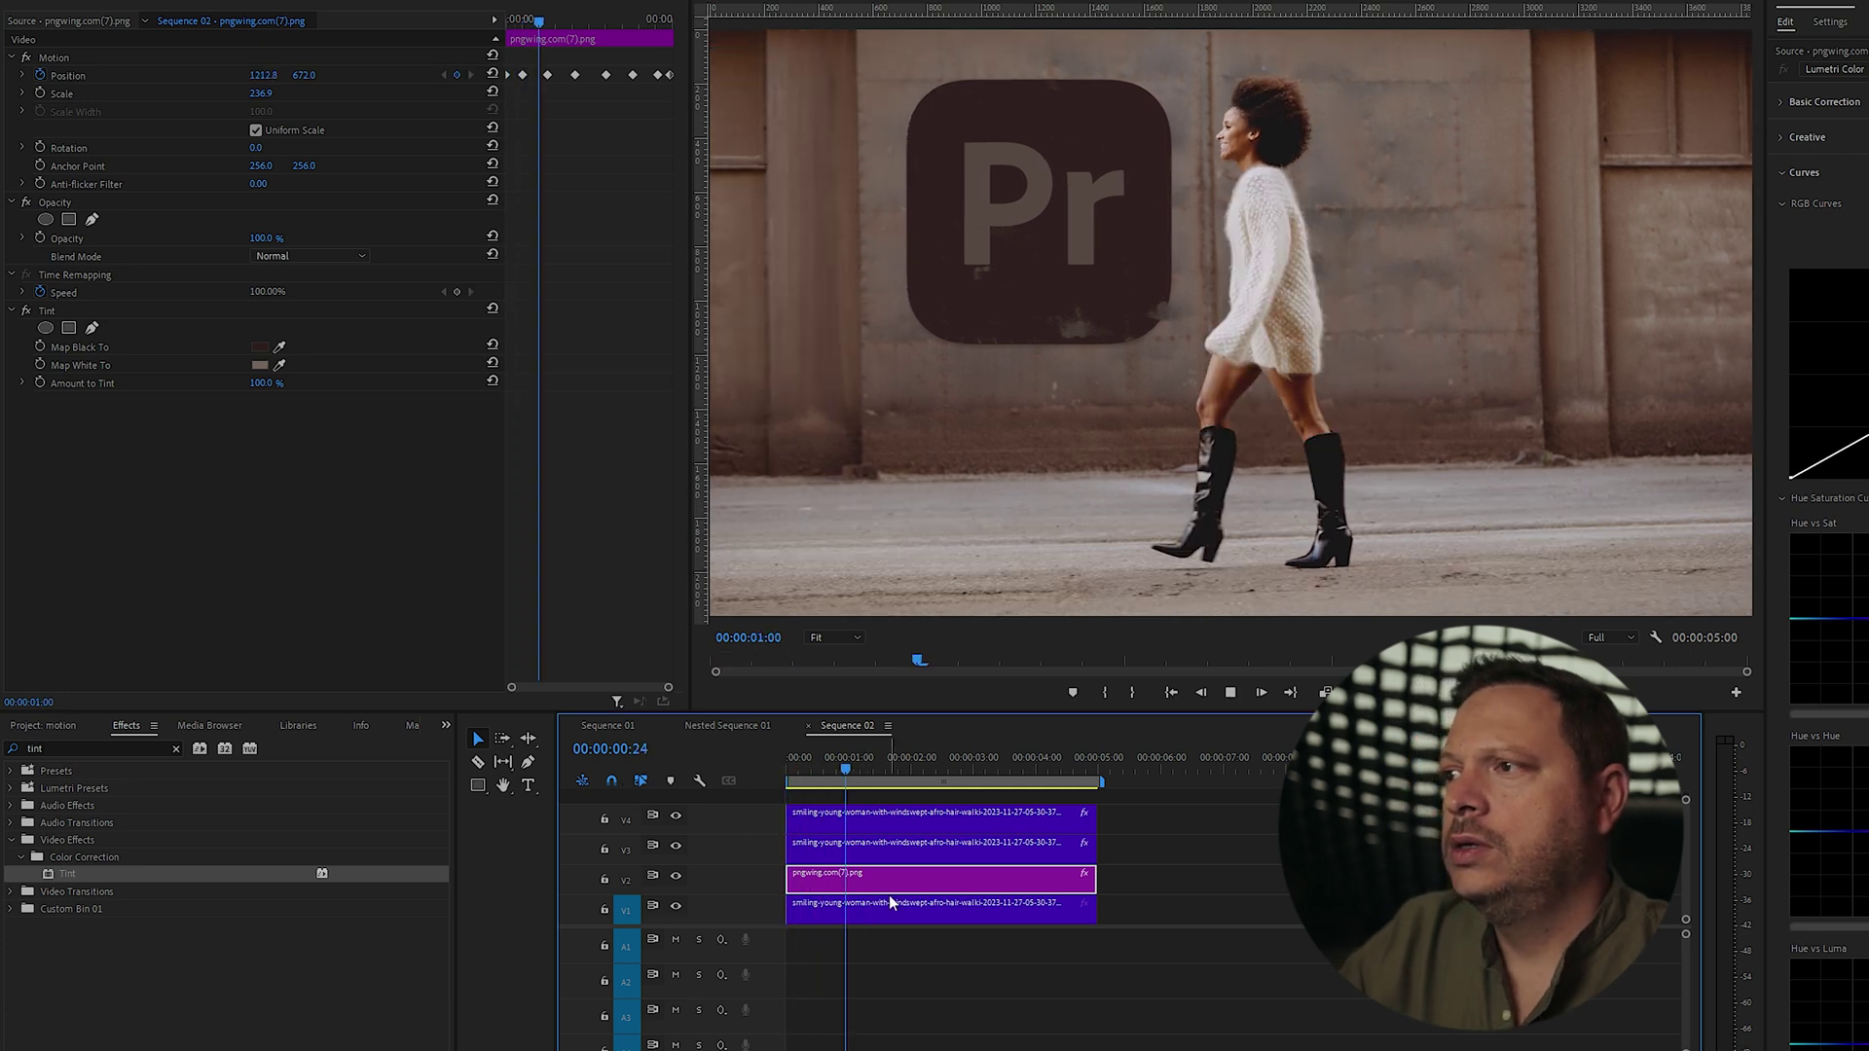
click(318, 256)
click(303, 312)
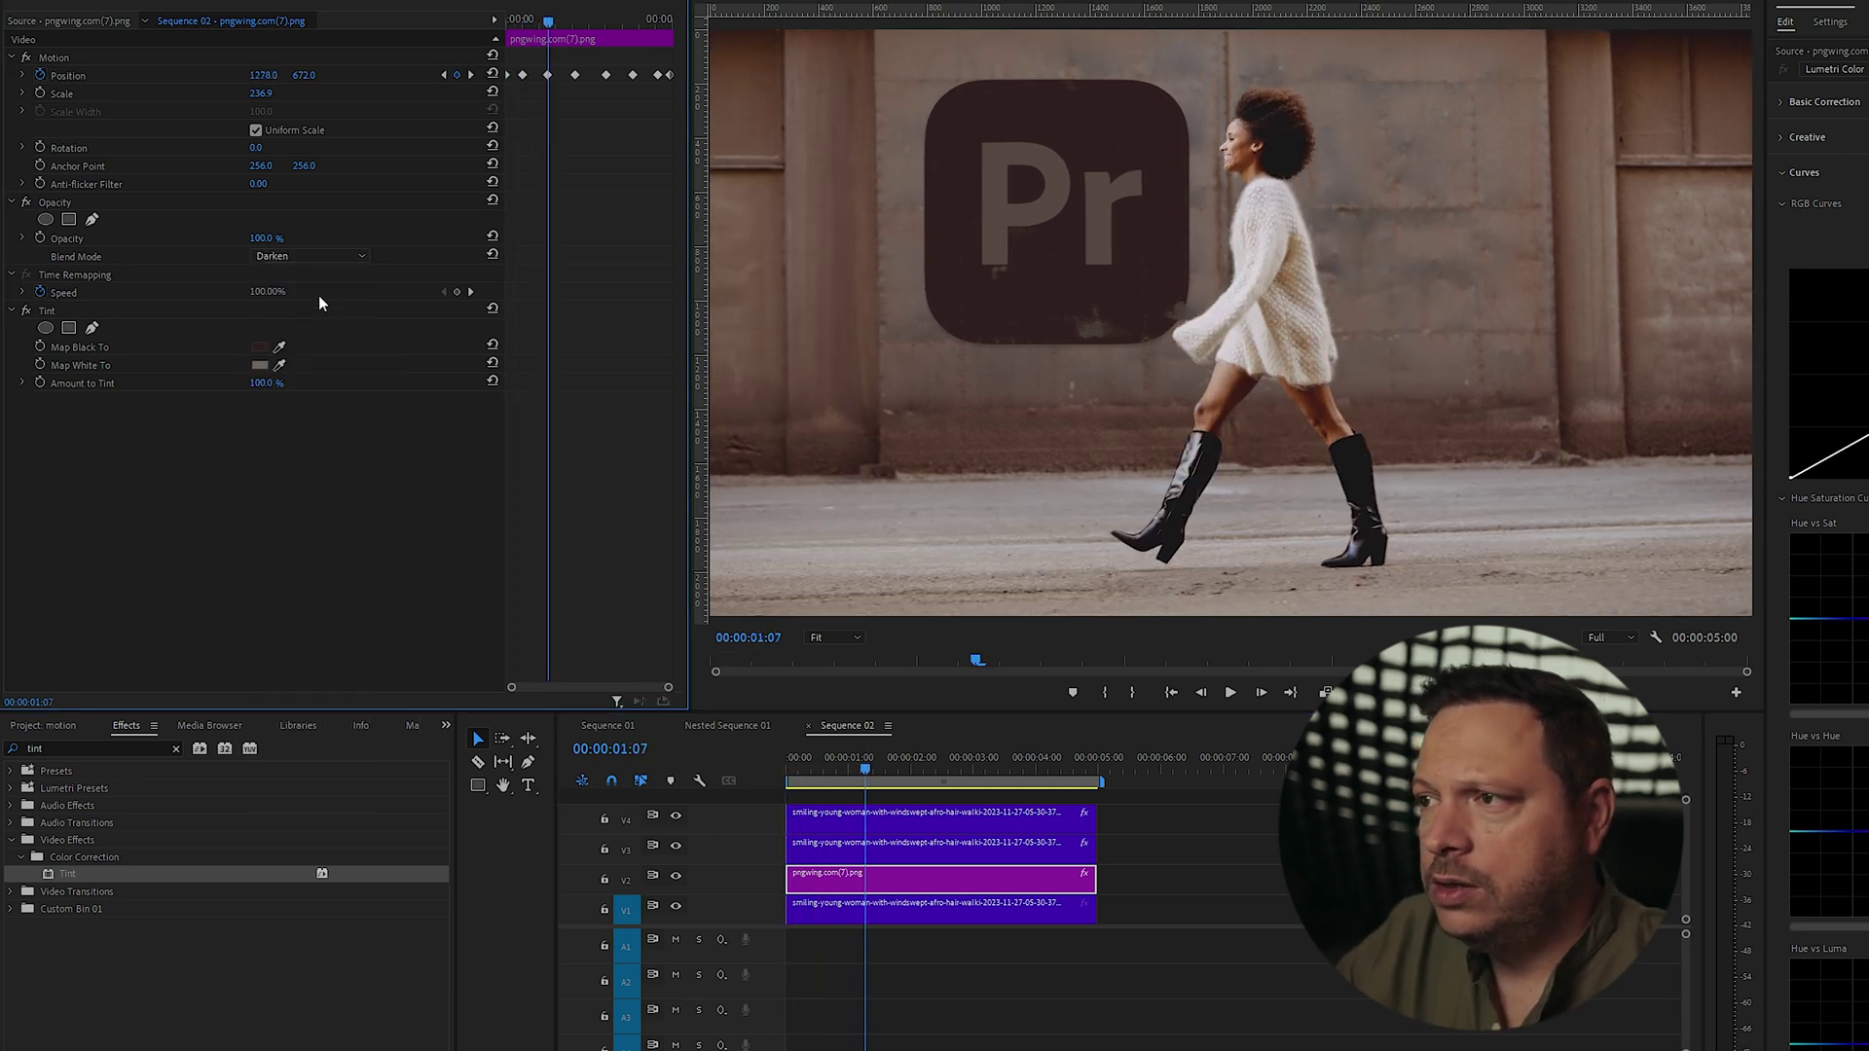
click(296, 255)
click(287, 512)
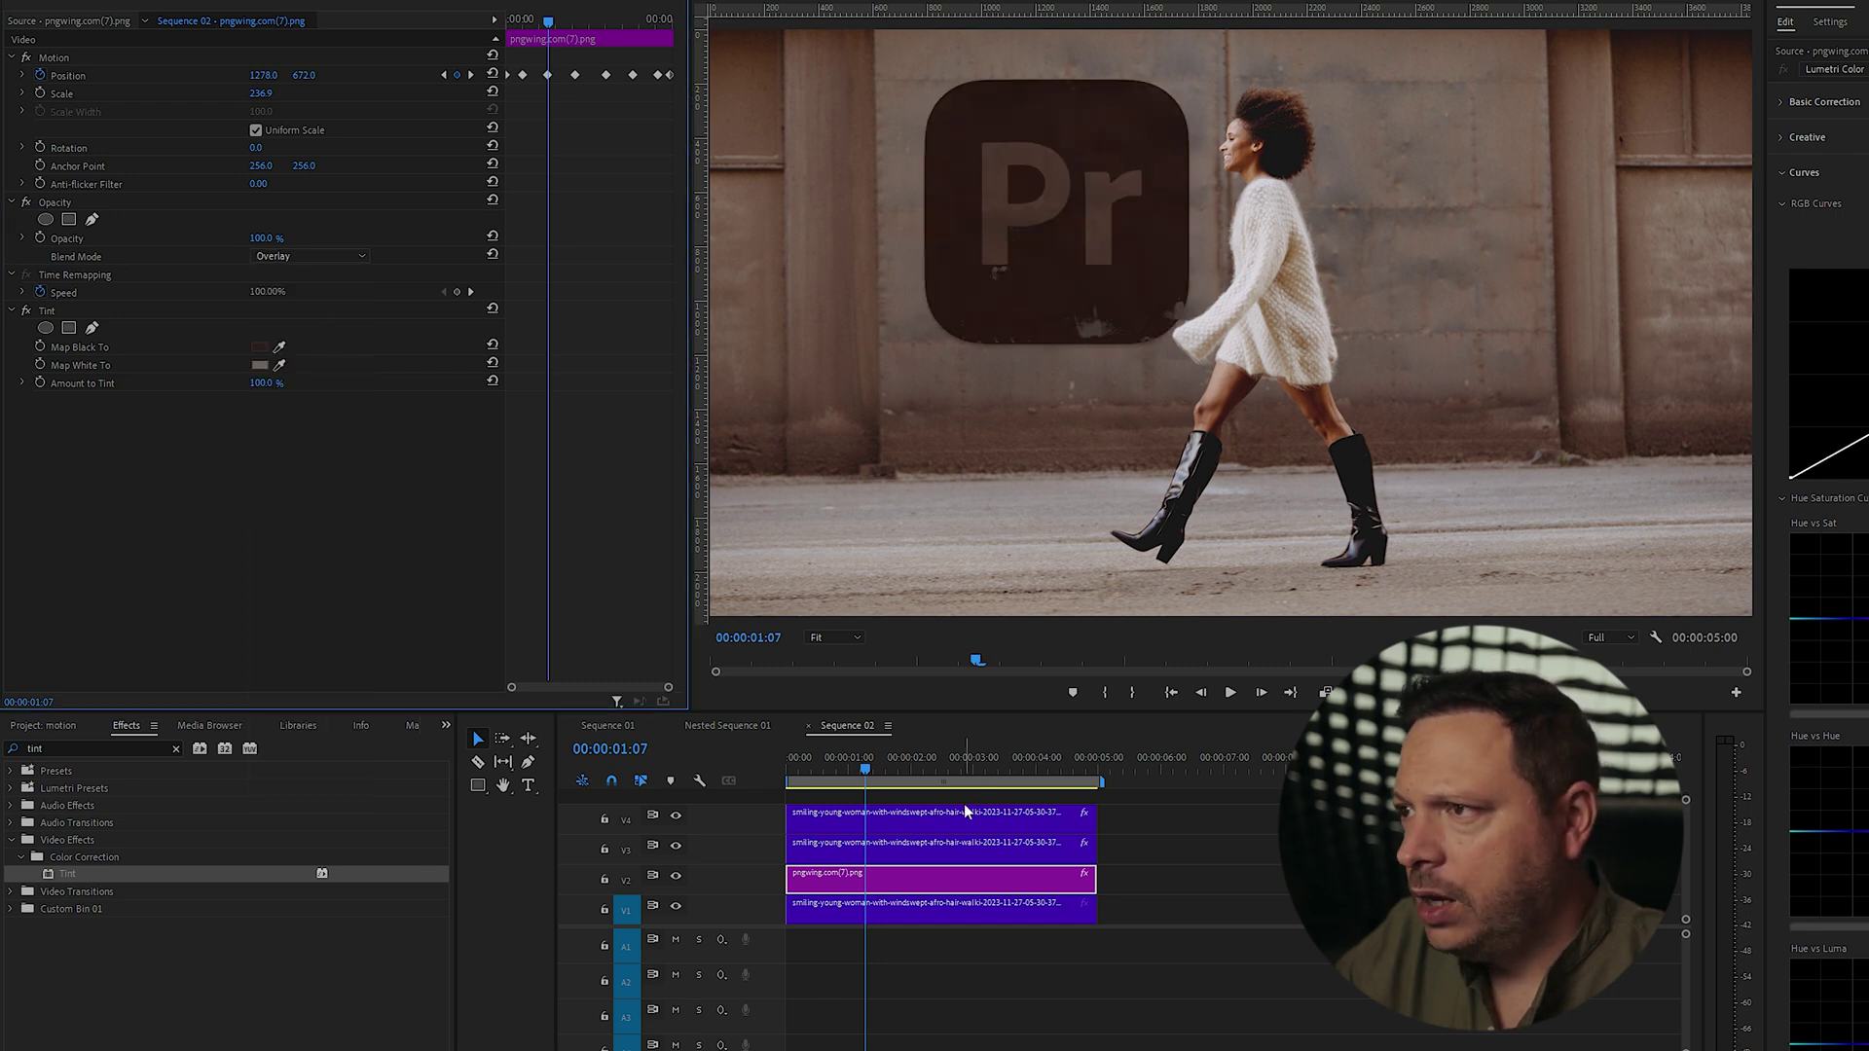
drag(853, 769, 1066, 774)
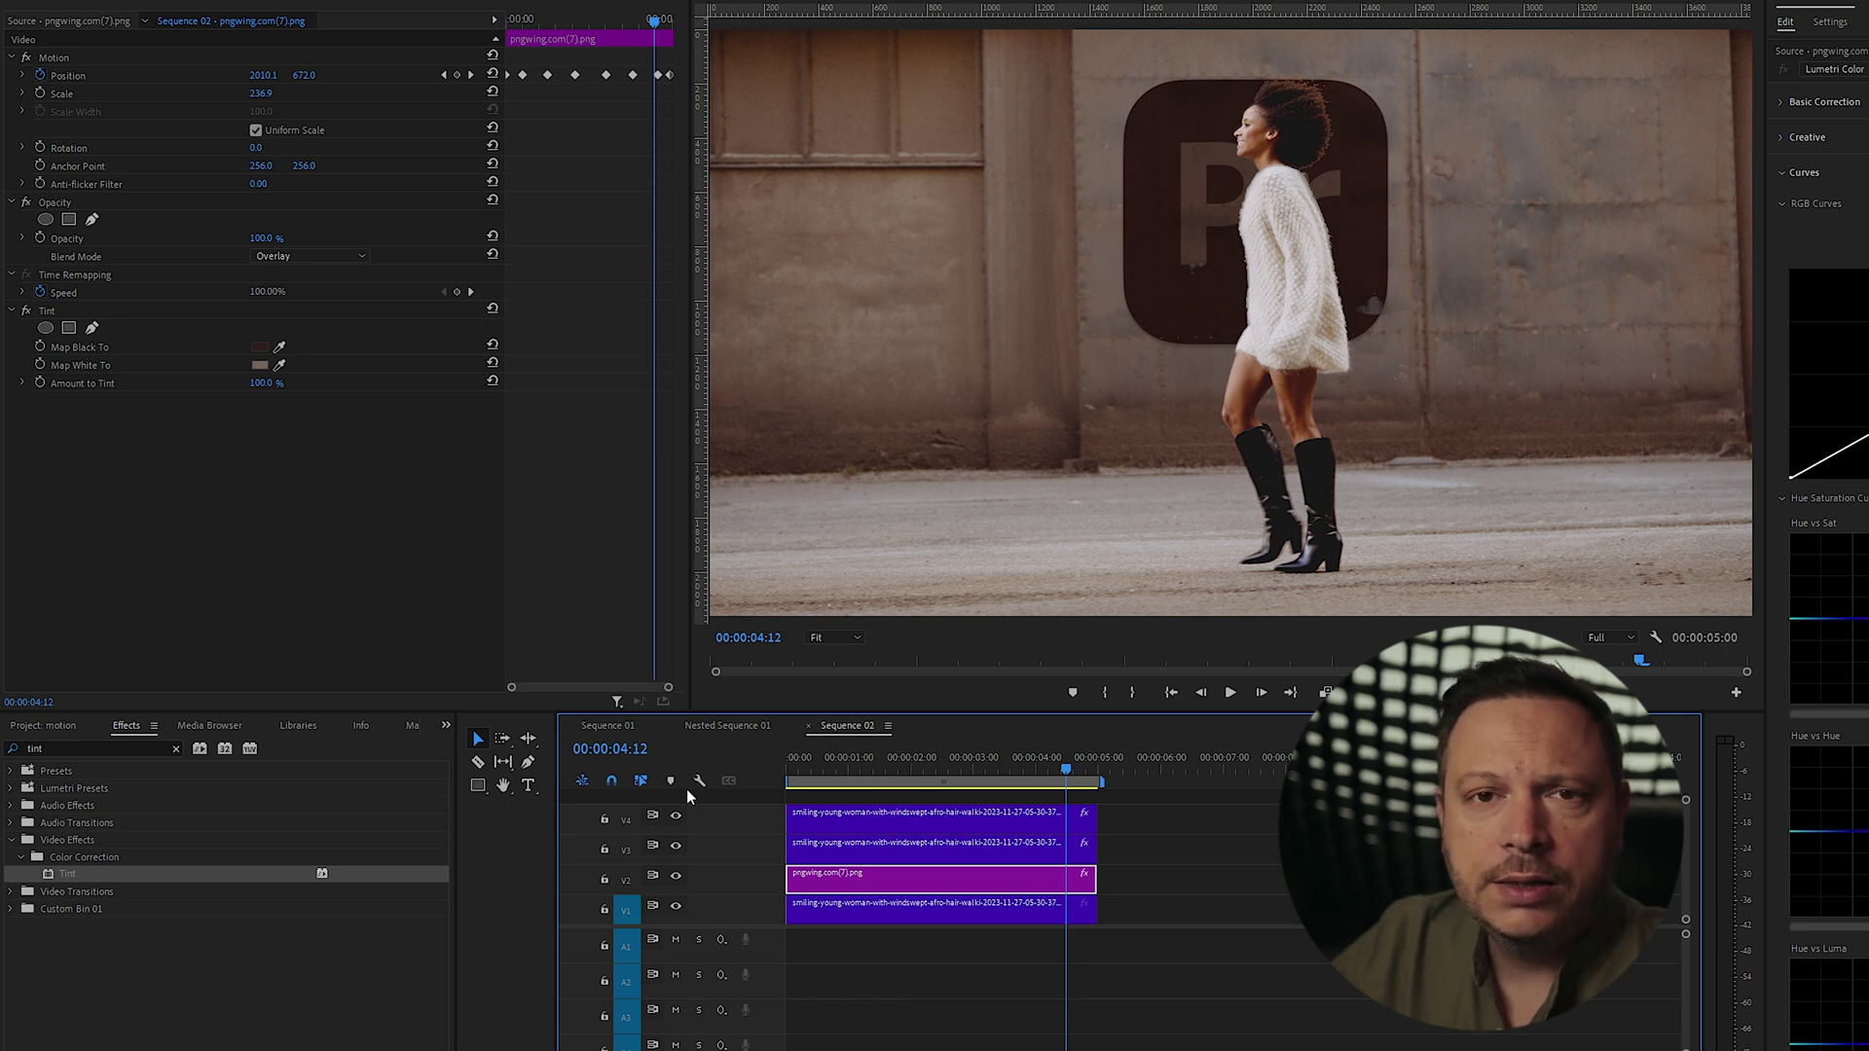